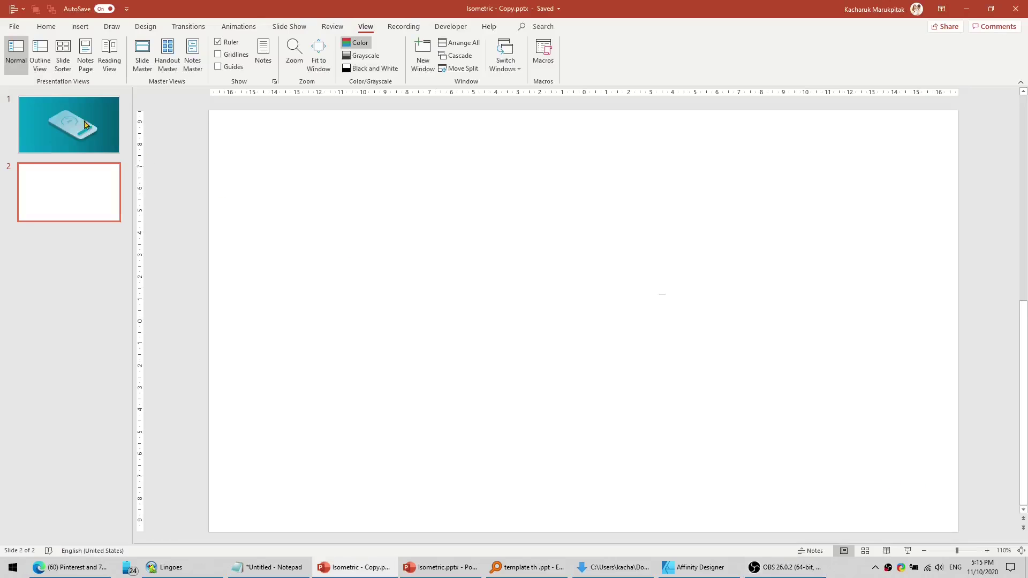
Step: Display slide 1 with the finished isometric teal phone and its 75% gauge
left_click(84, 125)
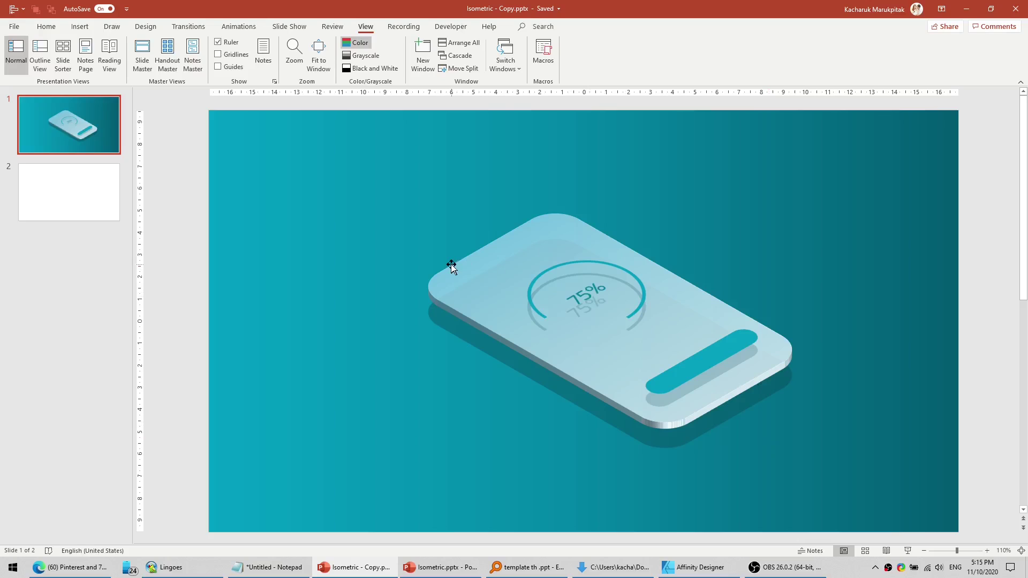
Step: Draw a rounded rectangle on blank slide 2
left_click(78, 188)
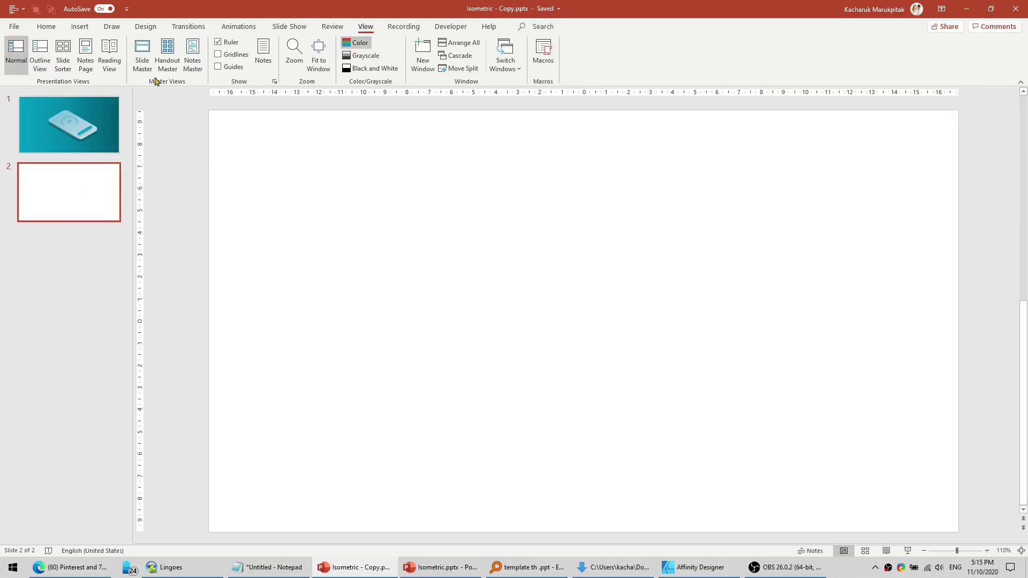
left_click(79, 26)
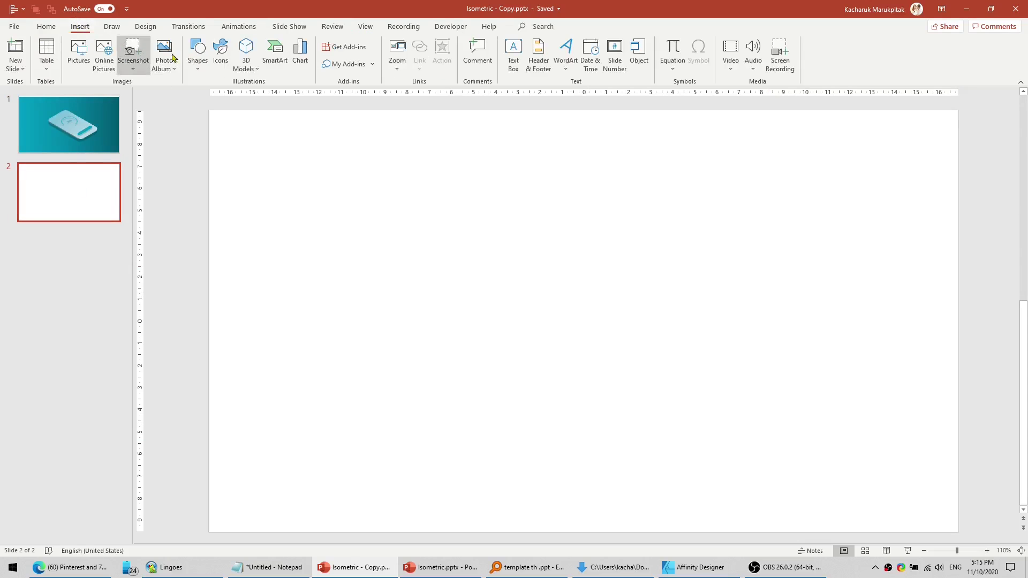
left_click(201, 66)
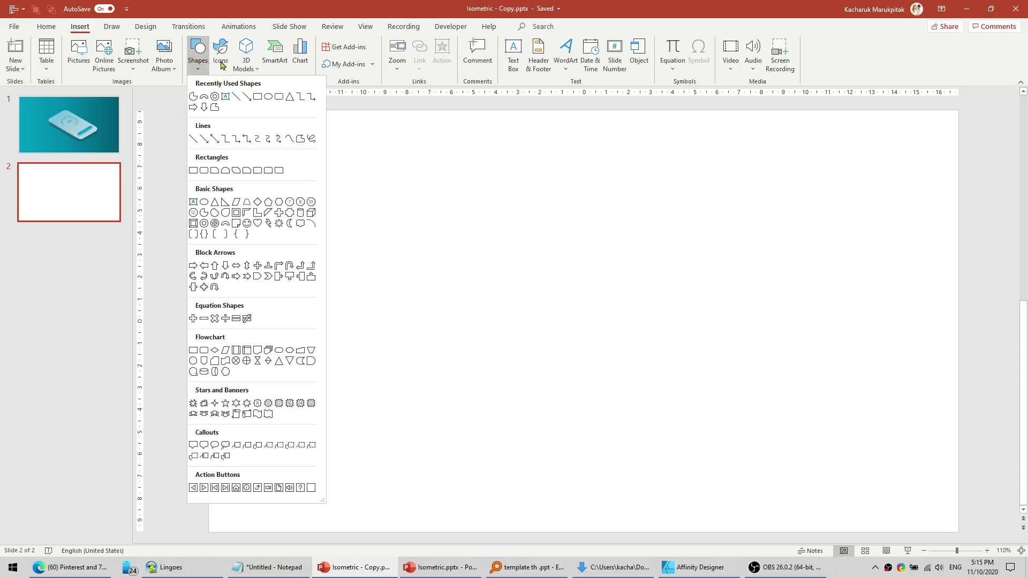
left_click(278, 96)
left_click_drag(464, 216, 605, 406)
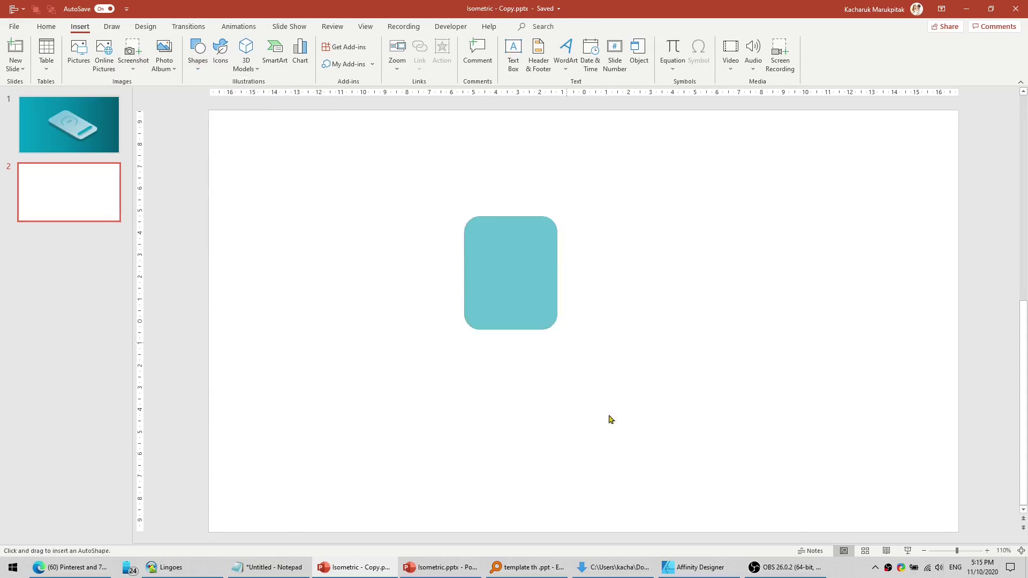
Step: Size the rounded rectangle to 16 cm high by 9 cm wide and centre it vertically
left_click(833, 47)
type("16")
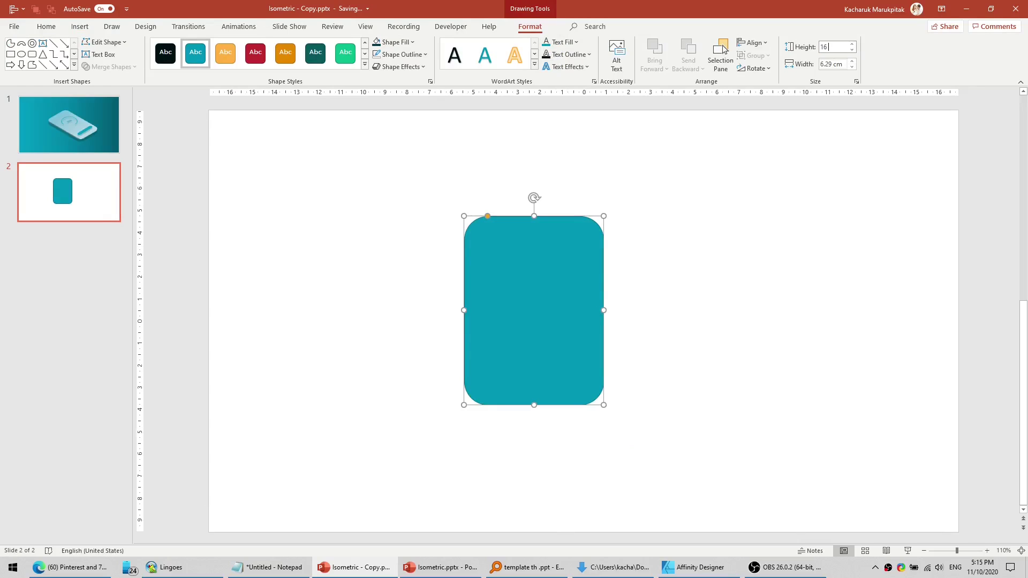
key("Tab")
type("9")
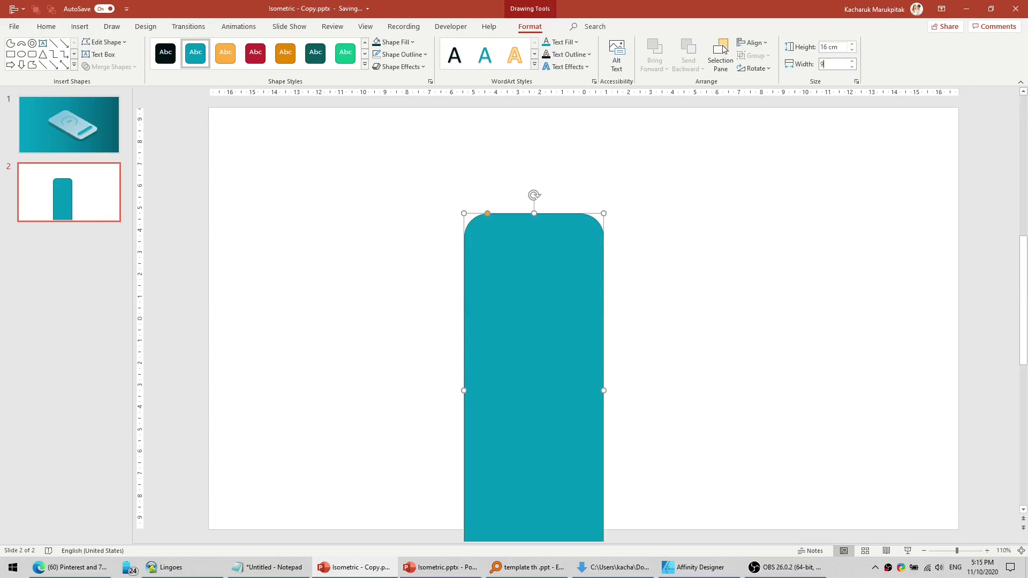
key("Return")
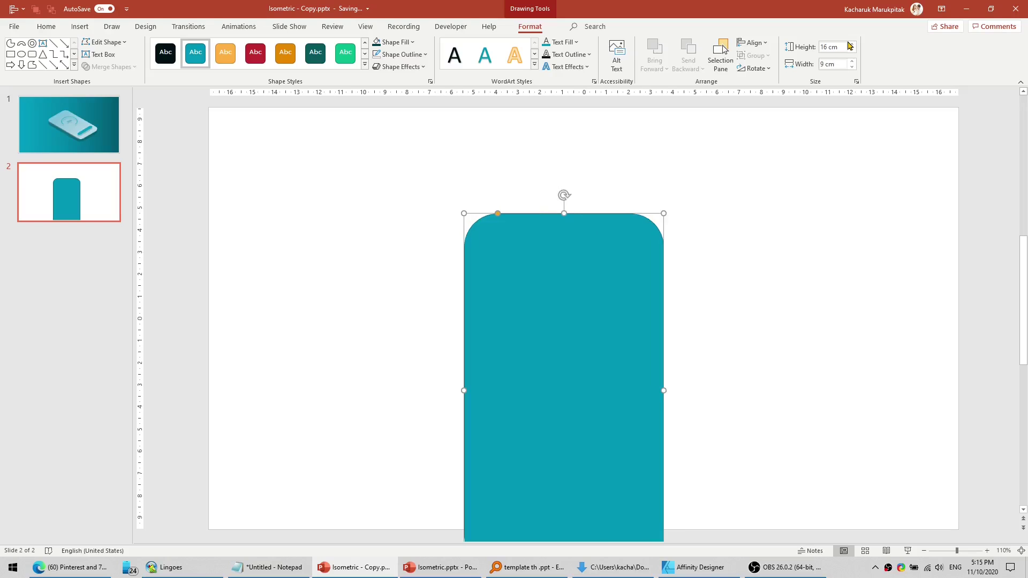
left_click_drag(642, 263, 641, 197)
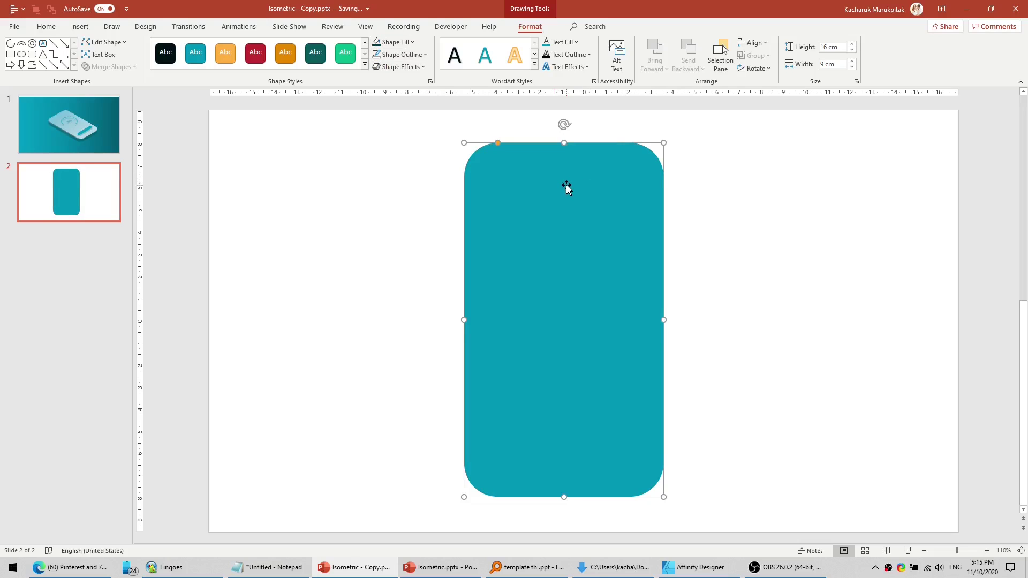
Step: Move the rounded rectangle down and draw a block arc above it
mouse_move(567, 187)
left_mouse_down()
mouse_move(361, 187)
mouse_move(584, 425)
left_mouse_up()
left_click(80, 27)
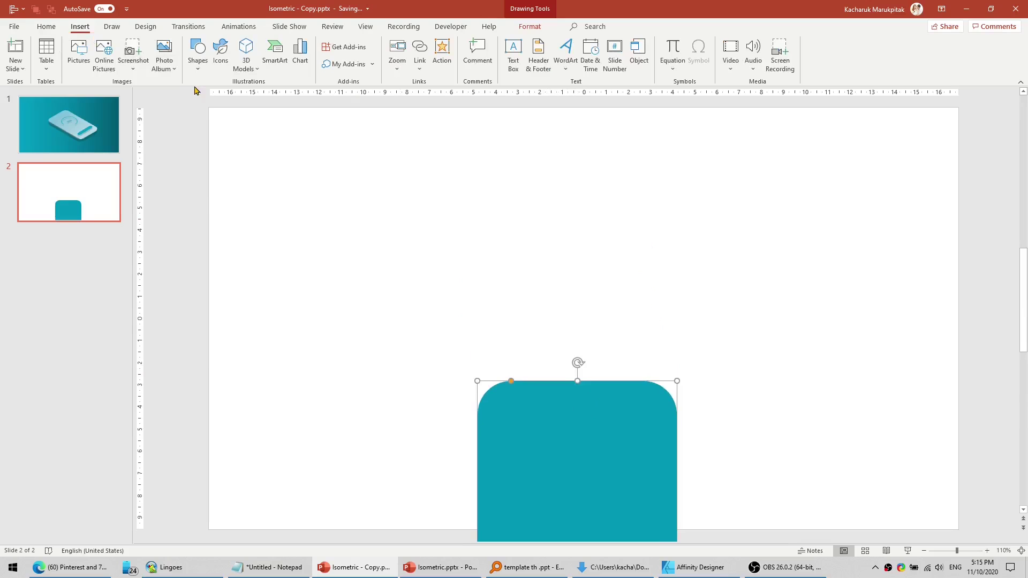
left_click(198, 64)
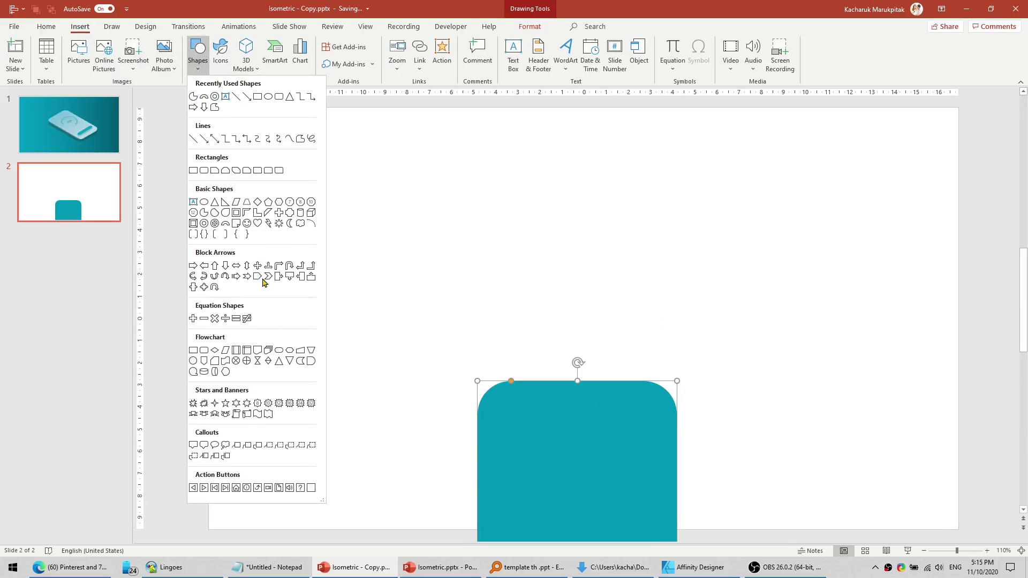
left_click(224, 224)
left_click_drag(533, 191, 651, 284)
Step: Set the block arc's height and width to 6 cm
left_click(842, 46)
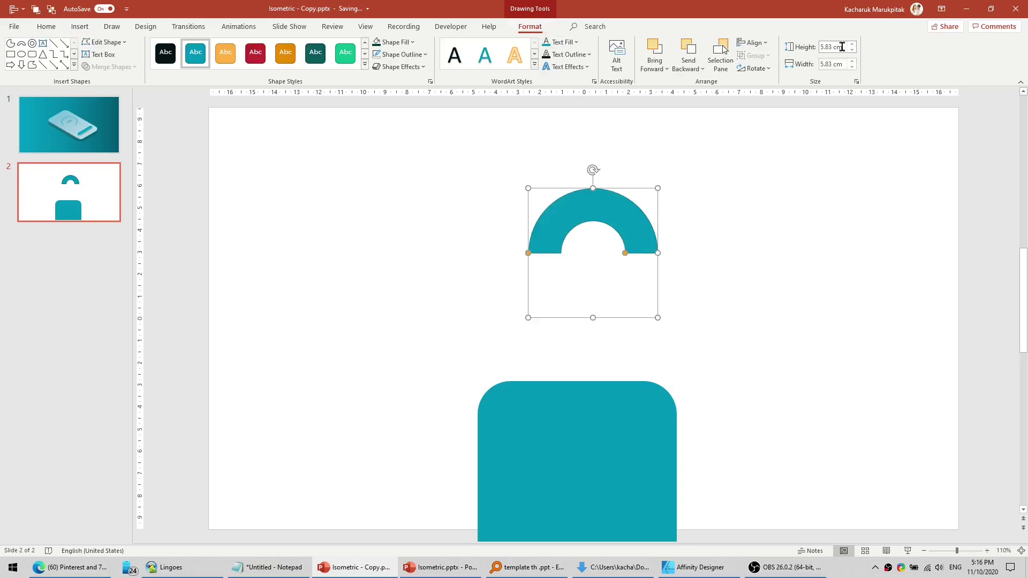
type("6")
key("Tab")
type("6")
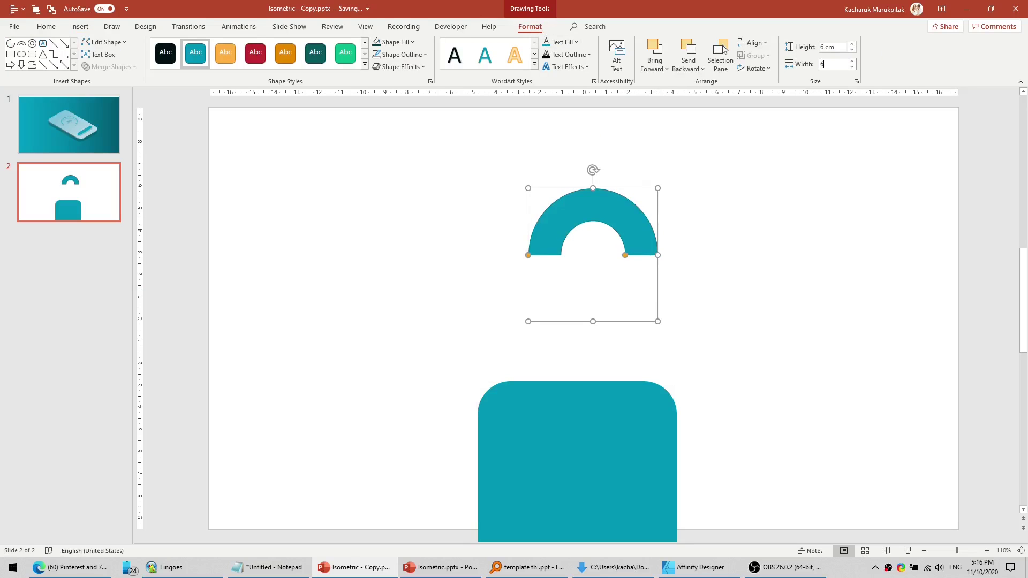
key("Return")
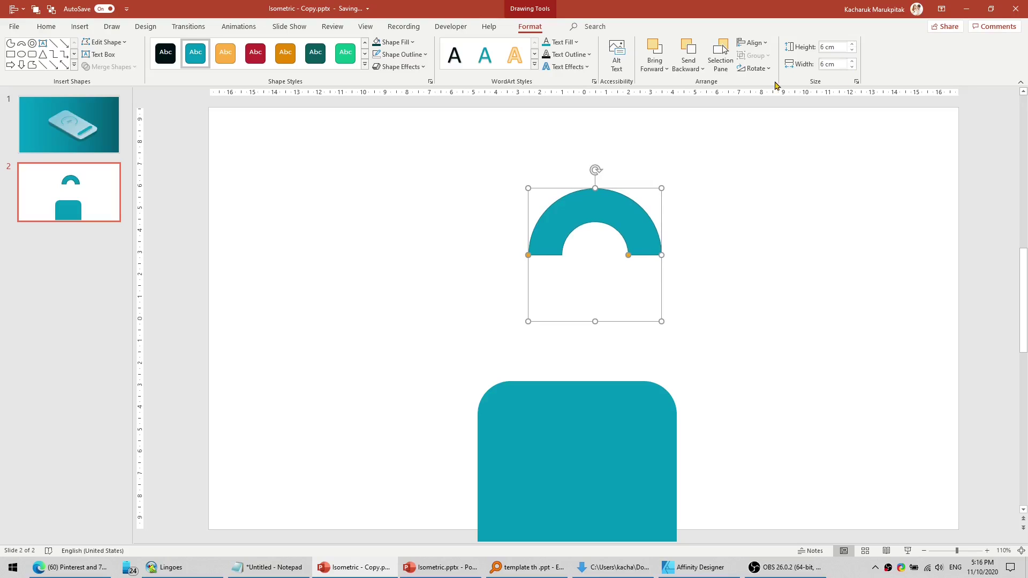
Step: Turn on the on-screen gridlines through Grid and Guides
left_click(366, 27)
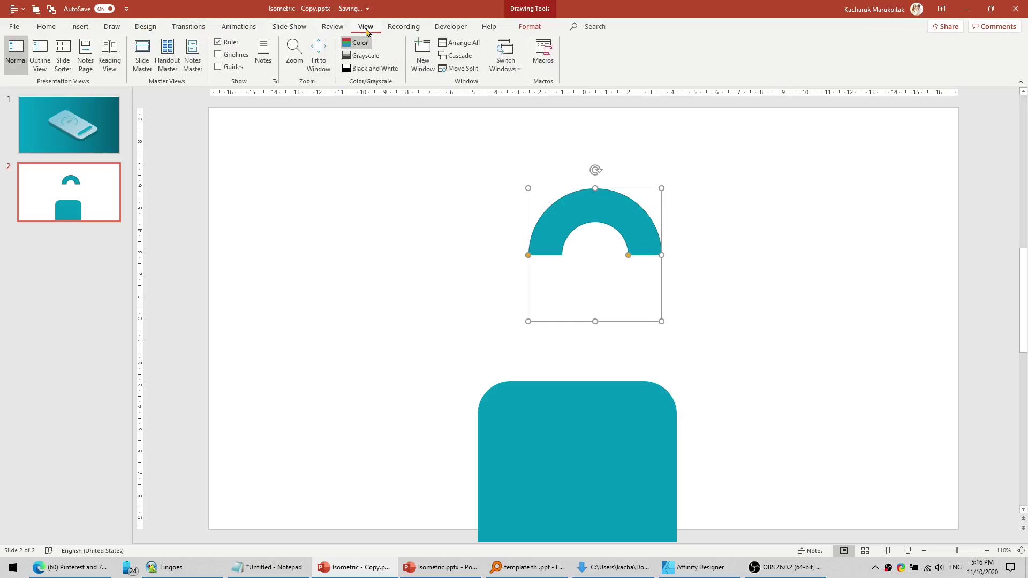
left_click(275, 82)
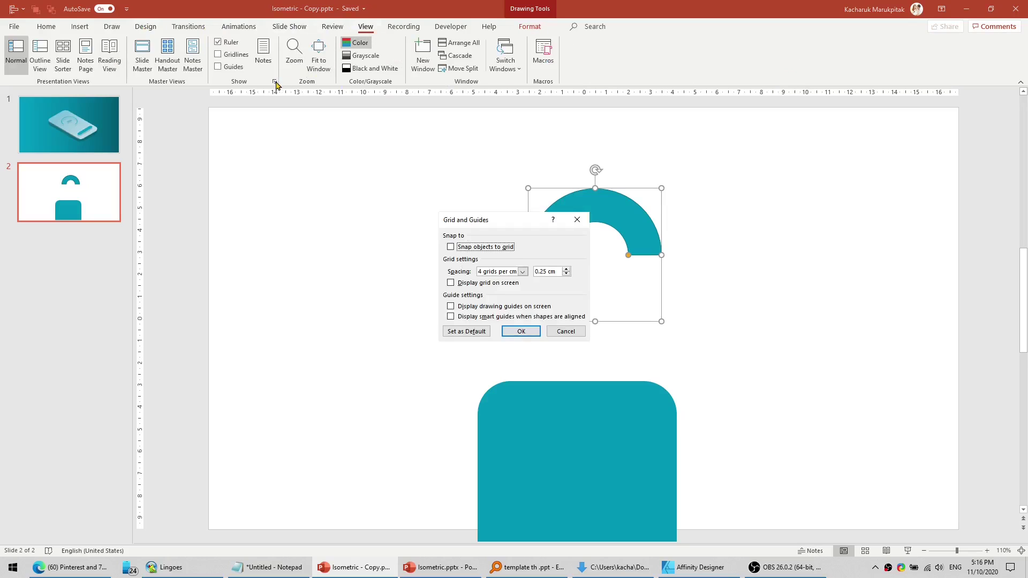
left_click(495, 283)
left_click(520, 332)
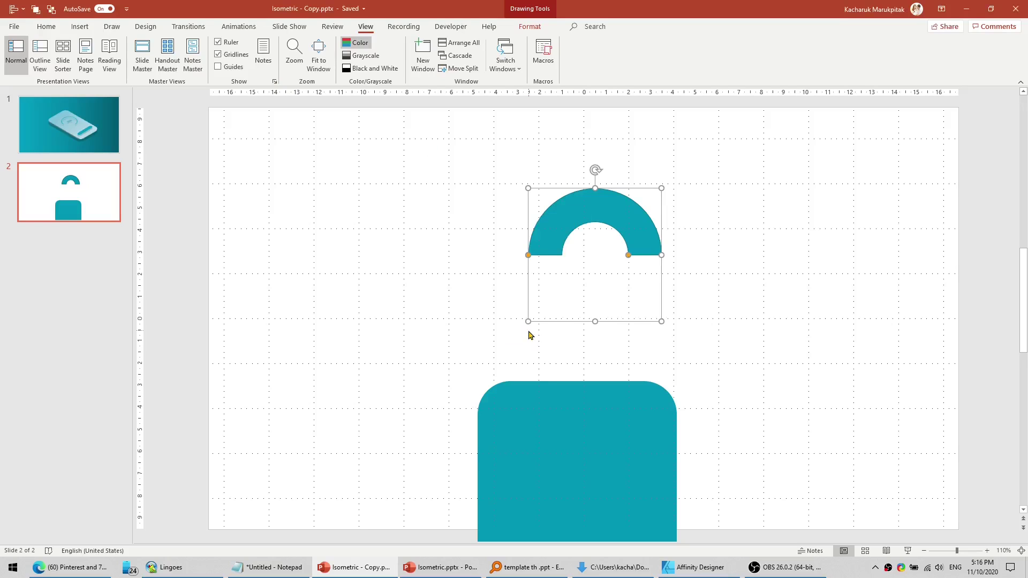
Step: Align the block arc to the middle and centre of the slide
left_click(529, 28)
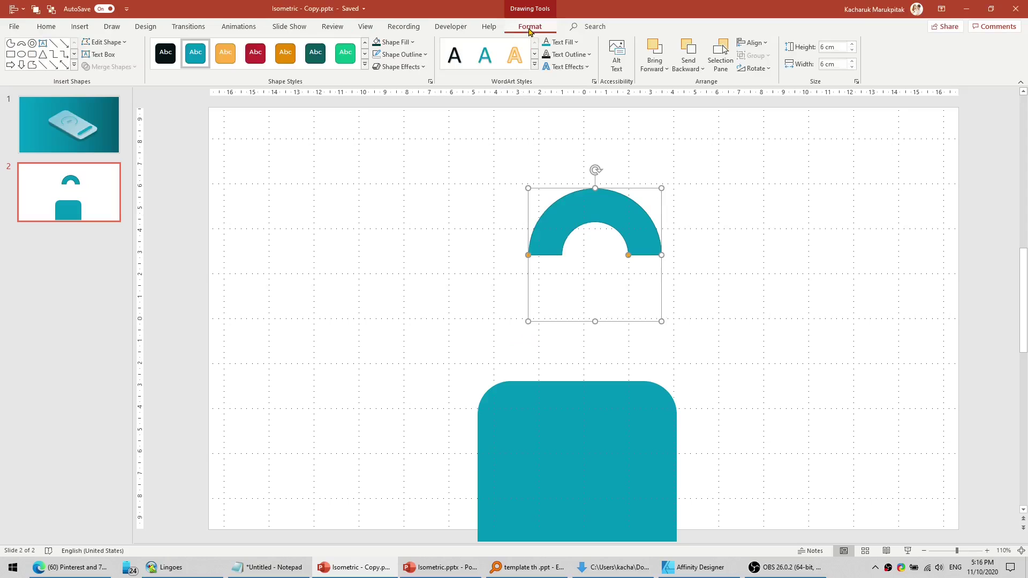
left_click(752, 42)
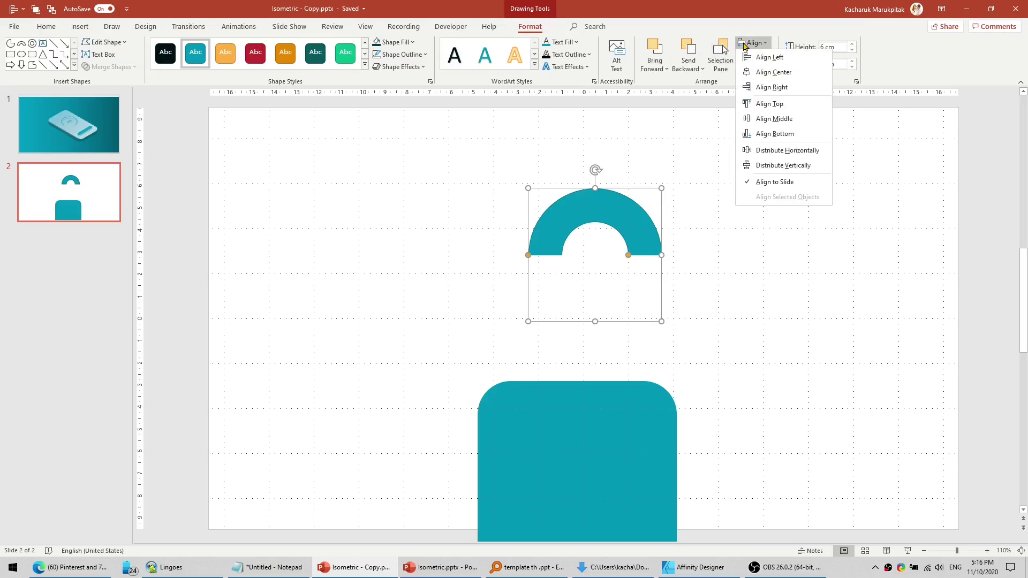
left_click(765, 119)
left_click(752, 43)
left_click(774, 72)
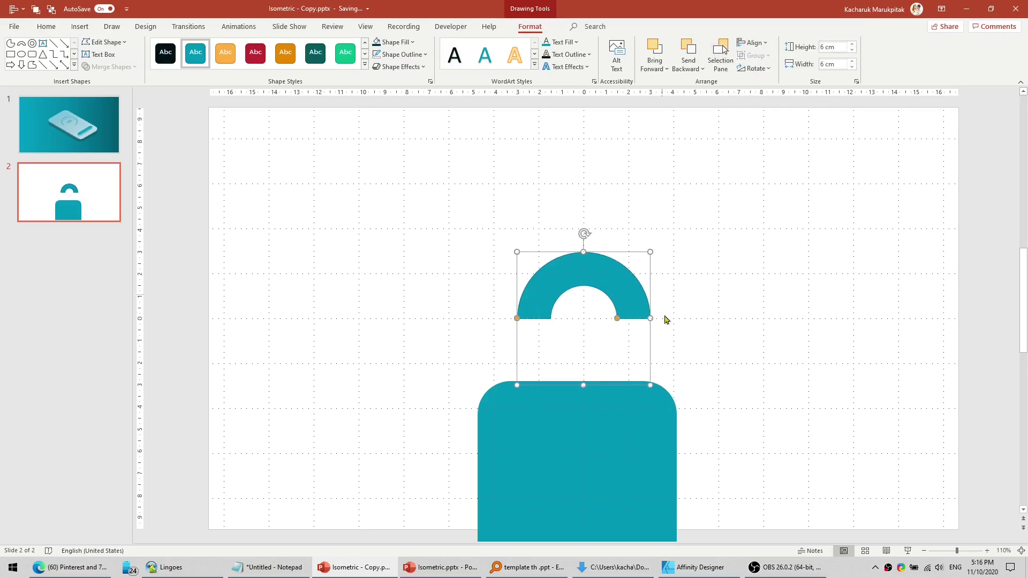
Step: Thin the arc band, extend it to a three-quarter ring, and remove its outline
scroll(607, 367, "up", 10)
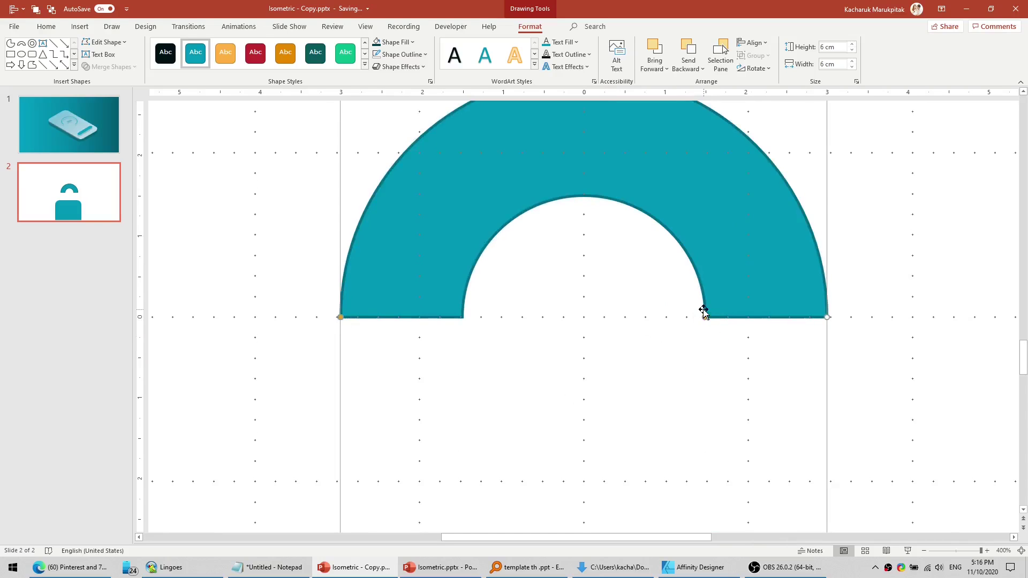
left_click_drag(706, 319, 586, 537)
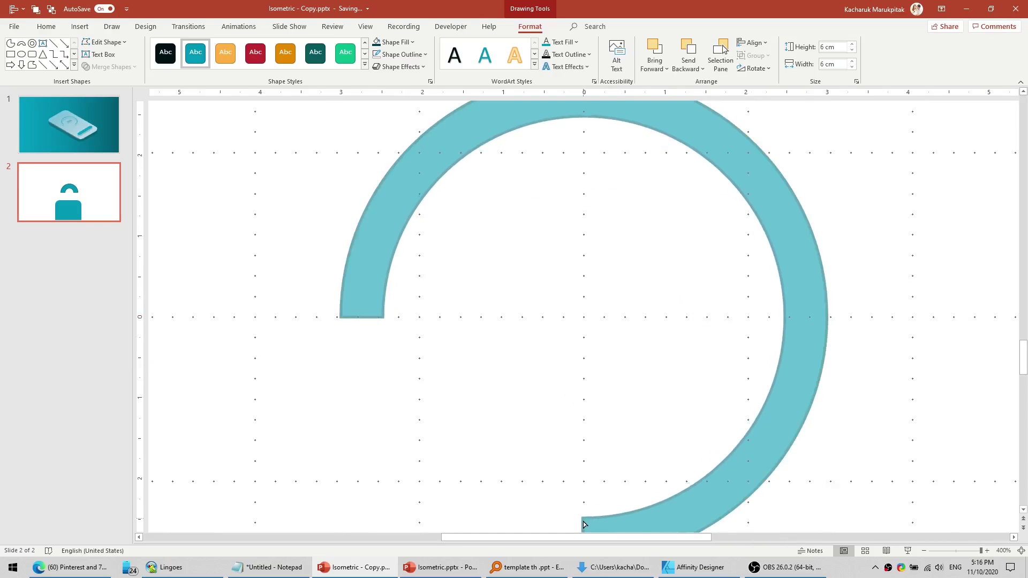
left_click_drag(586, 537, 585, 524)
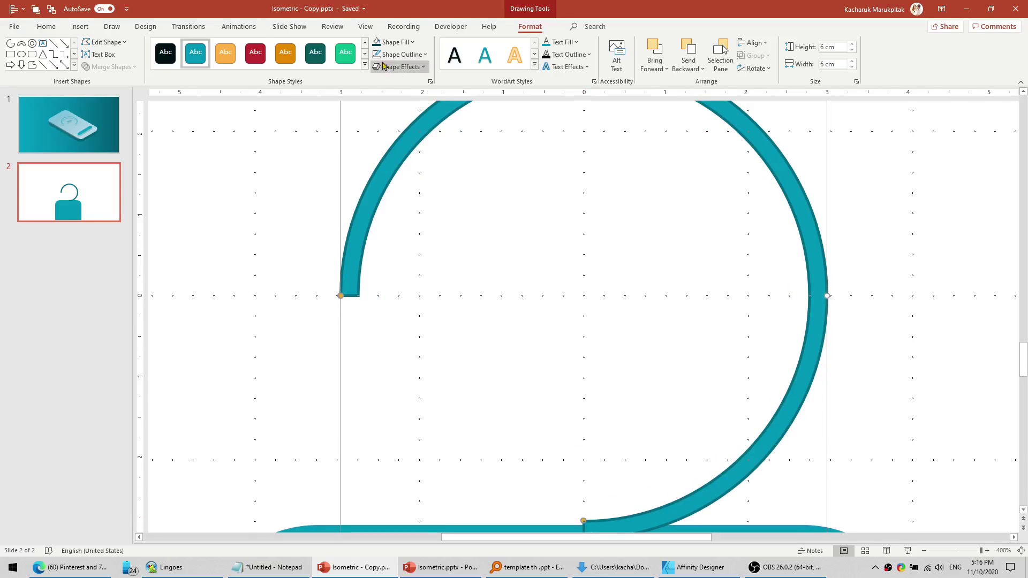
left_click(399, 54)
Step: Move the rounded rectangle lower, leaving a gap below the ring
scroll(542, 199, "down", 5, "ctrl")
scroll(541, 198, "down", 3, "ctrl")
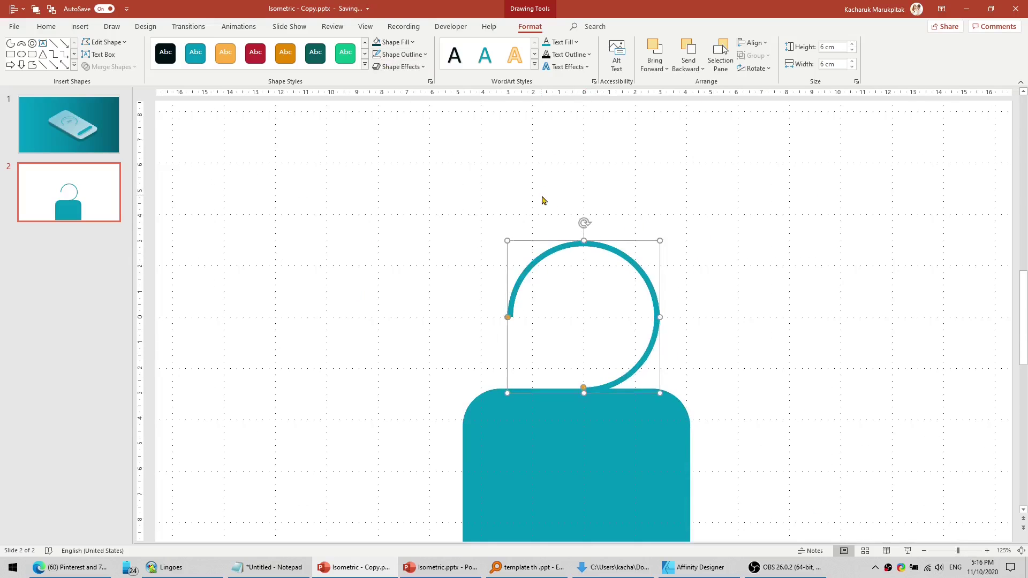
left_click(844, 250)
left_click_drag(658, 431, 658, 451)
left_click(806, 360)
Step: Hide the gridlines
scroll(808, 359, "down", 2, "ctrl")
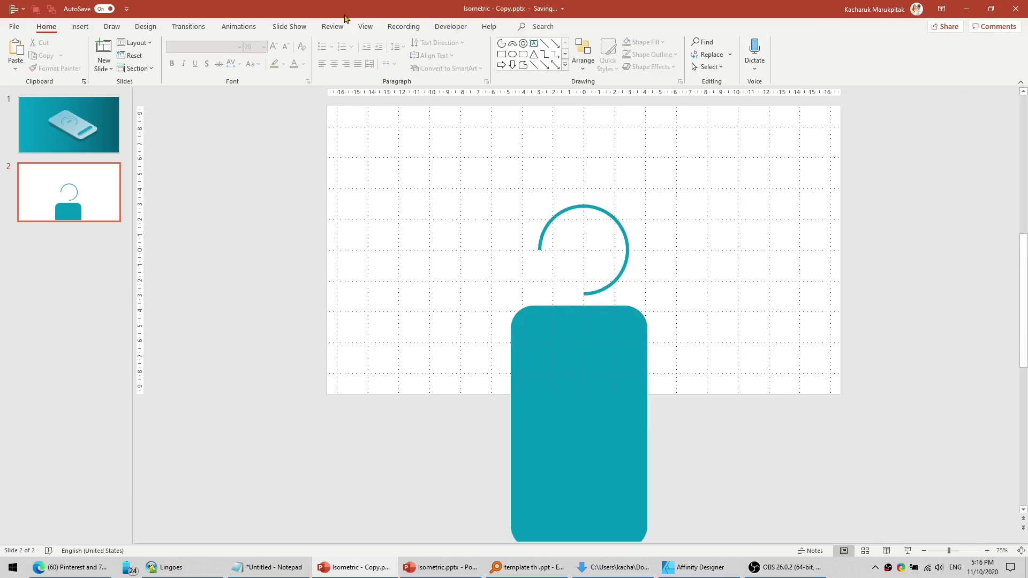
left_click(359, 27)
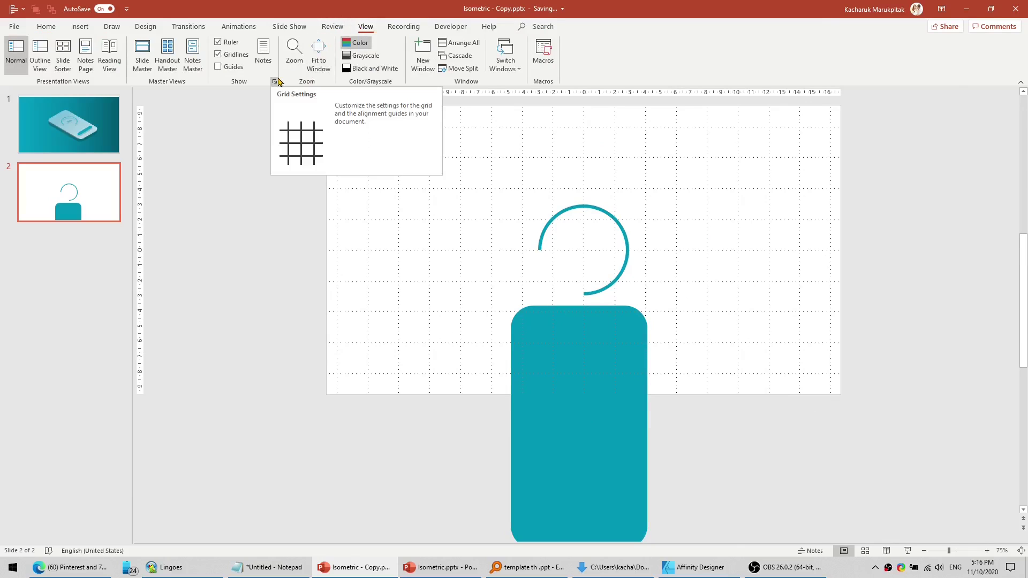
left_click(231, 54)
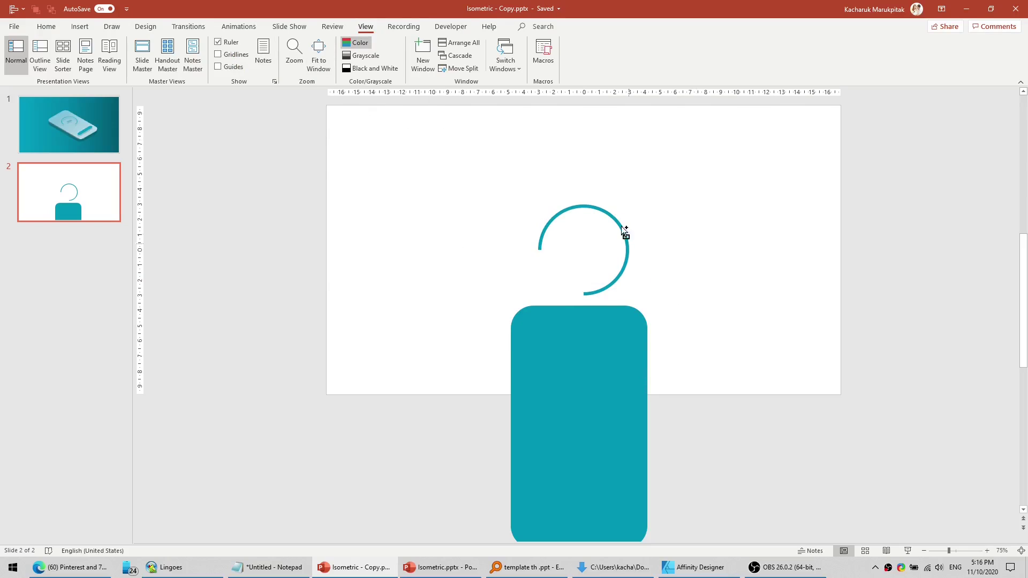
scroll(622, 222, "up", 4, "ctrl")
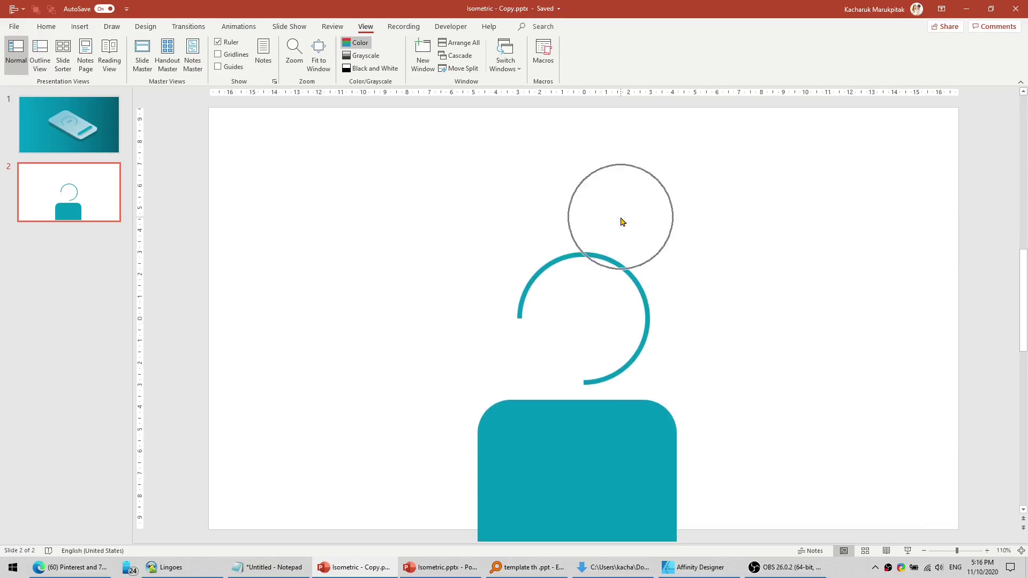
Step: Add a text box reading '75%' and move it into the ring's centre
left_click(80, 26)
left_click(198, 54)
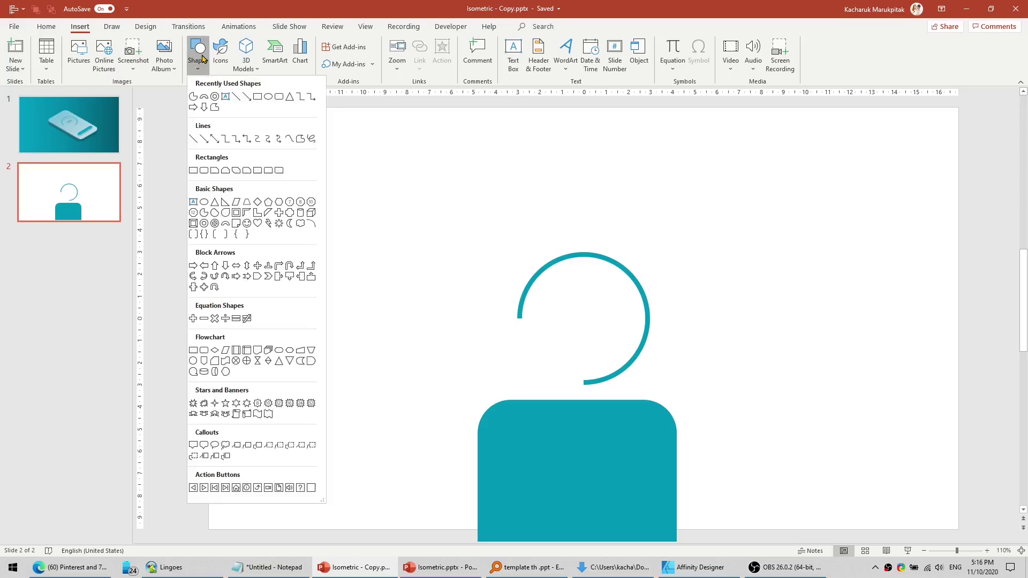
left_click(206, 96)
left_click(416, 359)
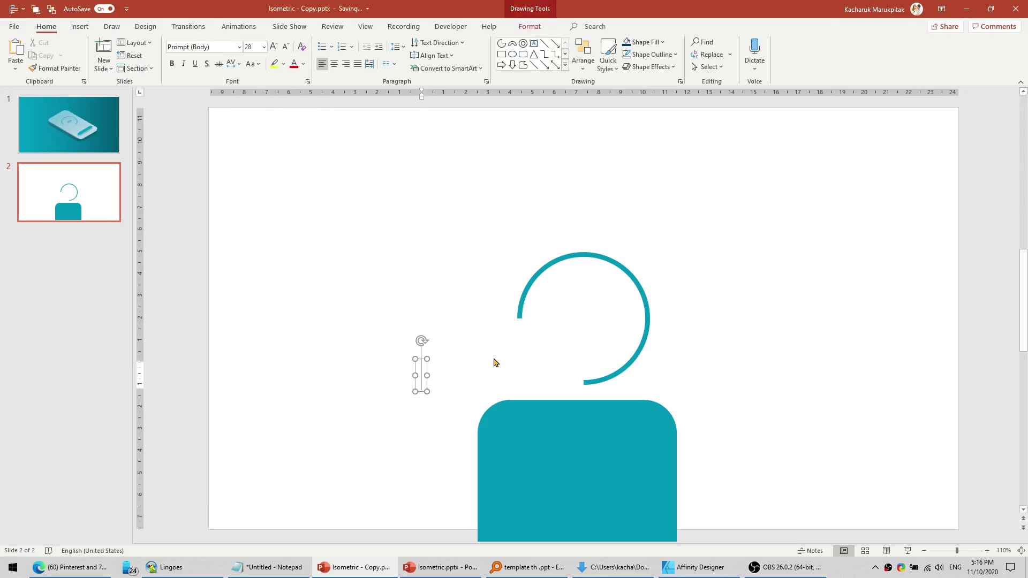
type("75%")
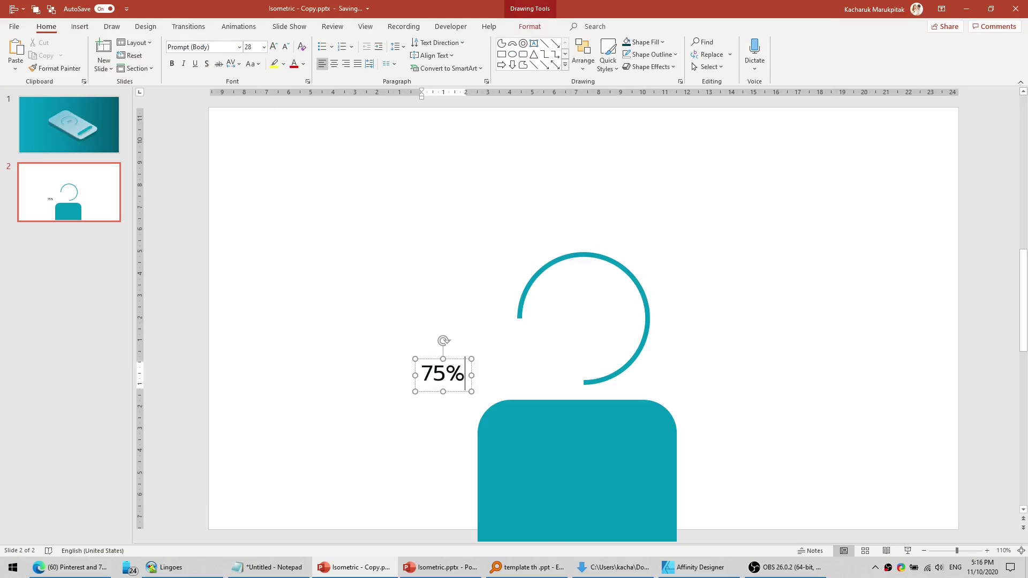
left_click_drag(447, 361, 589, 306)
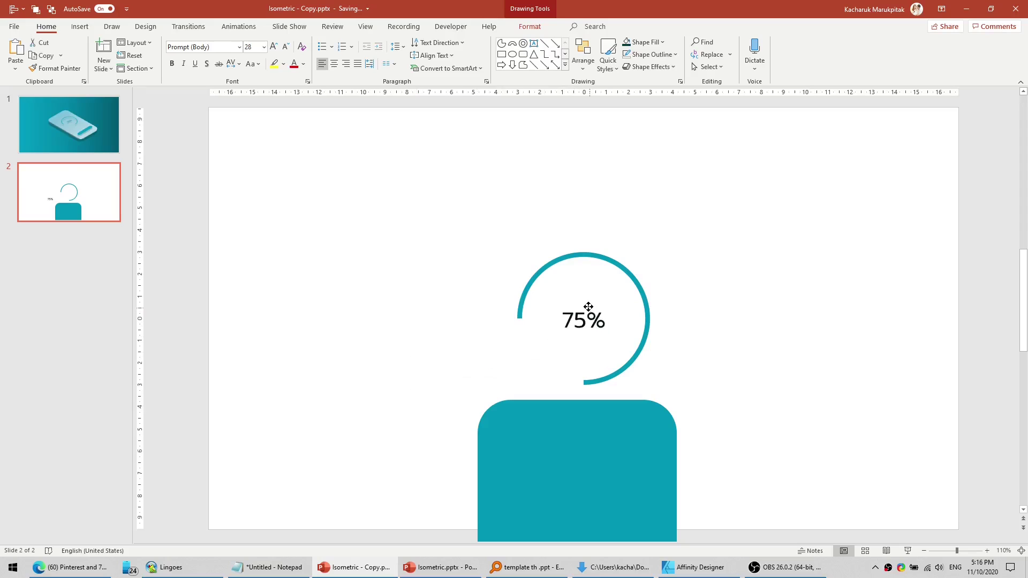
Step: Enlarge the 75% label to 40 pt and move it left of the ring
left_click(274, 47)
left_click(273, 47)
left_click(274, 47)
left_click_drag(617, 308, 376, 288)
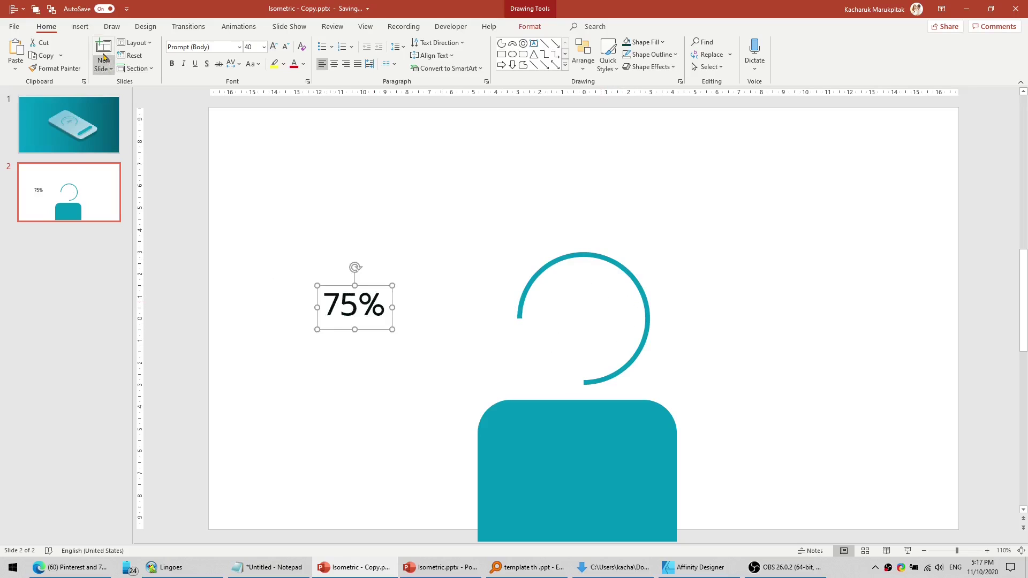
left_click(80, 26)
Step: Intersect a rectangle with the 75% label to turn the text into a teal shape
left_click(198, 54)
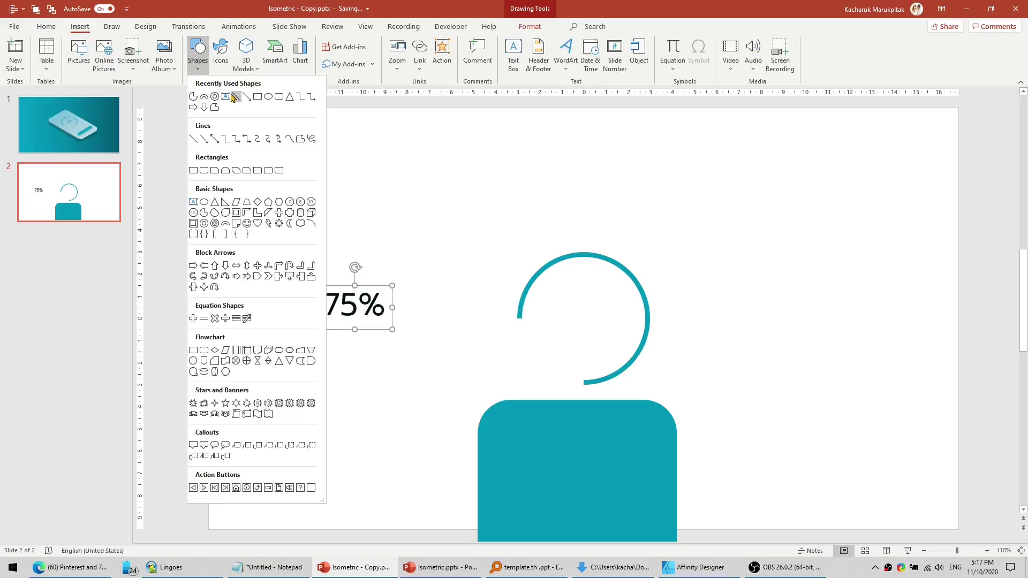
left_click(193, 170)
left_click_drag(297, 275, 408, 335)
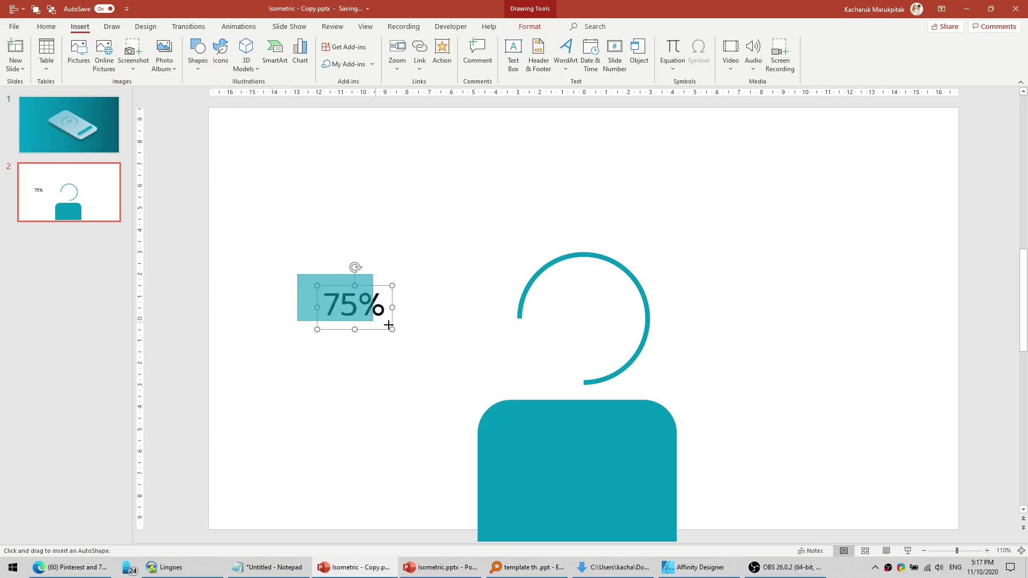
left_click(218, 250)
left_click_drag(183, 227, 496, 394)
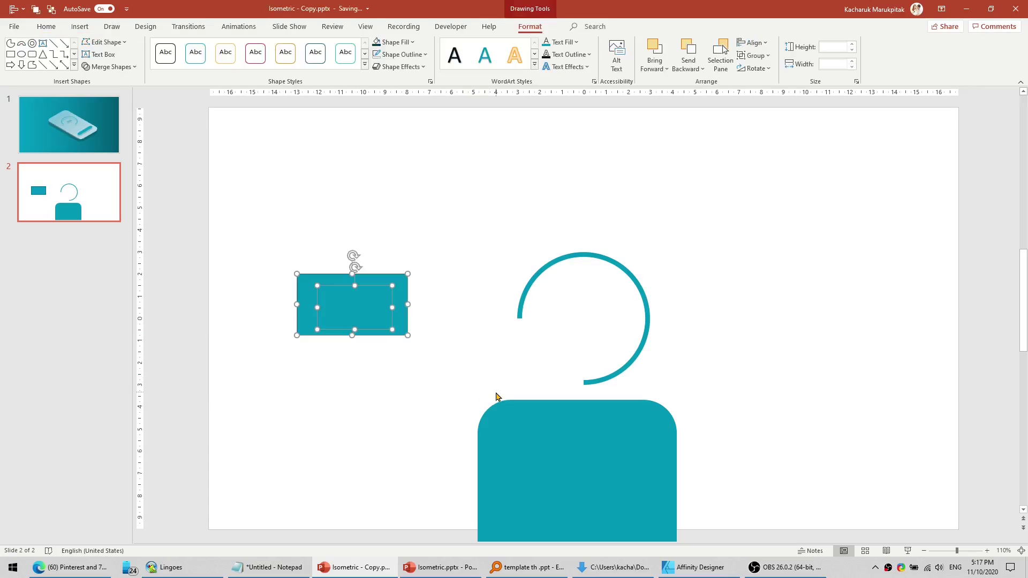
left_click(109, 67)
left_click(119, 125)
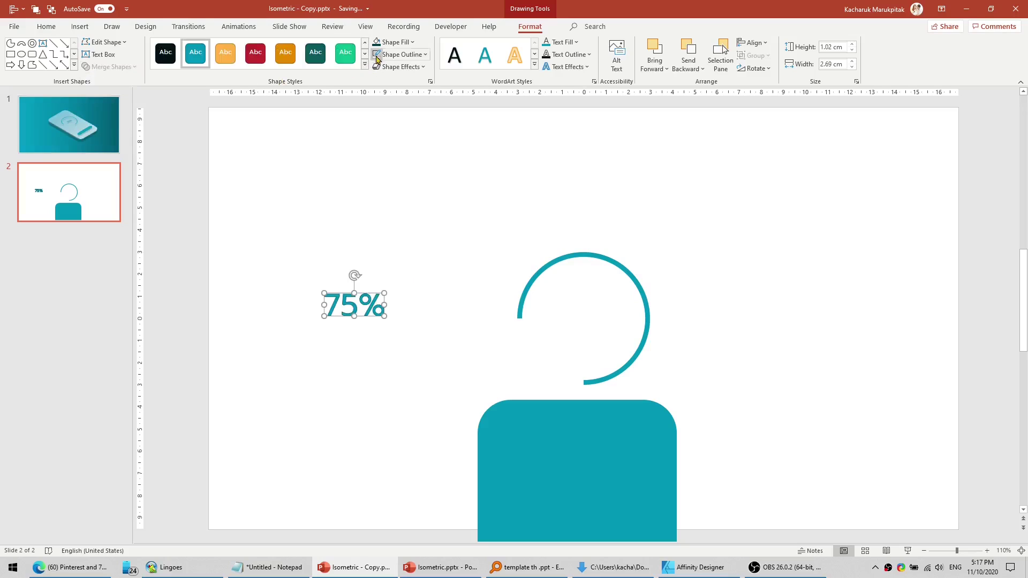
Step: Move the tall rounded rectangle up over the ring
left_click(469, 227)
mouse_move(519, 457)
left_mouse_down()
mouse_move(532, 361)
mouse_move(531, 395)
left_mouse_up()
left_click(80, 26)
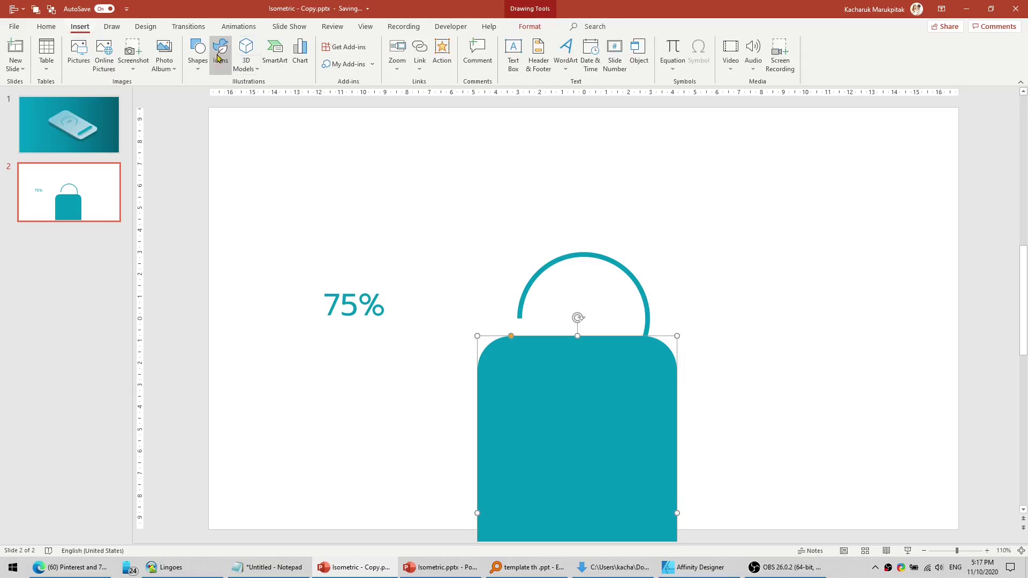
left_click(198, 51)
left_click(739, 208)
scroll(723, 278, "down", 1)
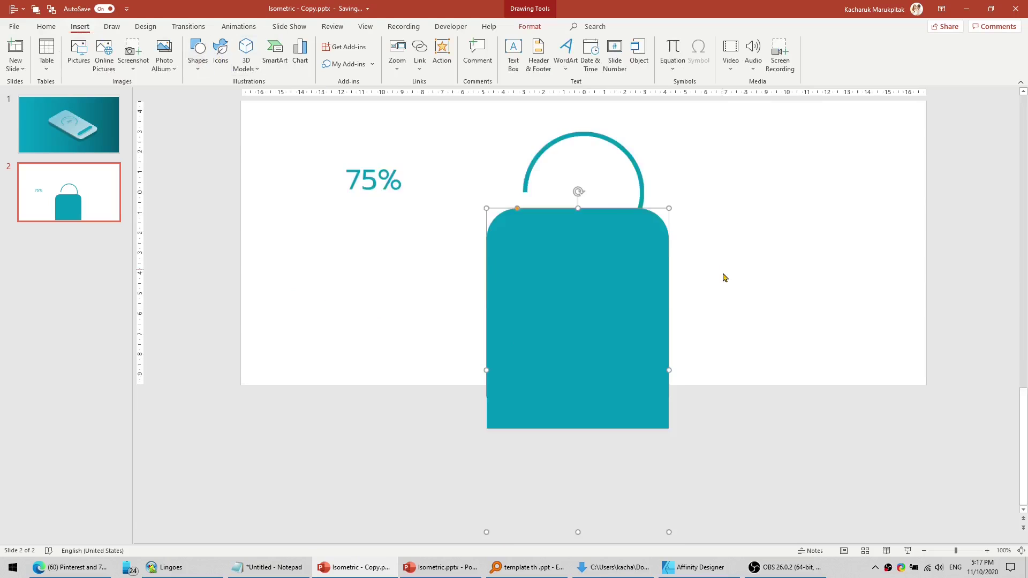
scroll(609, 319, "down", 2)
left_click_drag(609, 319, 612, 185)
Step: Give the rounded rectangle a light blue gradient fill
left_click(529, 26)
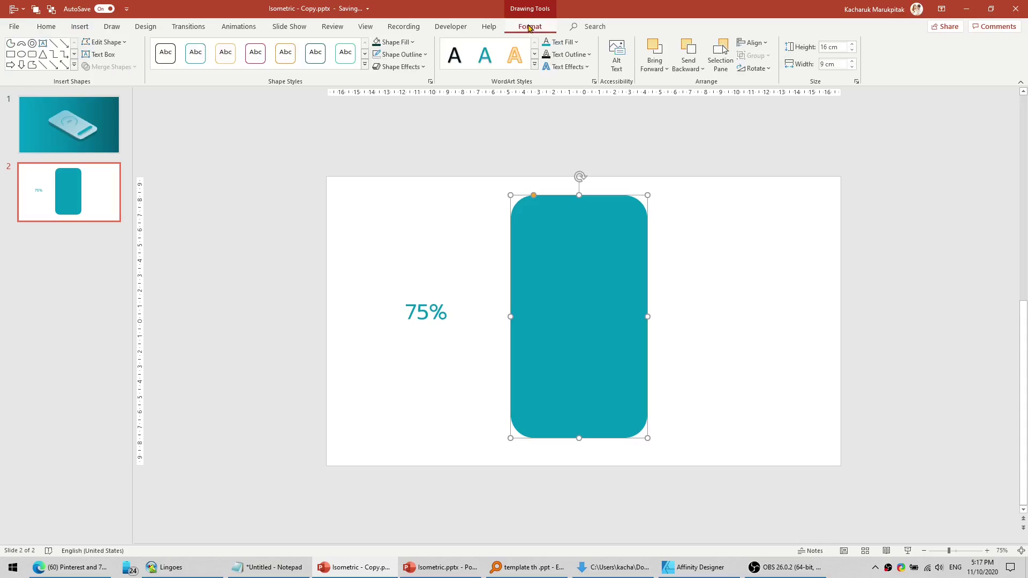
left_click(399, 46)
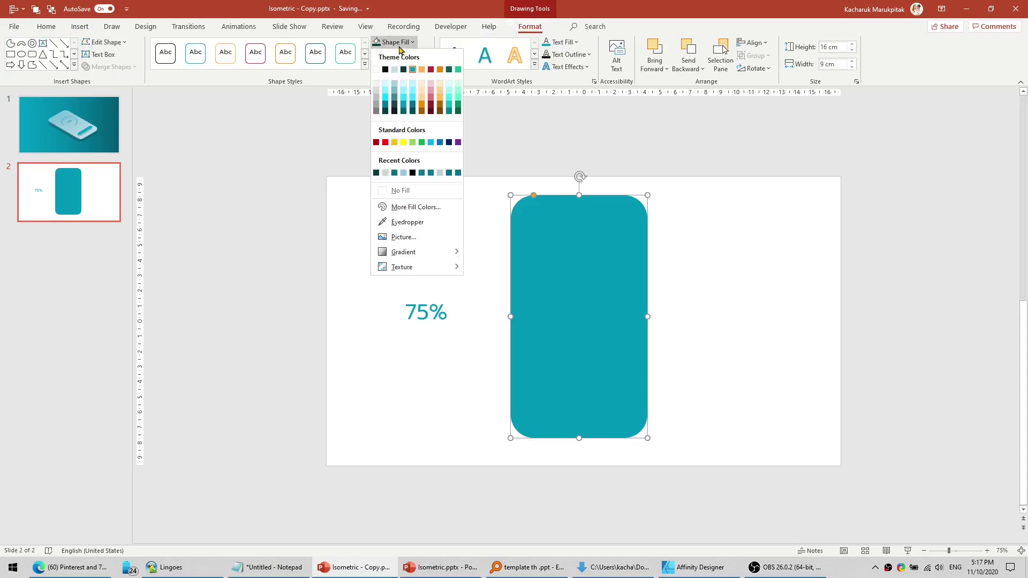
mouse_move(404, 252)
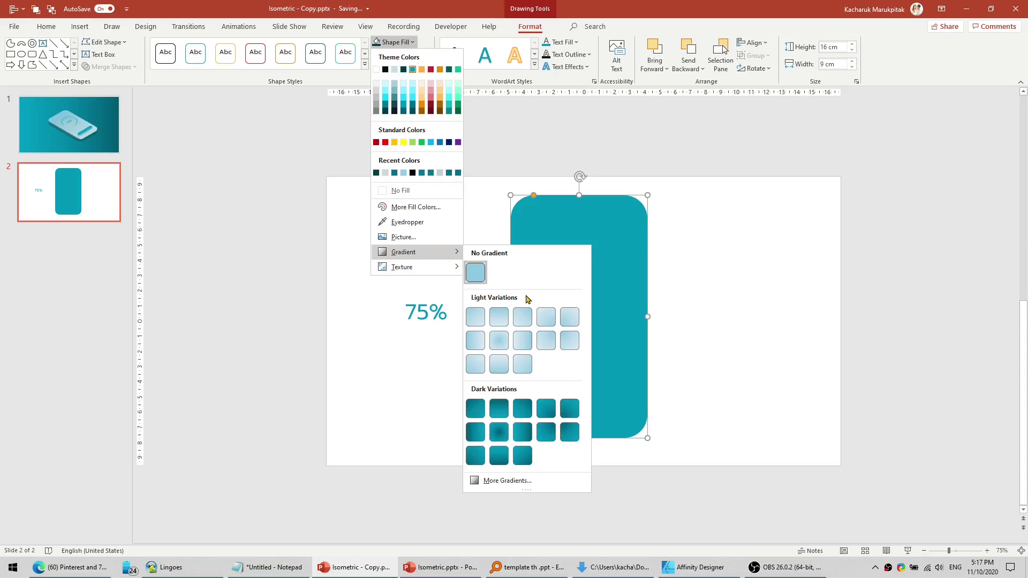
left_click(501, 320)
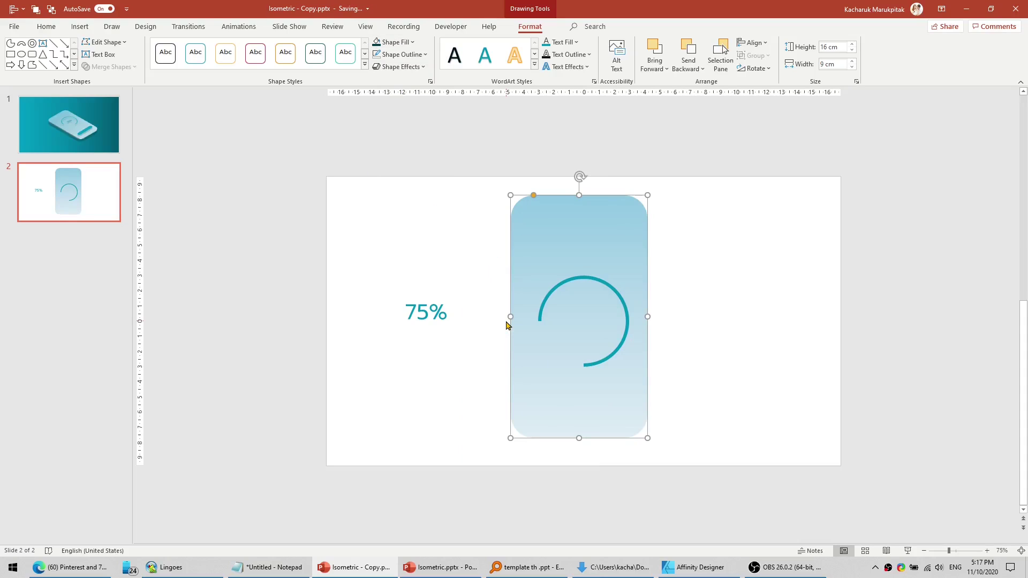
Step: Move the ring up inside the phone and centre the 75% label within it
left_click_drag(591, 278, 589, 258)
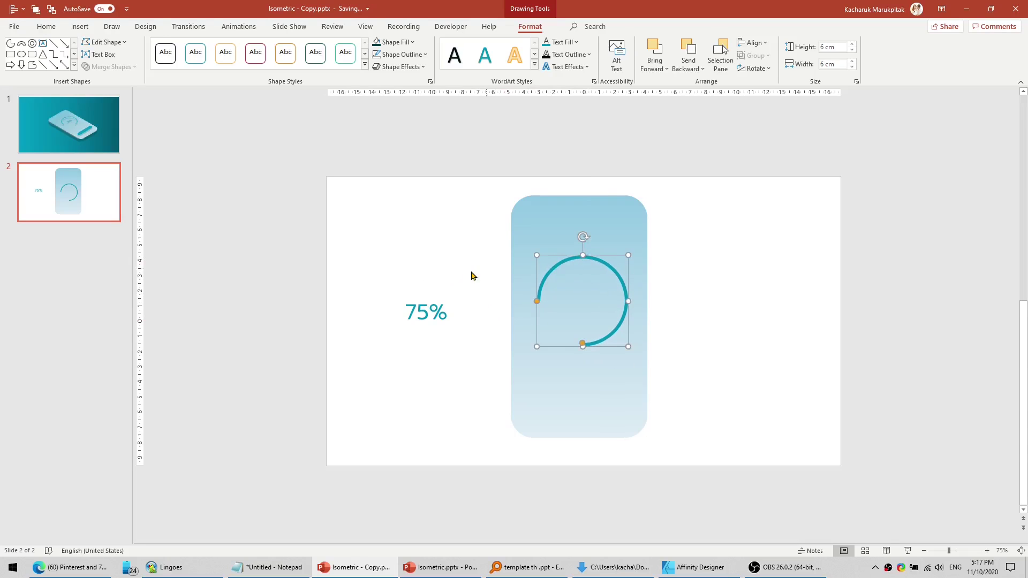
left_click(471, 275)
left_click_drag(435, 311, 596, 287)
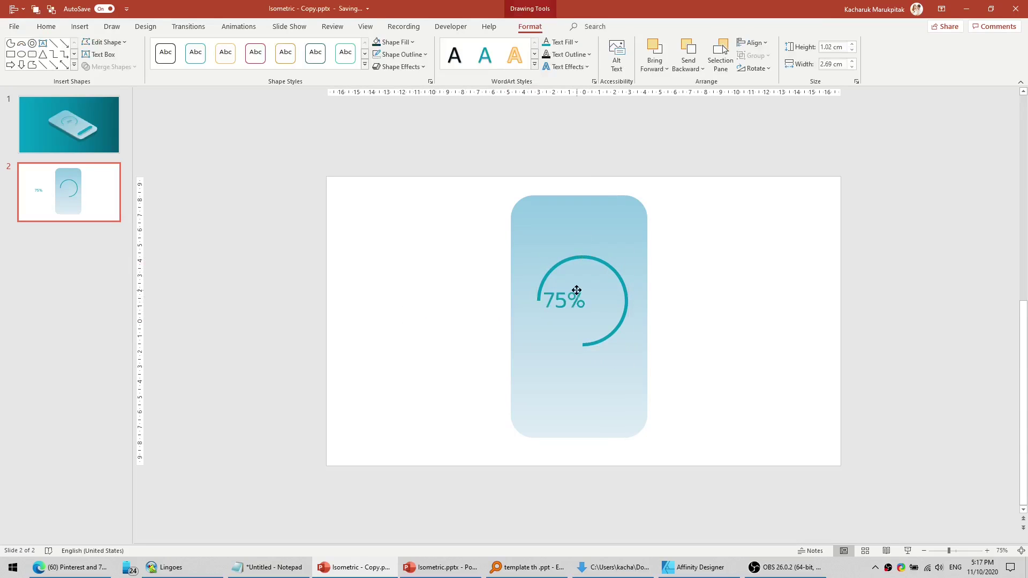
left_click_drag(596, 287, 596, 291)
left_click(752, 287)
Step: Draw a rounded bar at the phone's bottom, size it 1.2 × 6.3 cm, and round it into a pill
left_click(80, 26)
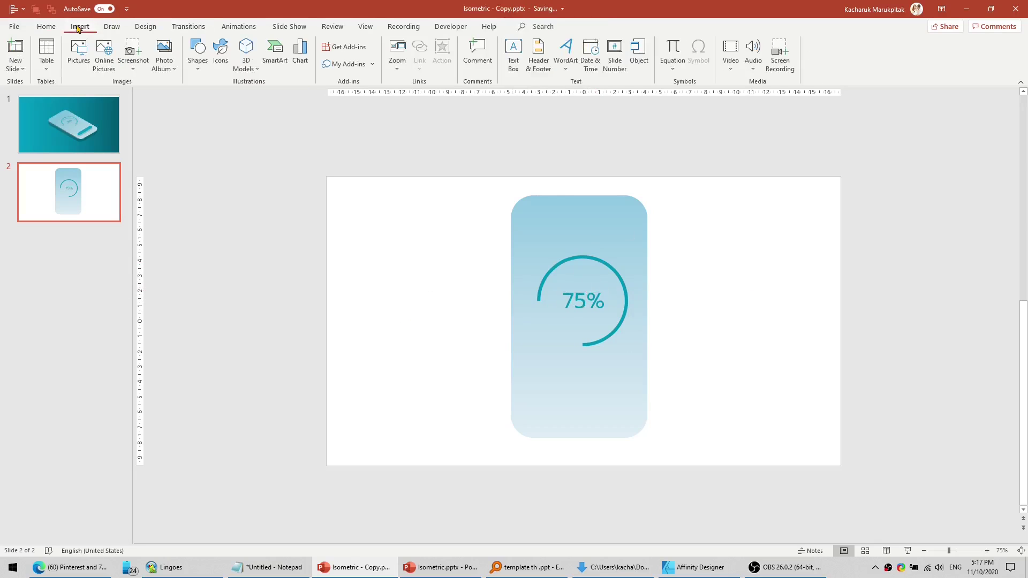
left_click(198, 52)
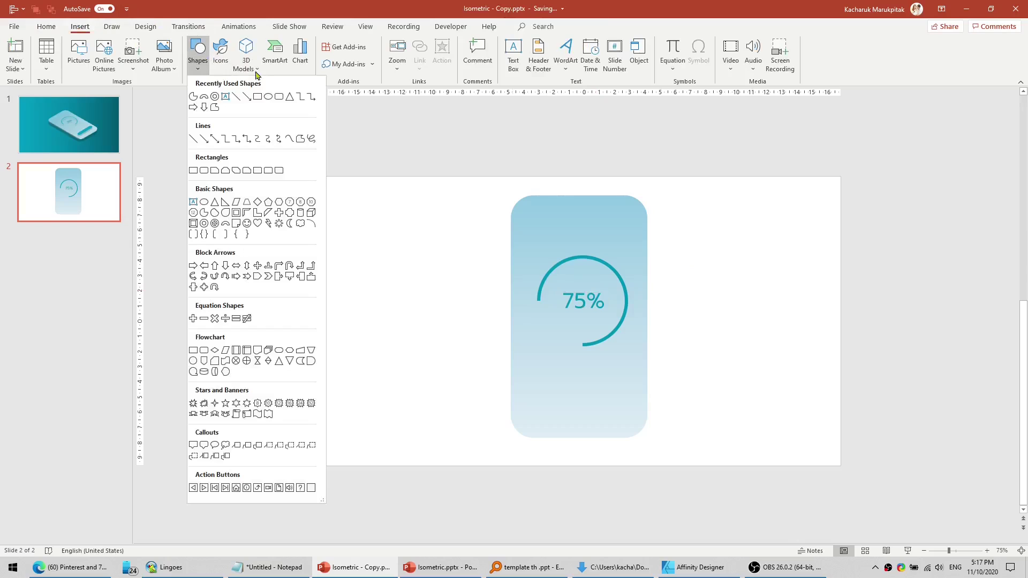
left_click(279, 96)
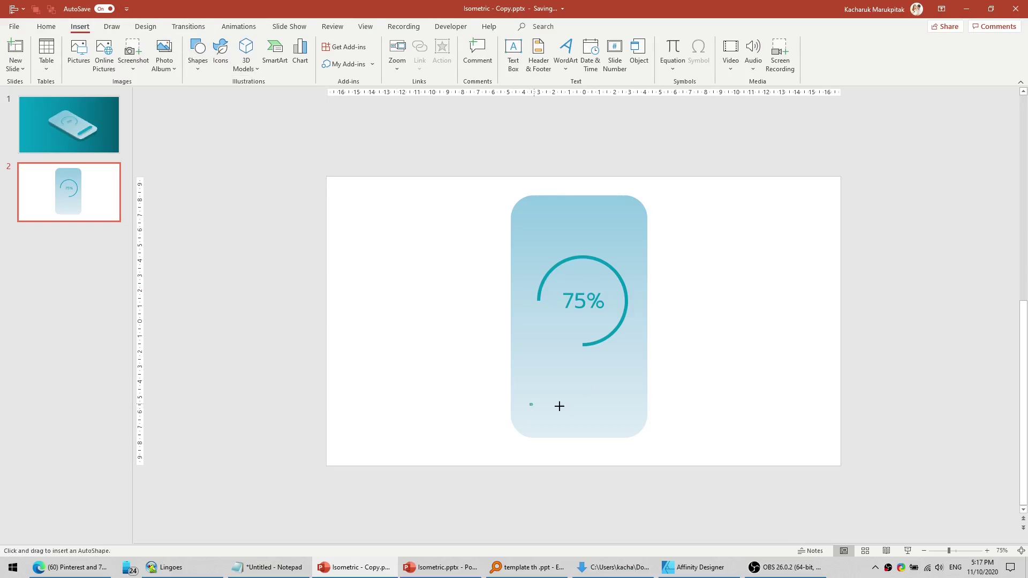
left_click_drag(559, 406, 628, 426)
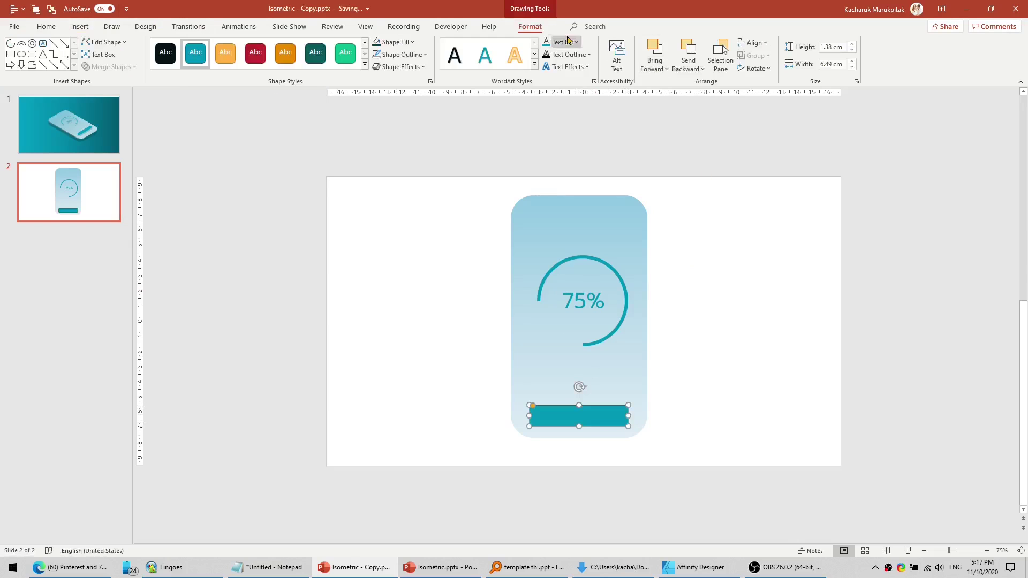
left_click(853, 50)
left_click(853, 50)
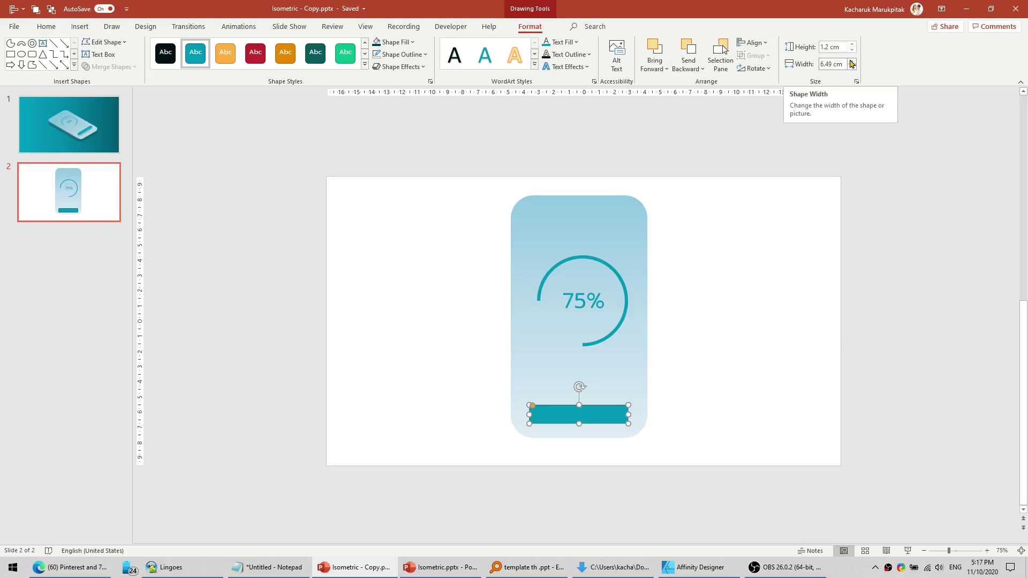
left_click(851, 67)
left_click(852, 68)
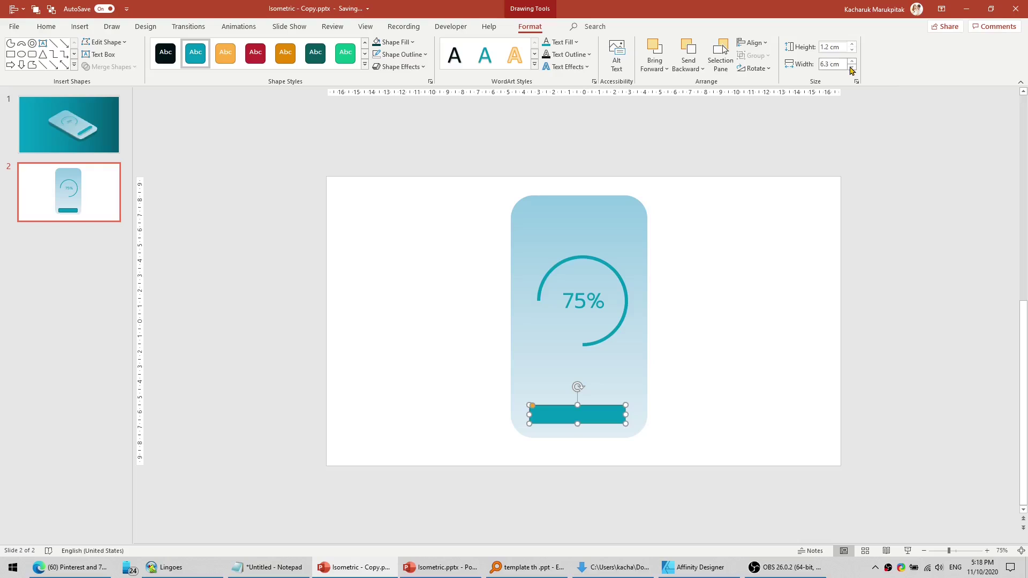
left_click_drag(534, 407, 571, 405)
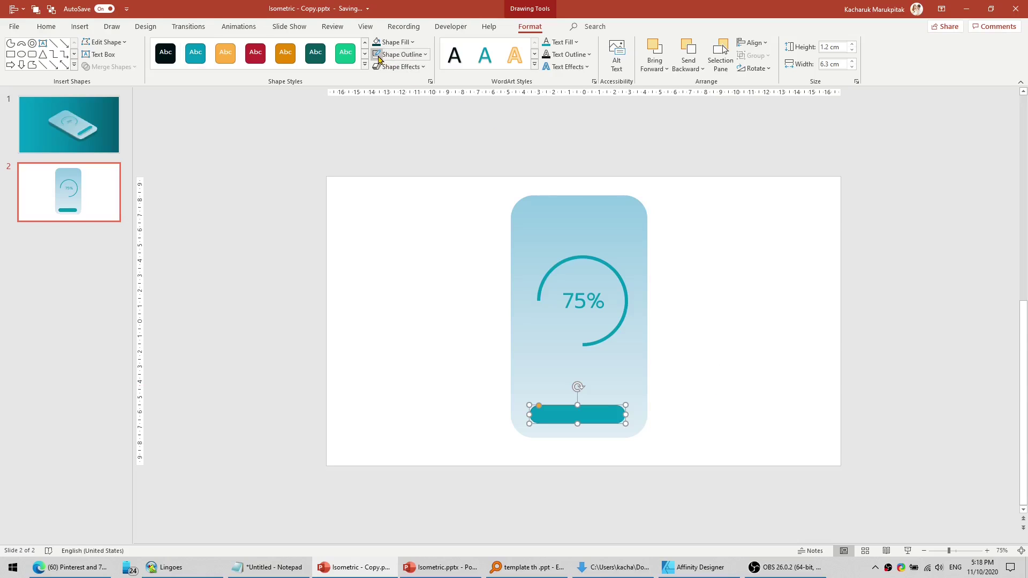
left_click(777, 368)
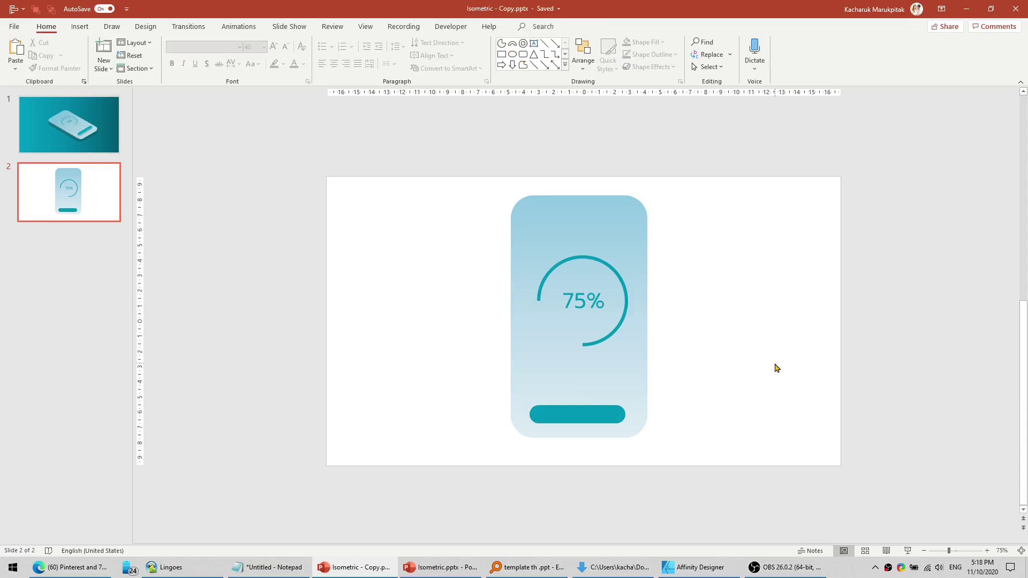
Step: Centre the phone shape horizontally and vertically on the slide
left_click(564, 203)
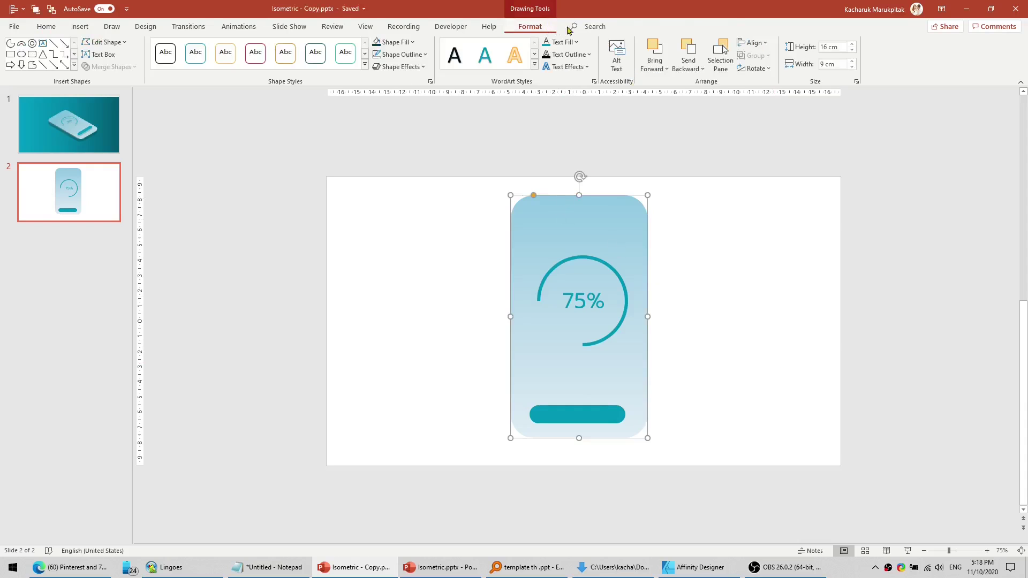
left_click(752, 43)
left_click(764, 78)
left_click(752, 43)
left_click(771, 119)
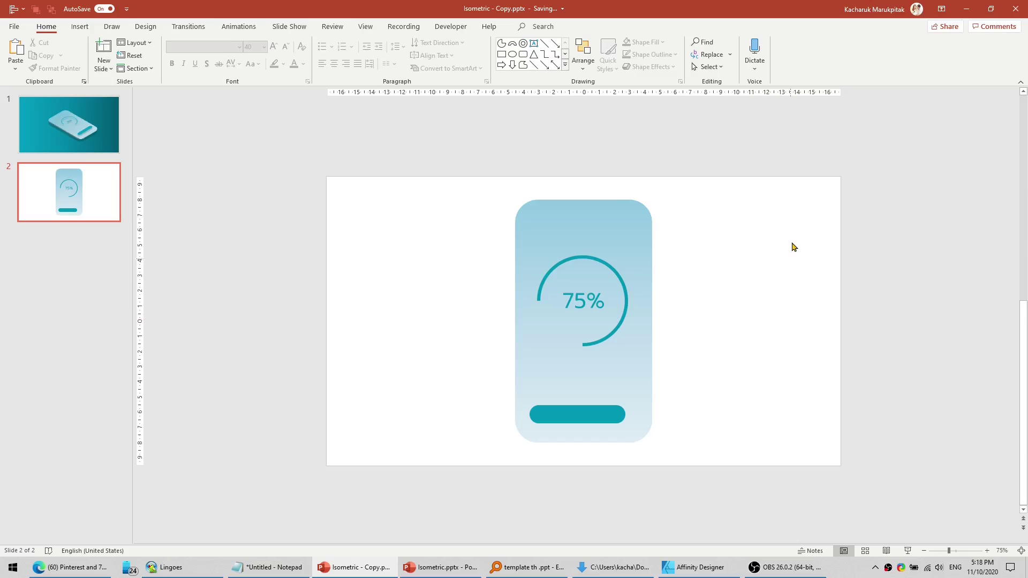
Step: Centre the ring and 75% label horizontally and vertically on the slide
left_click_drag(796, 233, 388, 347)
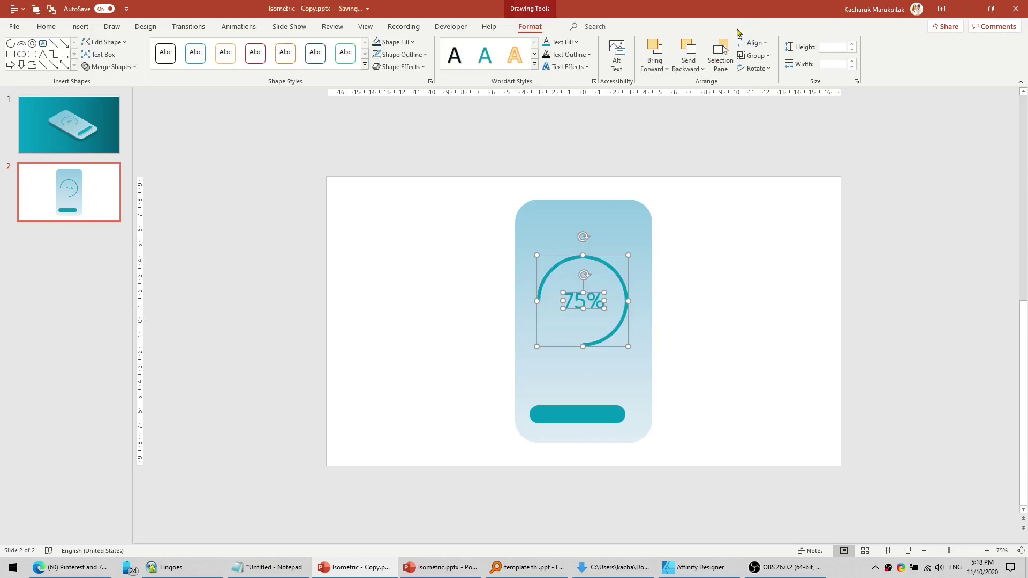
left_click(755, 44)
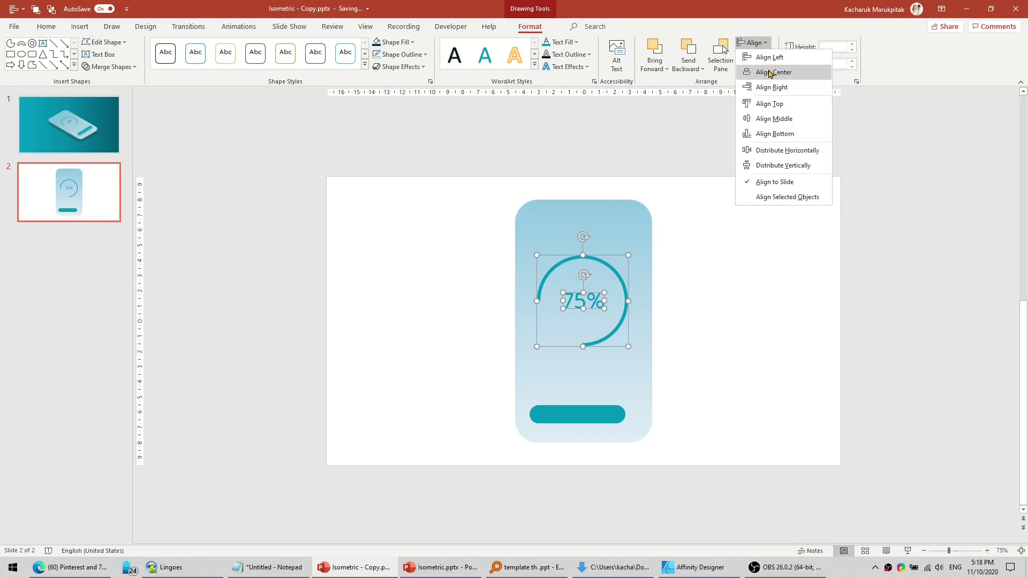
left_click(769, 73)
left_click(754, 44)
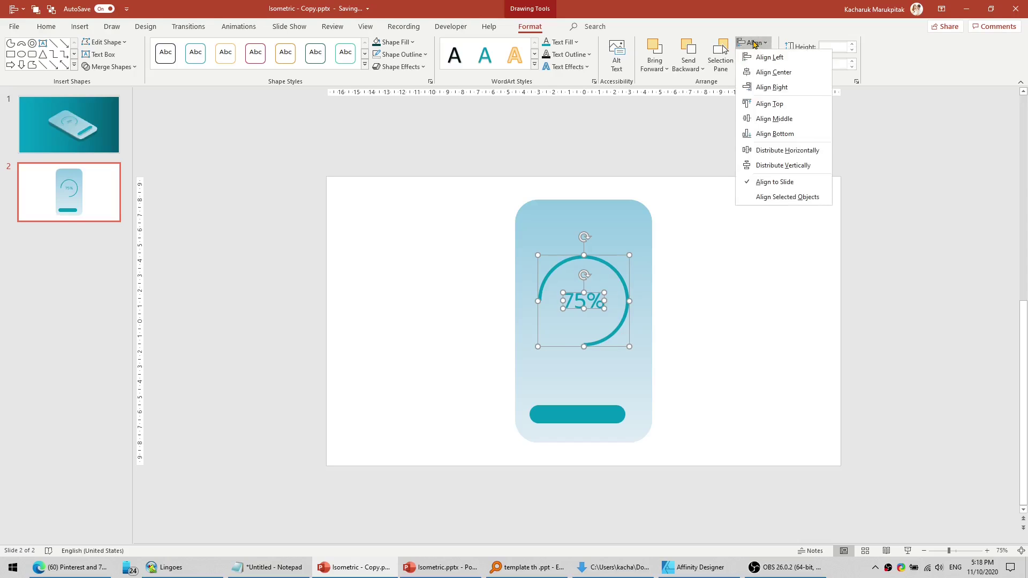
left_click(774, 119)
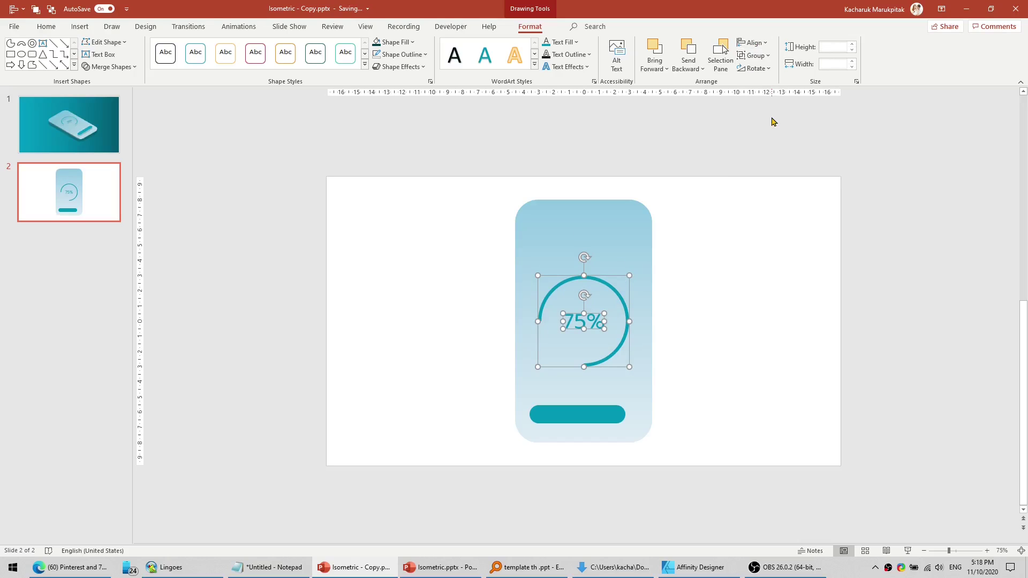
Step: Align the ring and label middle to each other and move them higher in the phone
left_click(761, 46)
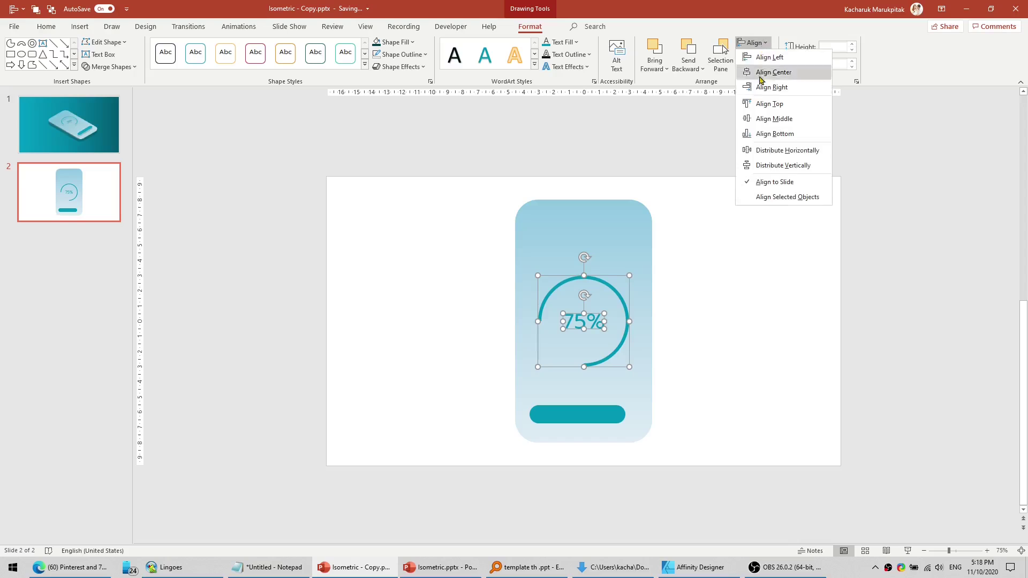
left_click(771, 196)
left_click(759, 45)
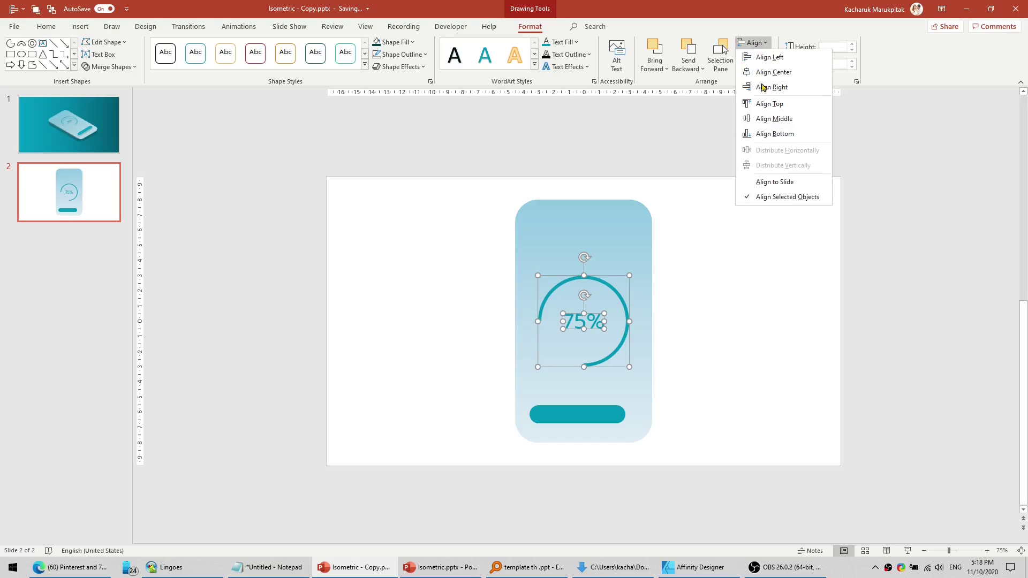
left_click(766, 120)
left_click(755, 43)
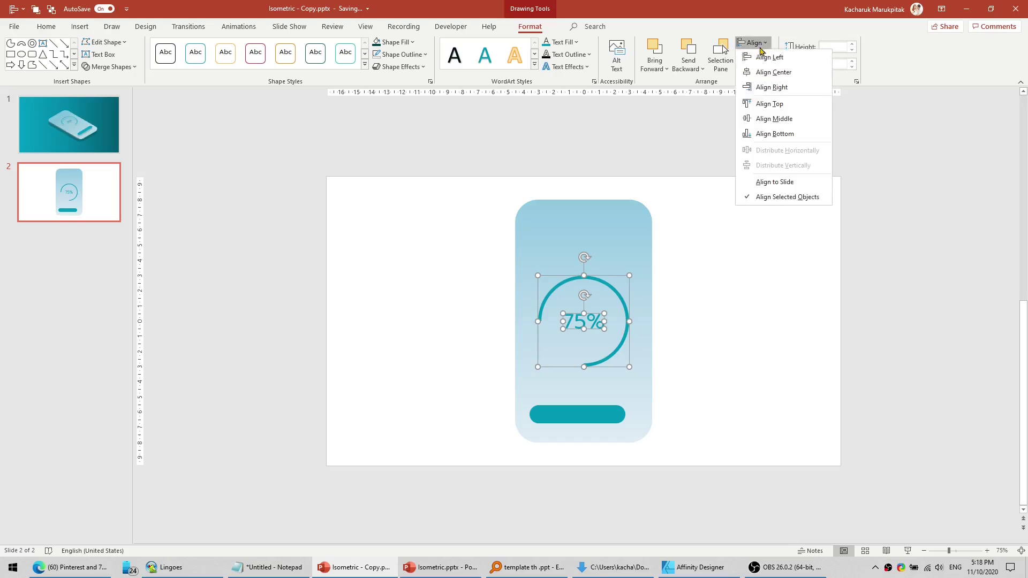
left_click(764, 75)
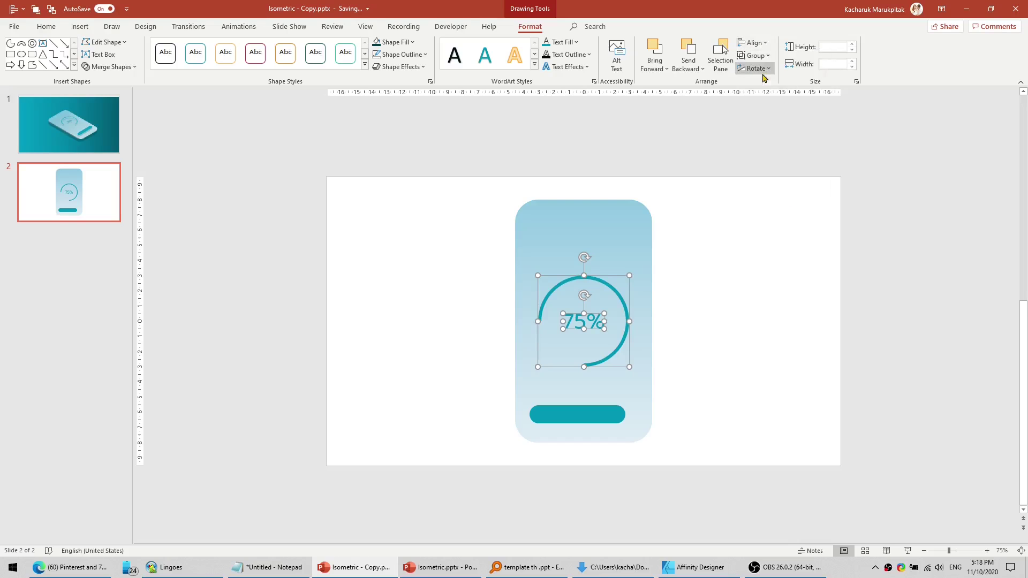
left_click(750, 211)
left_click_drag(734, 254, 444, 391)
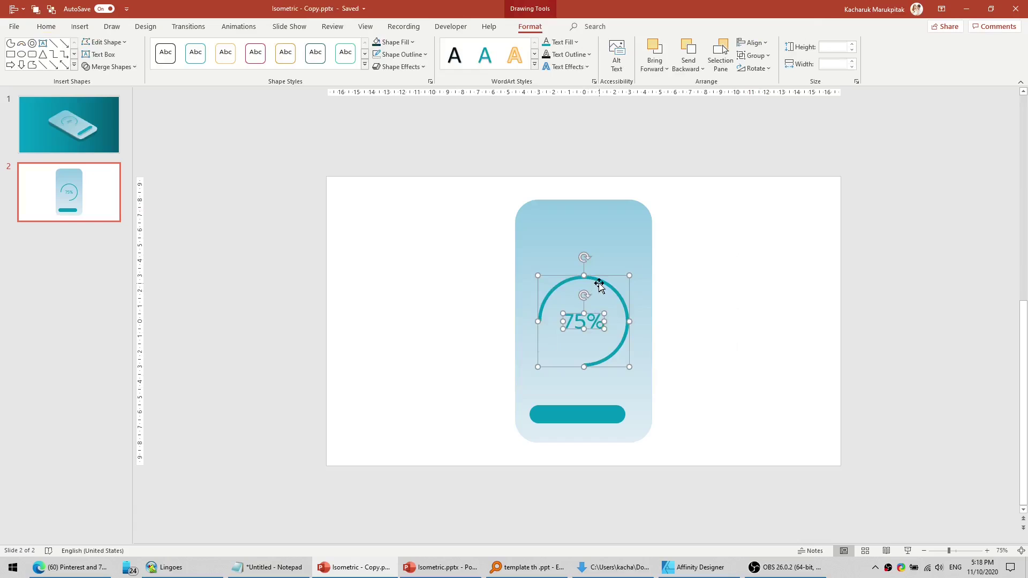
left_click_drag(600, 285, 601, 259)
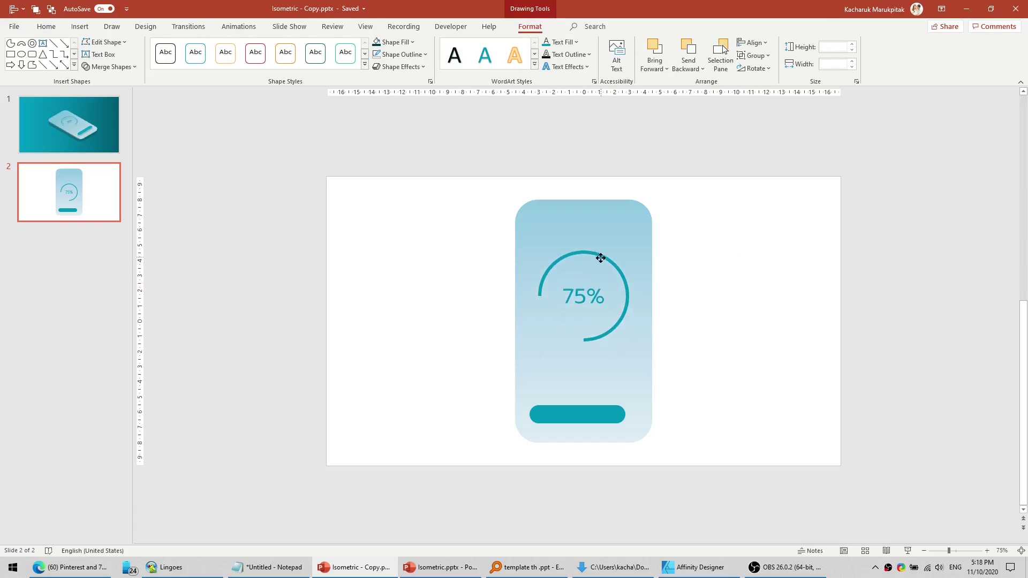
left_click(695, 410)
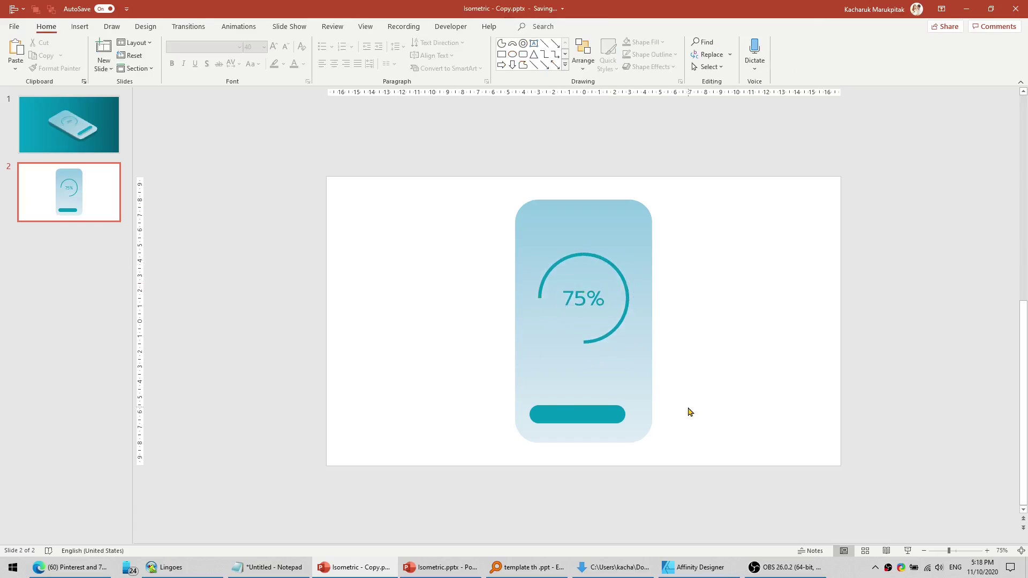
Step: Centre the teal button horizontally on the slide and nudge it slightly lower
left_click(606, 414)
left_click(752, 42)
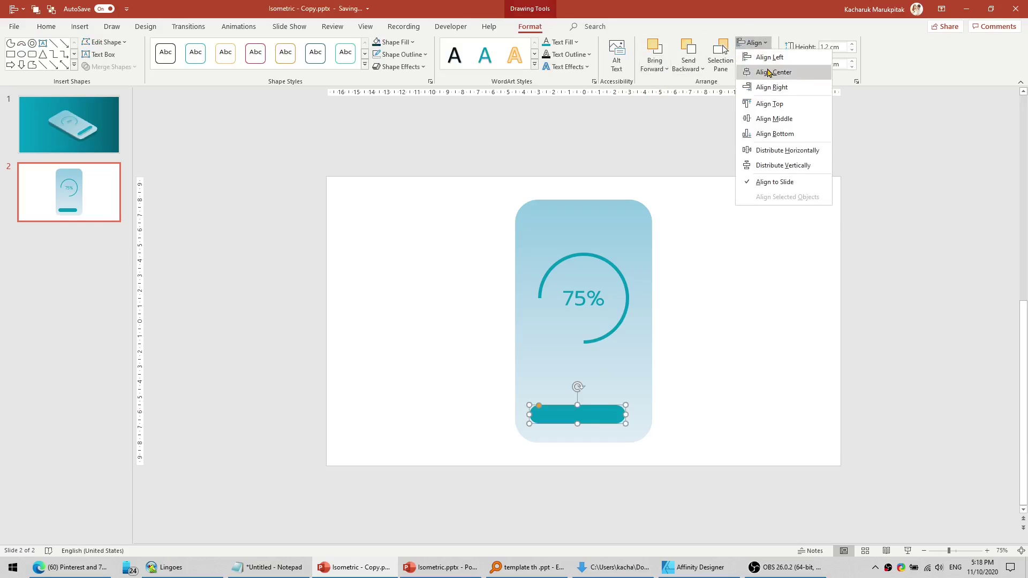
left_click(769, 72)
left_click(692, 425)
left_click(614, 418)
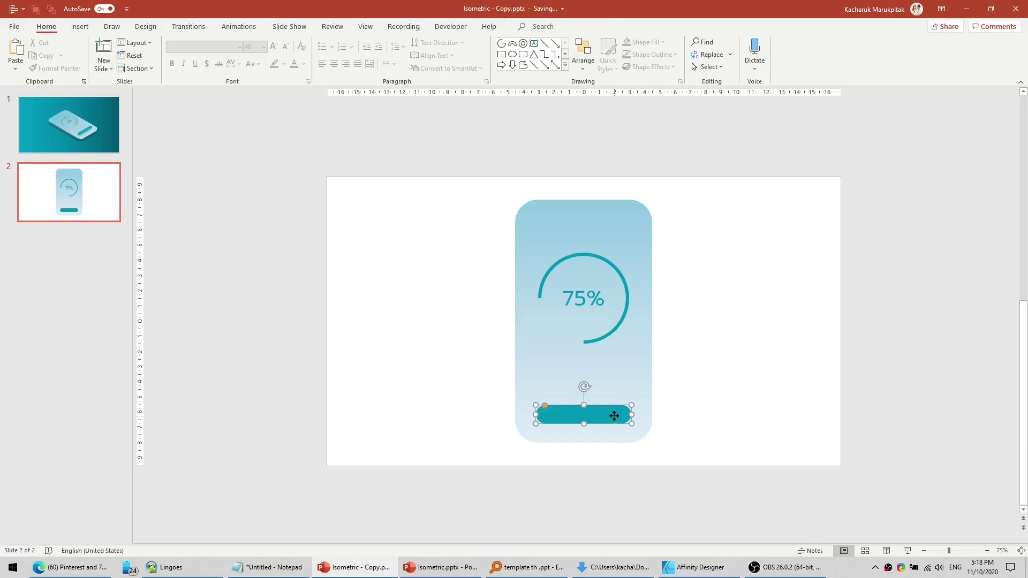
left_click_drag(614, 417, 613, 422)
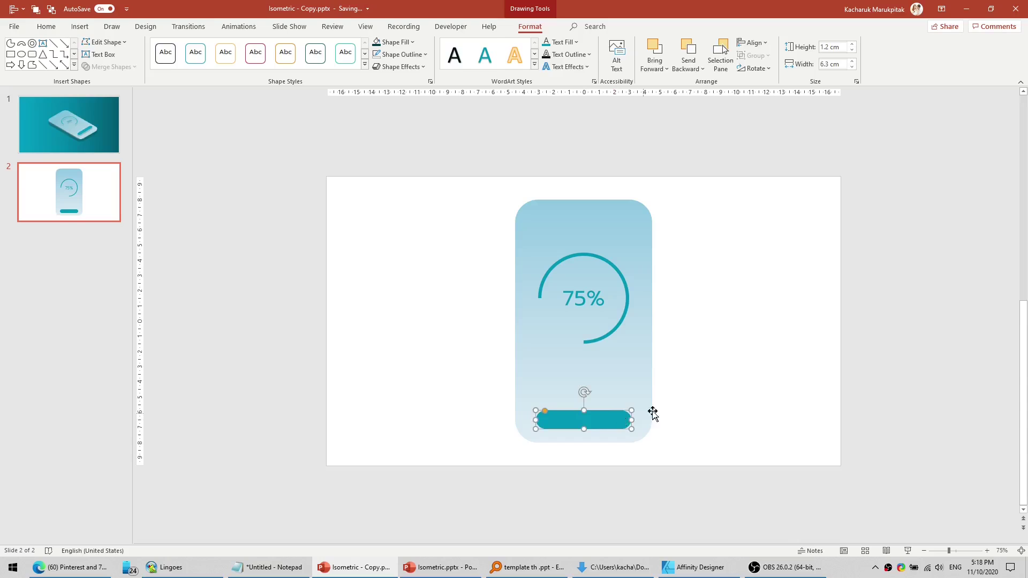
left_click(748, 381)
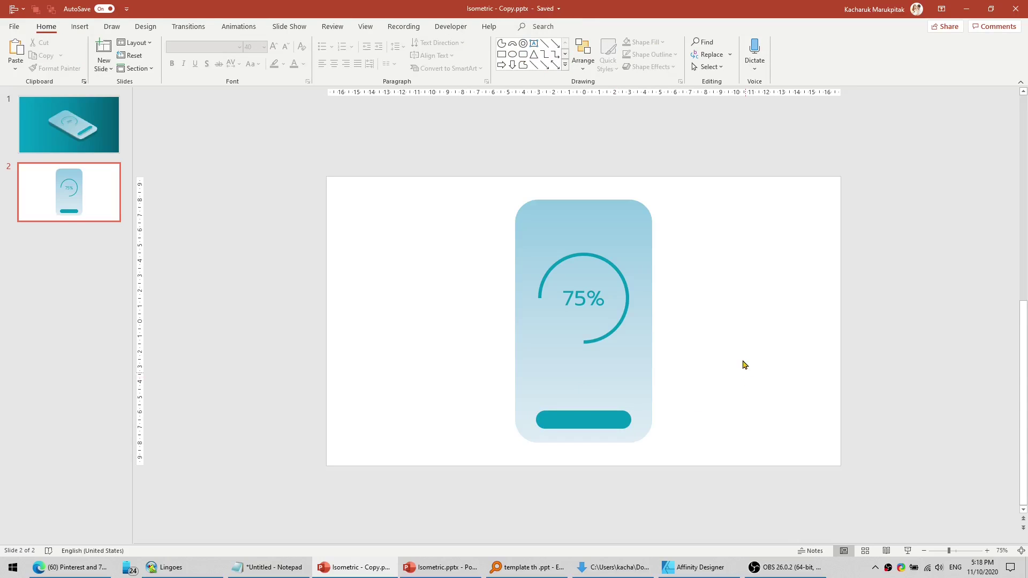
left_click(583, 56)
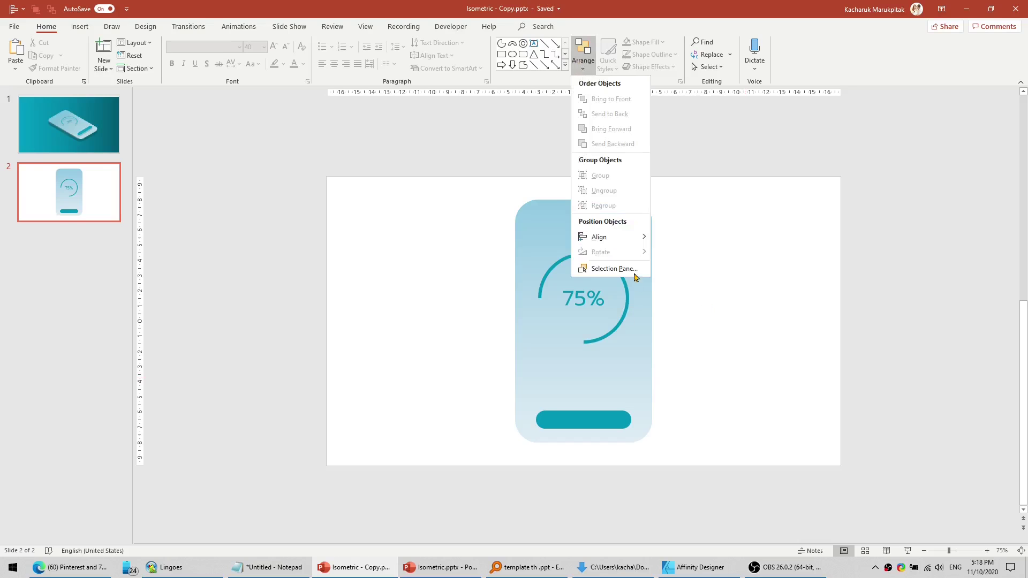
Step: In the Selection Pane, rename the phone shape 'screen' and the arc 'chart'
left_click(635, 270)
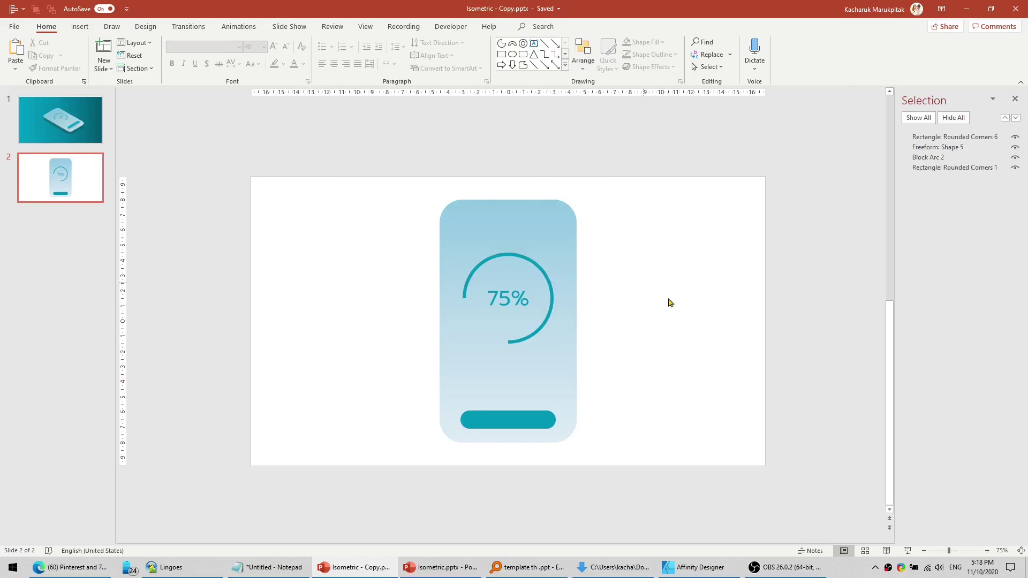
left_click(517, 215)
left_click(945, 168)
double_click(945, 168)
left_click(945, 168)
type("scr")
key("Return")
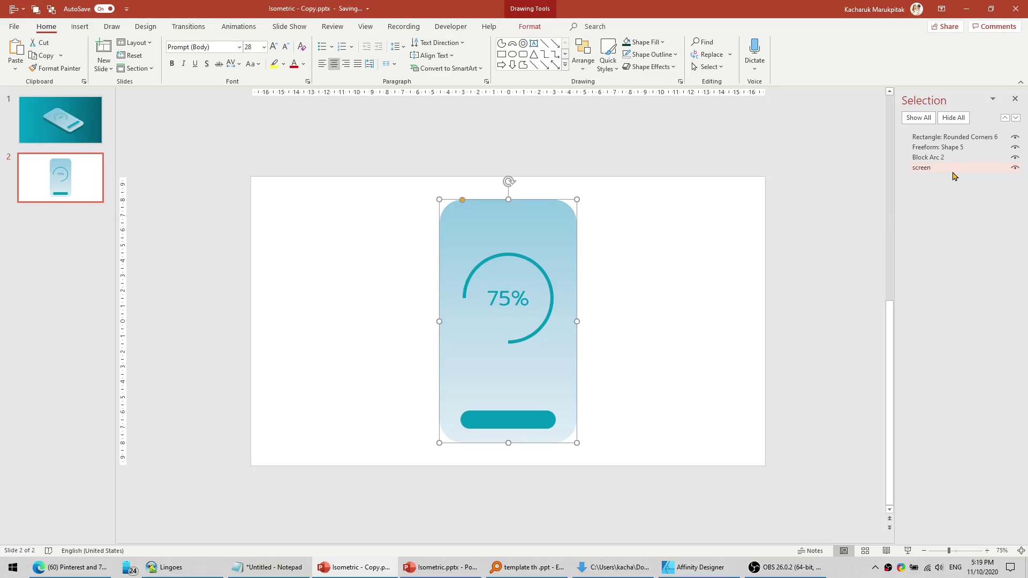
left_click(953, 159)
double_click(953, 159)
type("chart")
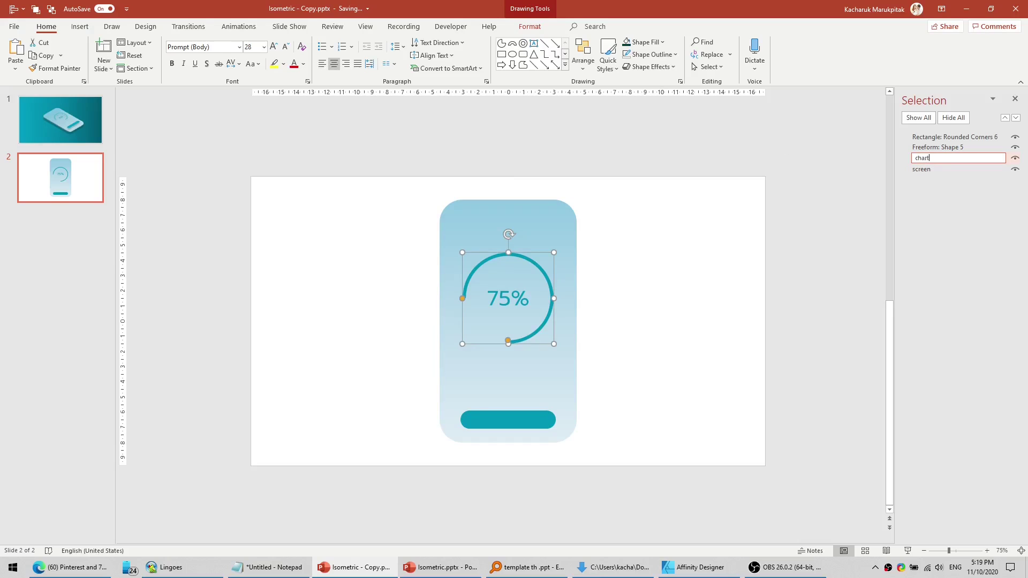
key("Return")
Step: Rename the 75% text object 'number' and the teal bar 'button'
left_click(943, 148)
left_click(943, 147)
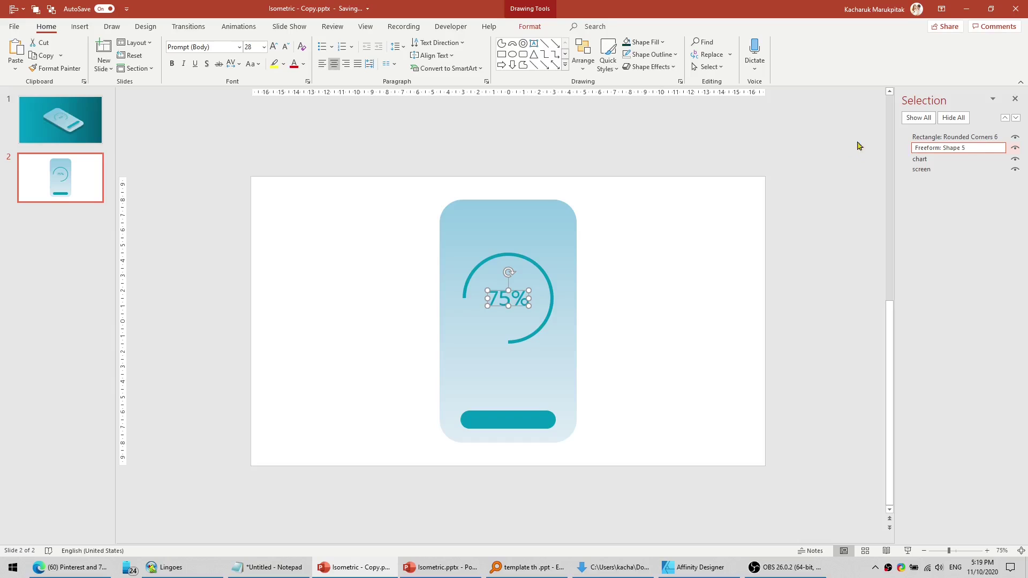
left_click_drag(991, 146, 874, 145)
type("numbe")
type("r")
key("Return")
left_click(937, 137)
left_click(941, 137)
key("ctrl+a")
type("b")
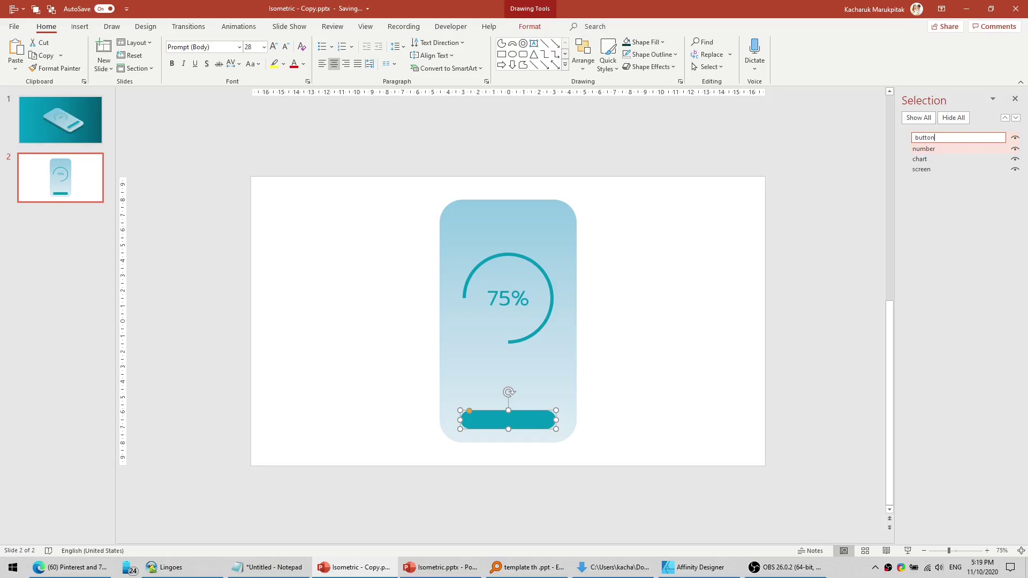
key("Return")
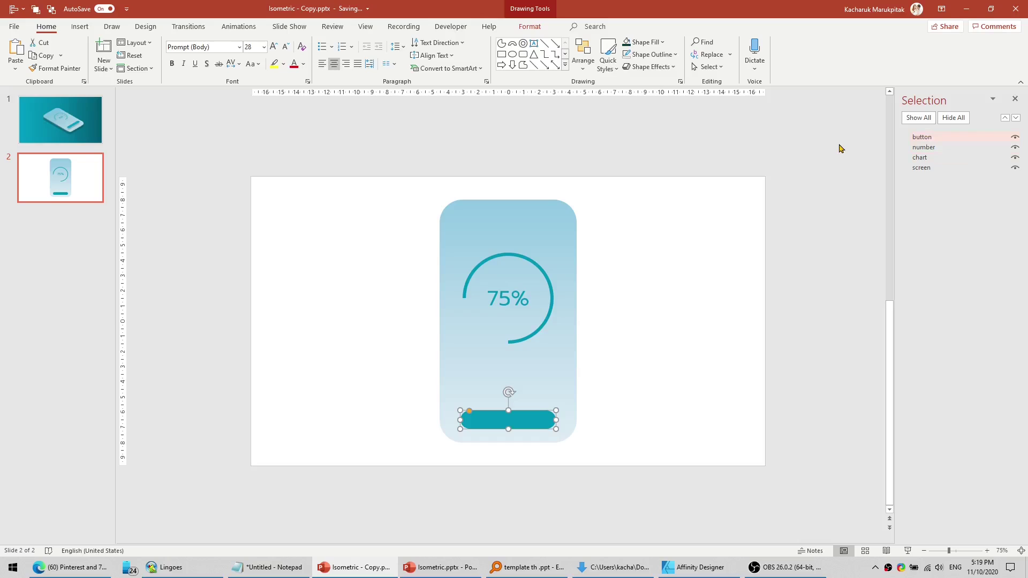
left_click(840, 148)
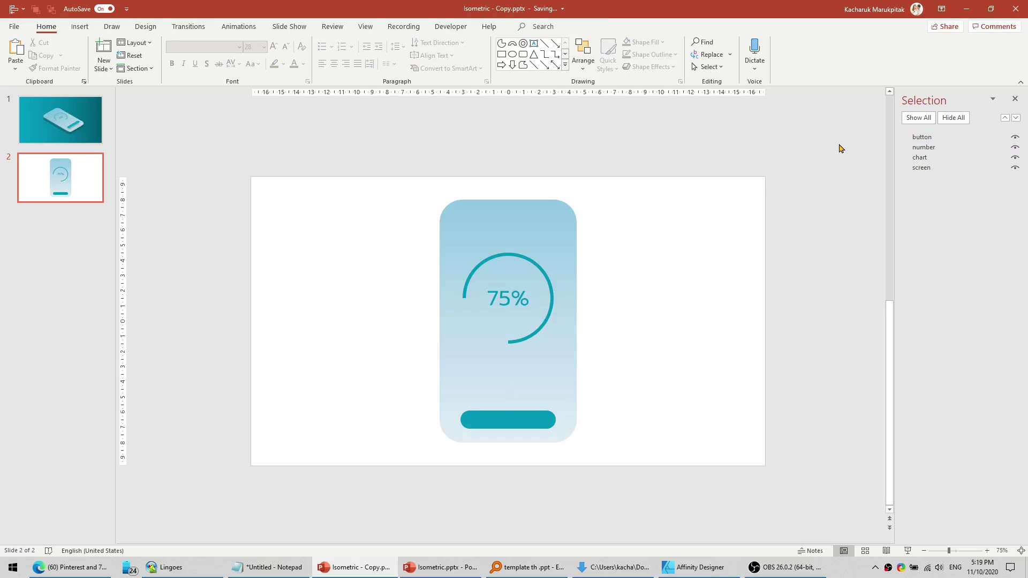
Step: Duplicate the four phone shapes to the right and fill the copy dark teal
left_click_drag(729, 149, 351, 533)
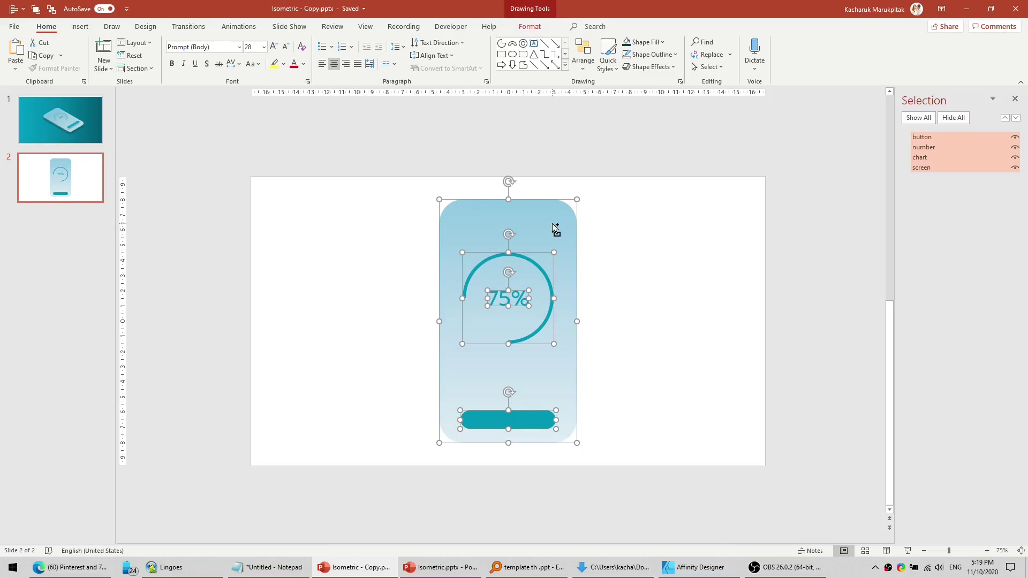
left_click_drag(512, 209, 676, 224)
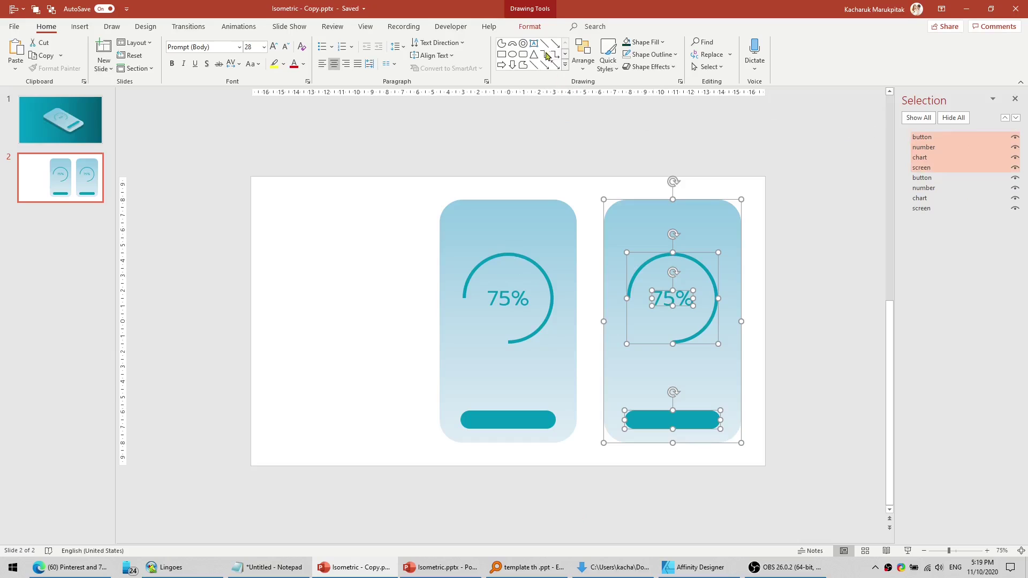
left_click(654, 42)
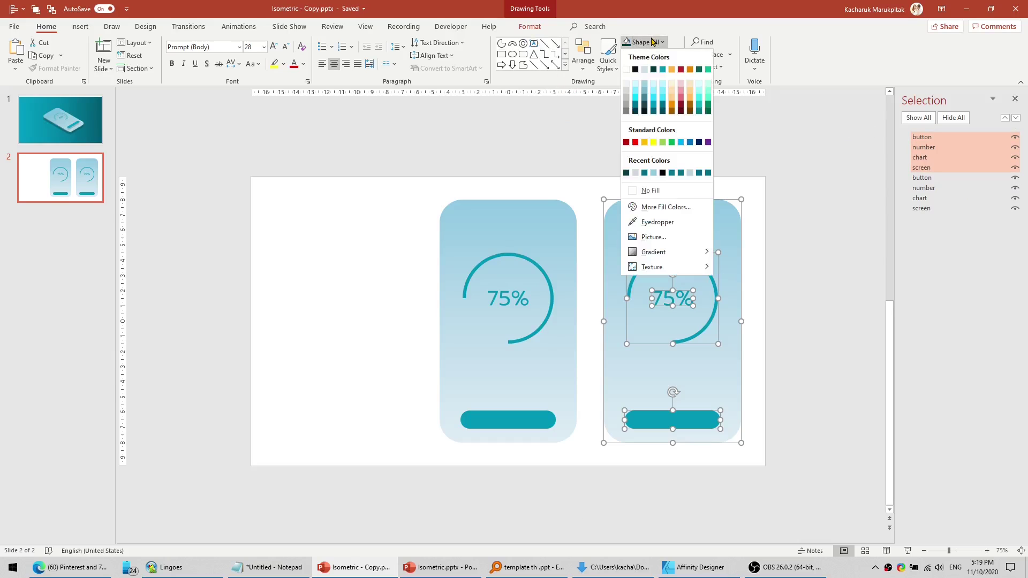
left_click(635, 113)
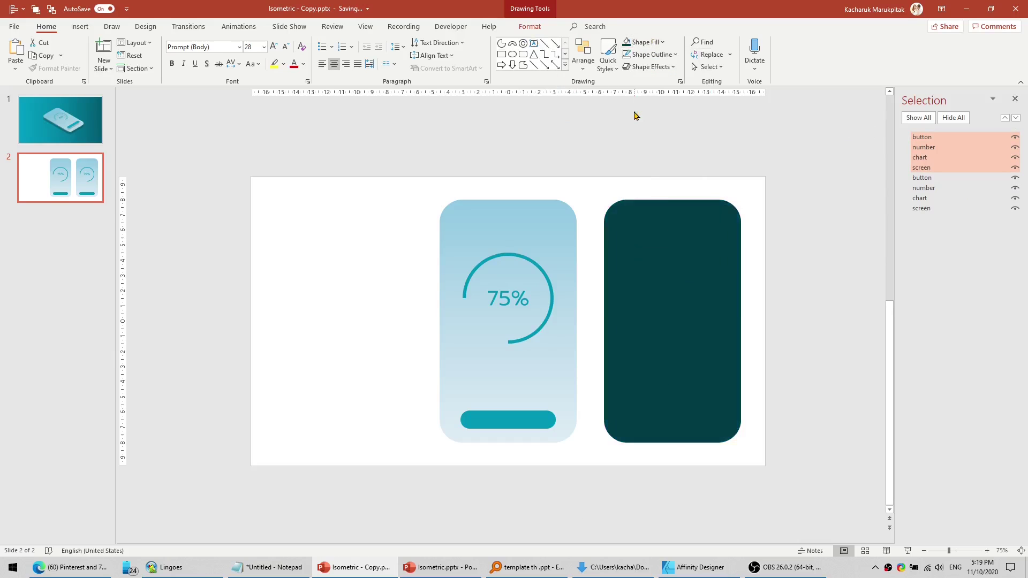
Step: Make the copy's dark teal fill 75% transparent
left_click(657, 48)
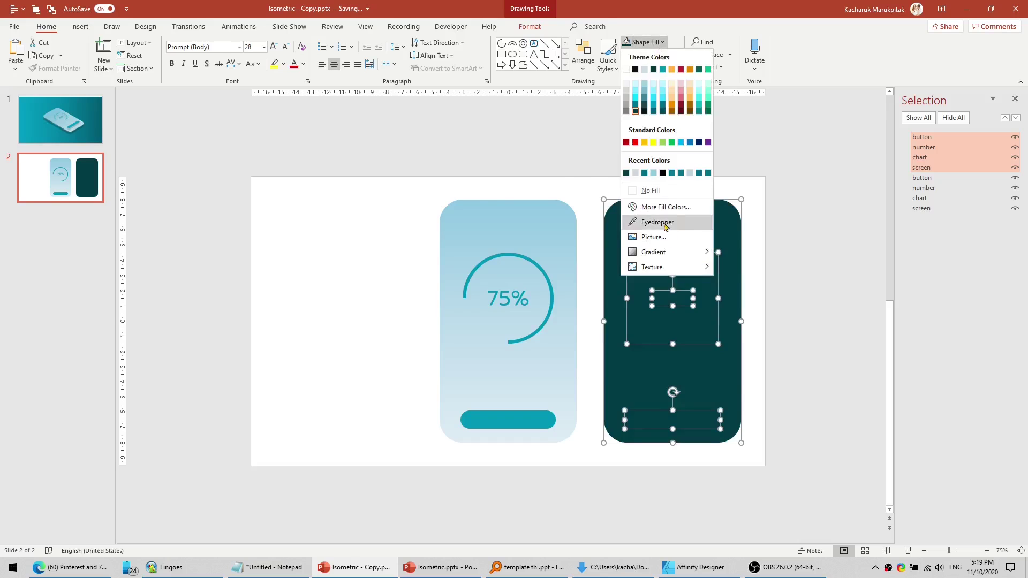
left_click(664, 220)
left_click(528, 368)
type("75")
key("Return")
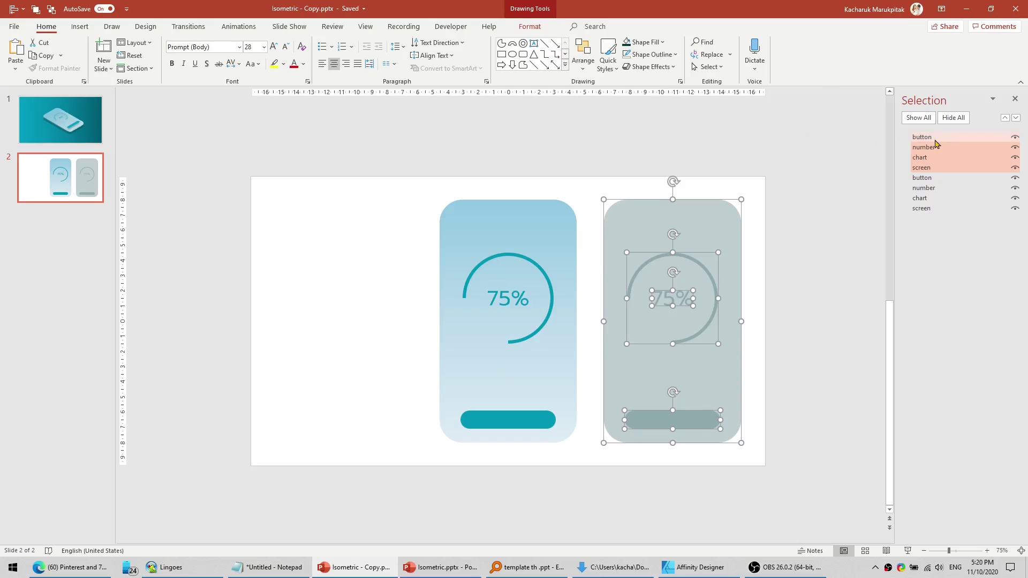
Step: Rename the copy's button and number to button_shadow and number_shadow
left_click(870, 156)
left_click(935, 137)
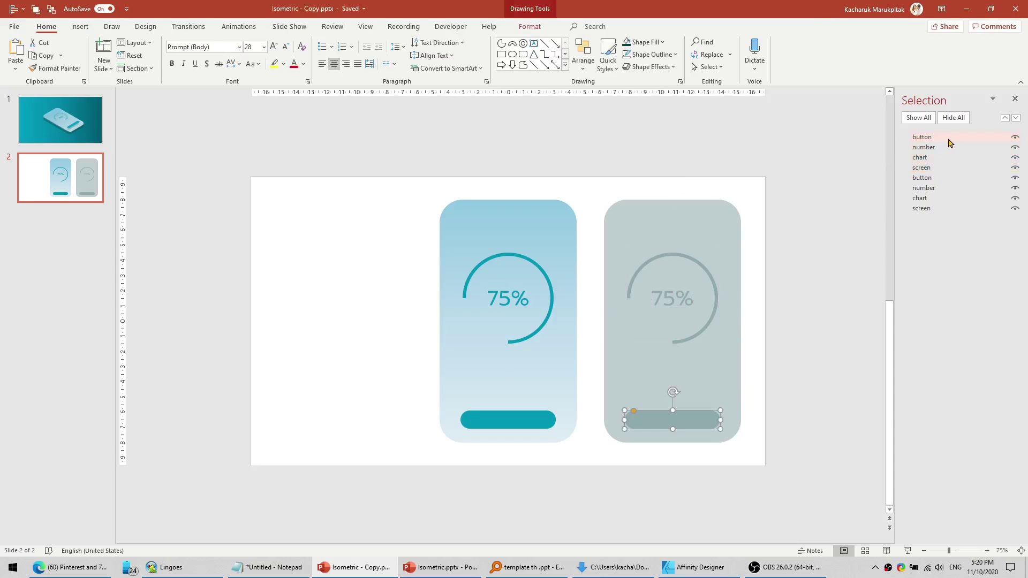
left_click(938, 138)
type("_shadow")
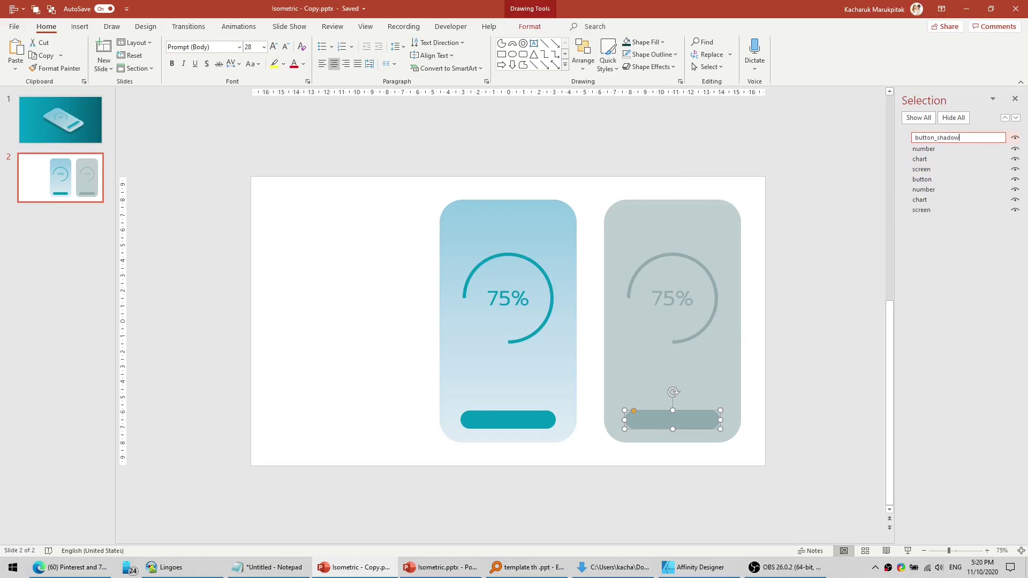
key("Return")
left_click(942, 147)
left_click(942, 146)
type("_shadow")
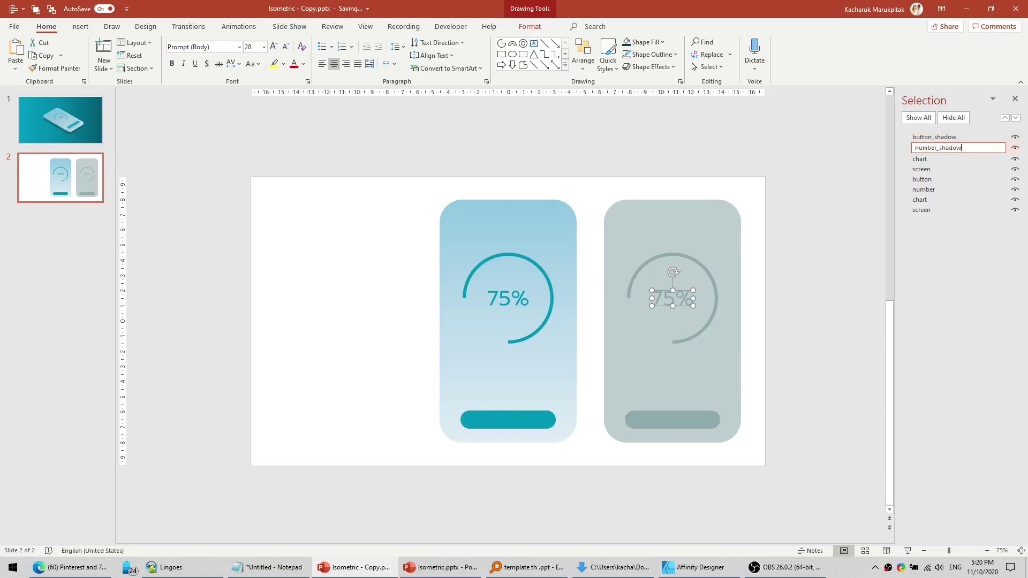
key("Return")
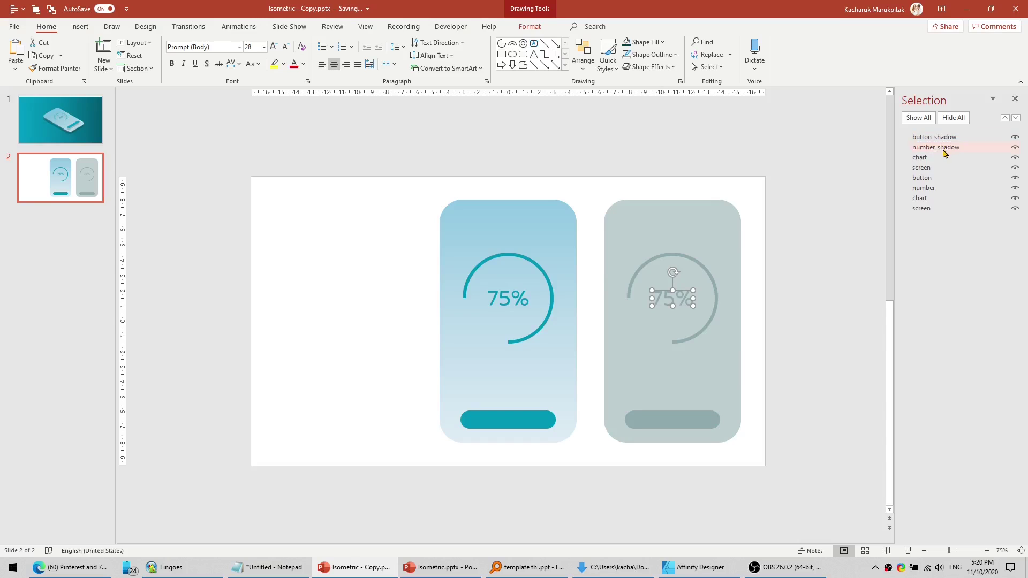
Step: Rename the copy's chart and screen to chart_shadow and screen_shadow
left_click(943, 157)
left_click(951, 157)
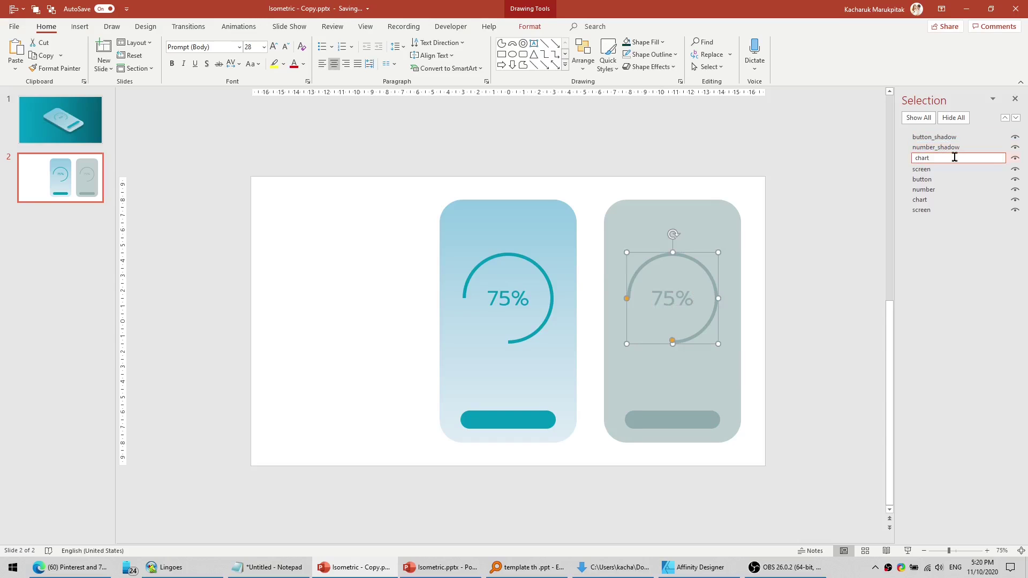
type("_shadow")
key("Return")
left_click(948, 168)
left_click(949, 168)
type("_shadow")
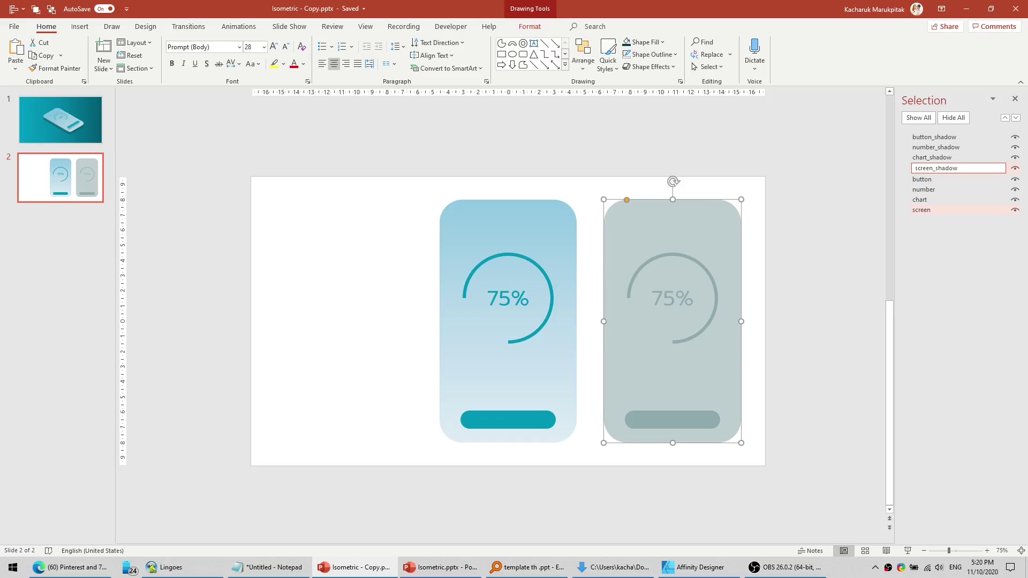
key("Return")
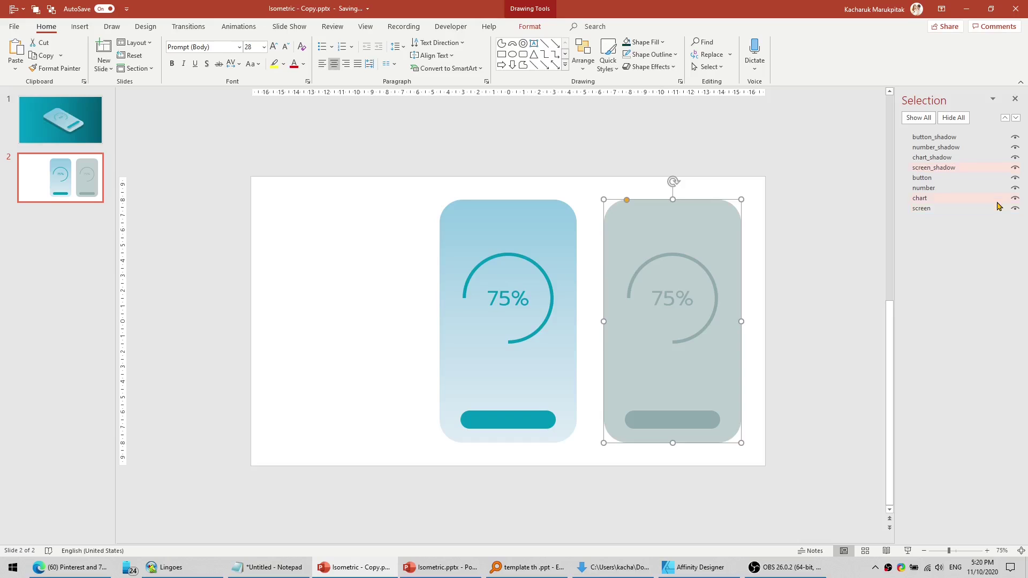
Step: Layer screen_shadow, chart_shadow and button_shadow directly behind their matching original shapes
left_click(958, 170)
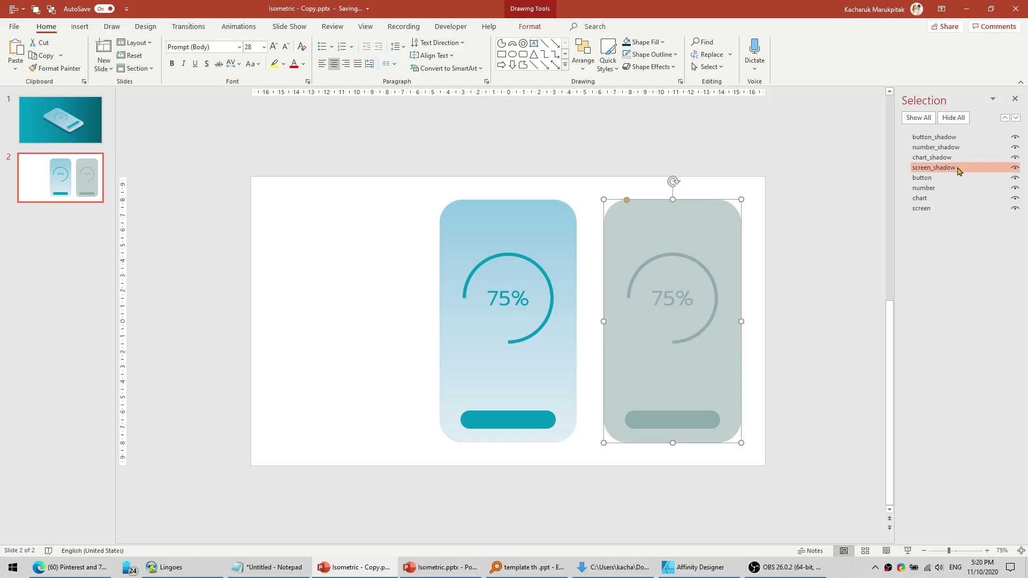
left_click_drag(958, 170, 957, 211)
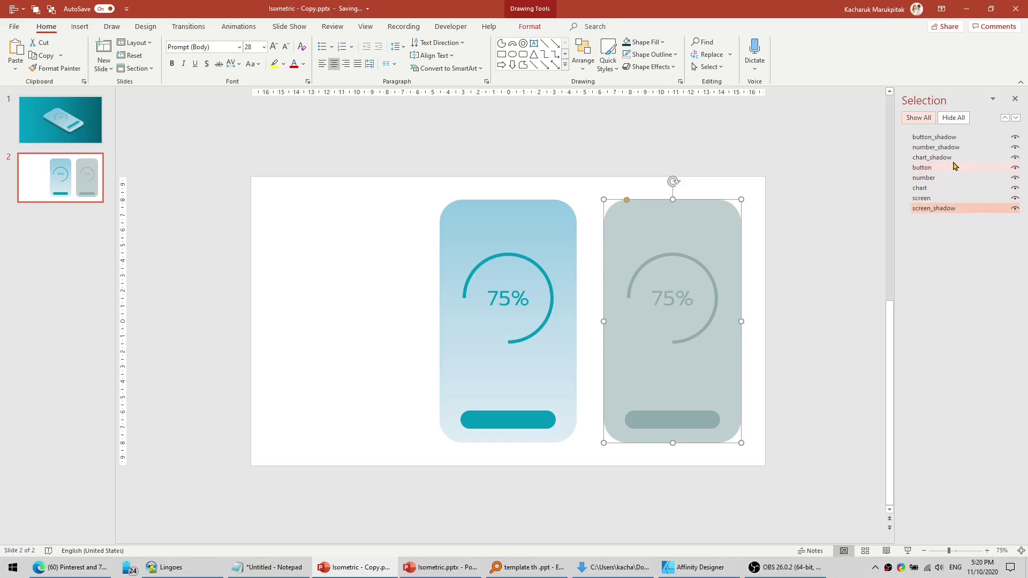
mouse_move(954, 161)
left_mouse_down()
mouse_move(954, 194)
mouse_move(952, 177)
left_mouse_up()
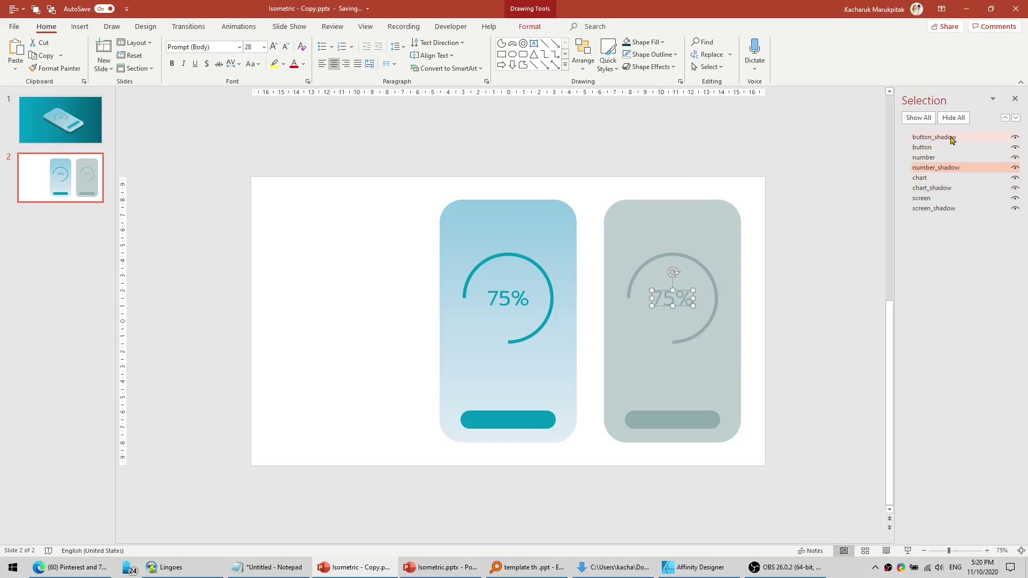
left_click(952, 139)
mouse_move(952, 140)
left_mouse_down()
mouse_move(951, 162)
mouse_move(941, 144)
left_mouse_up()
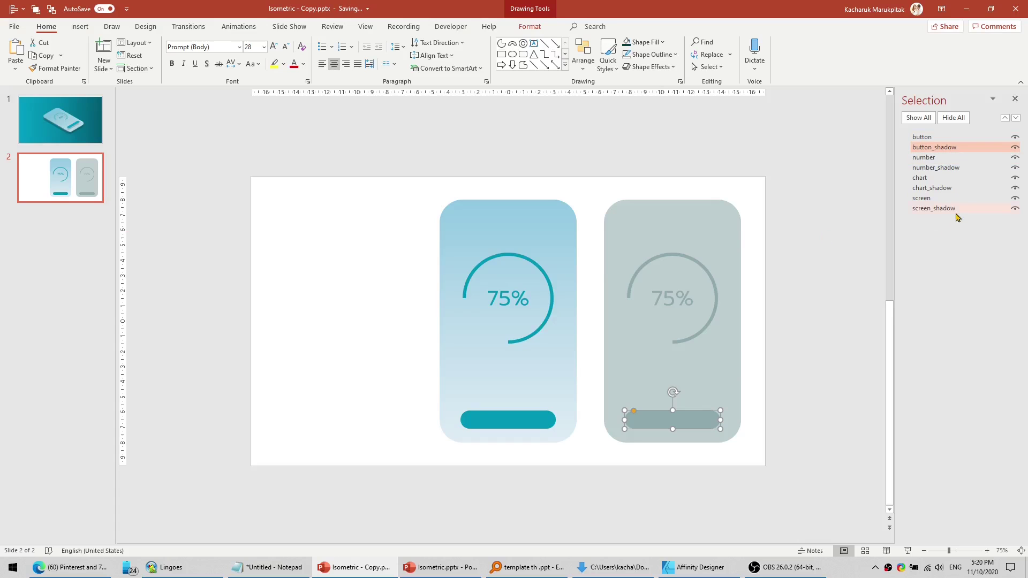
Step: Centre the shadow copy horizontally on the slide with Align to Slide, then select everything
left_click(777, 176)
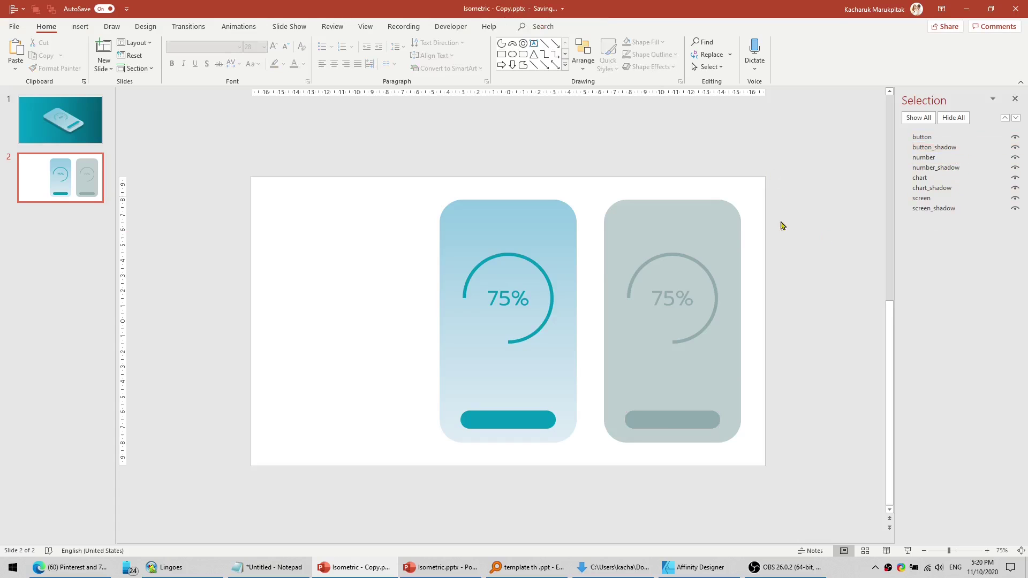
left_click_drag(797, 141, 578, 508)
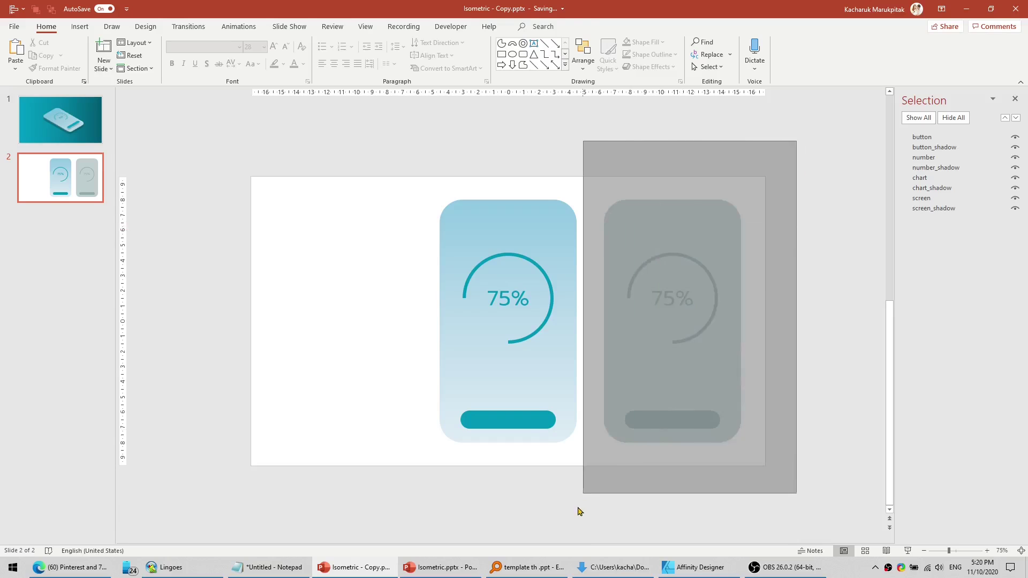
left_click(529, 26)
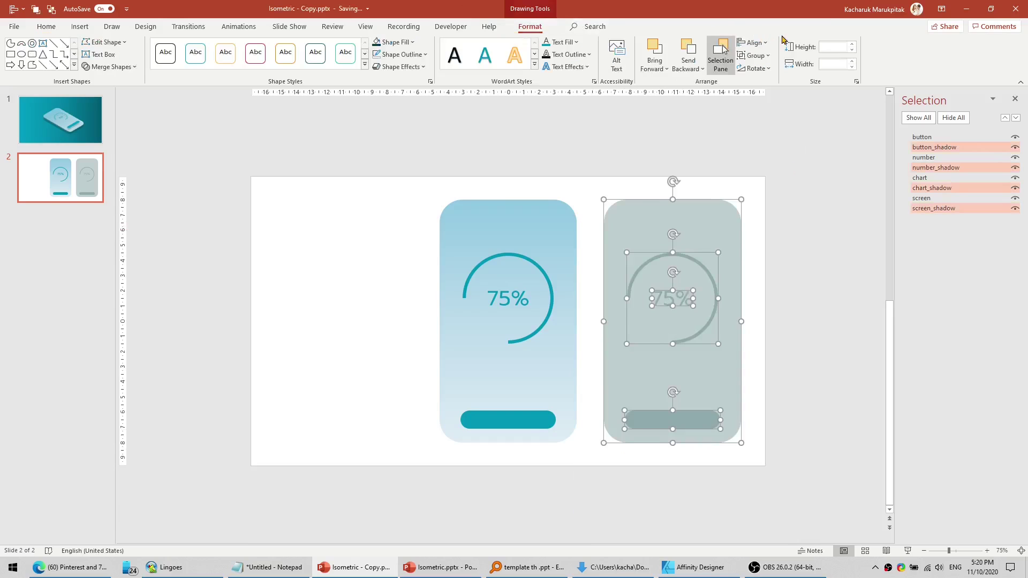
left_click(753, 42)
left_click(792, 183)
left_click(753, 45)
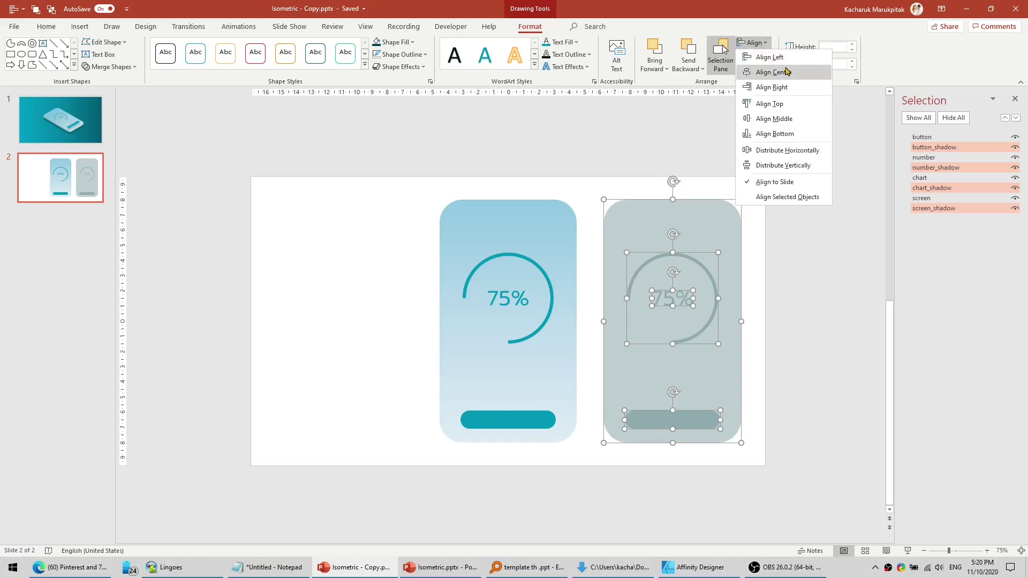
left_click(774, 72)
left_click(764, 263)
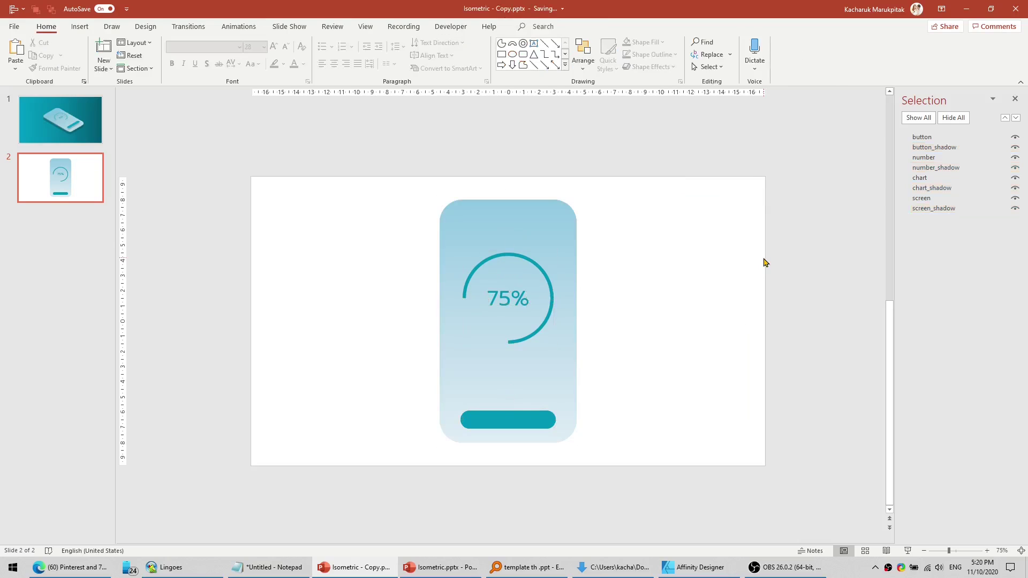
key("ctrl+a")
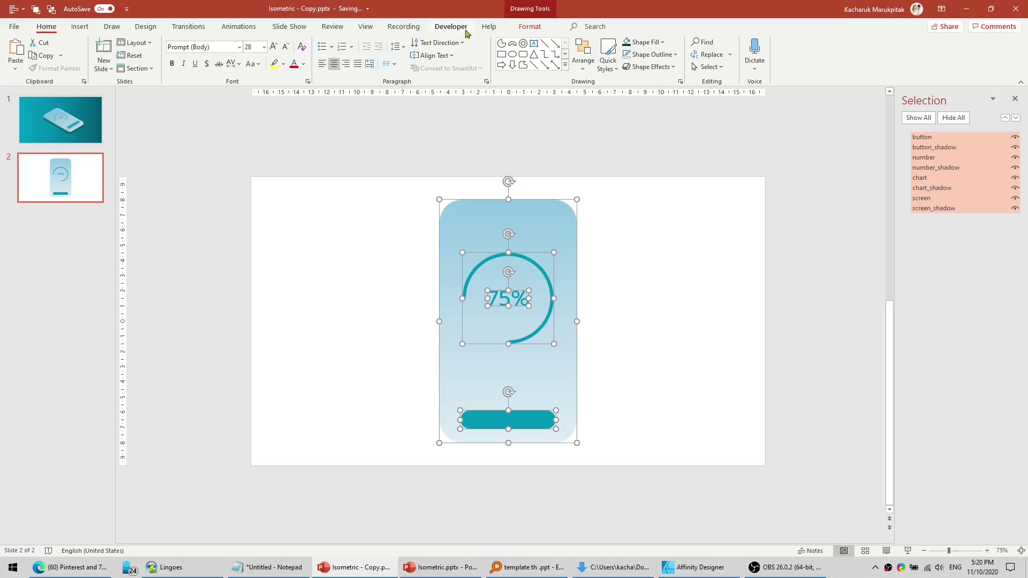
Step: Apply the Isometric: Top Up 3-D rotation to all eight phone and shadow shapes
left_click(530, 27)
left_click(409, 65)
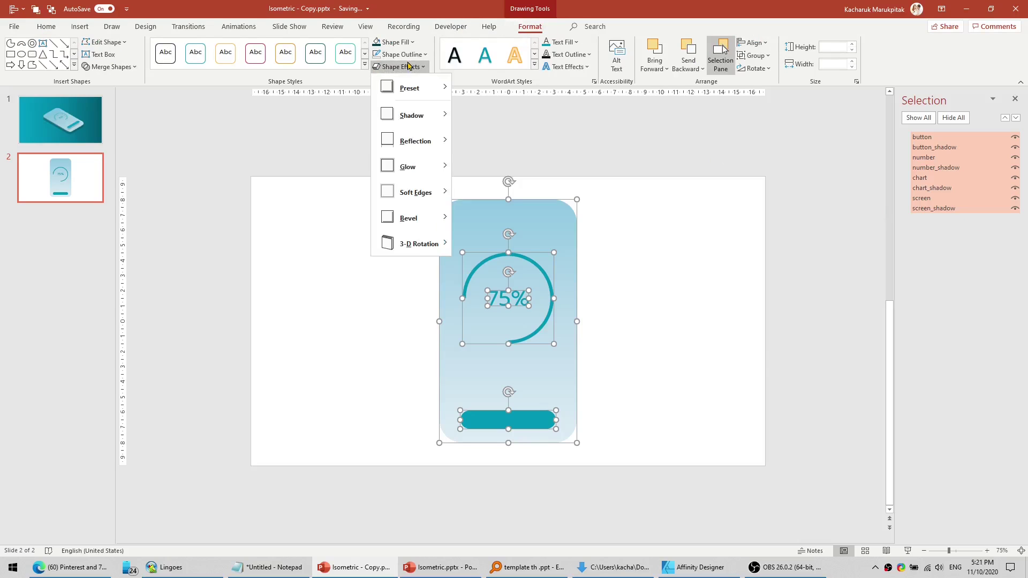
mouse_move(418, 243)
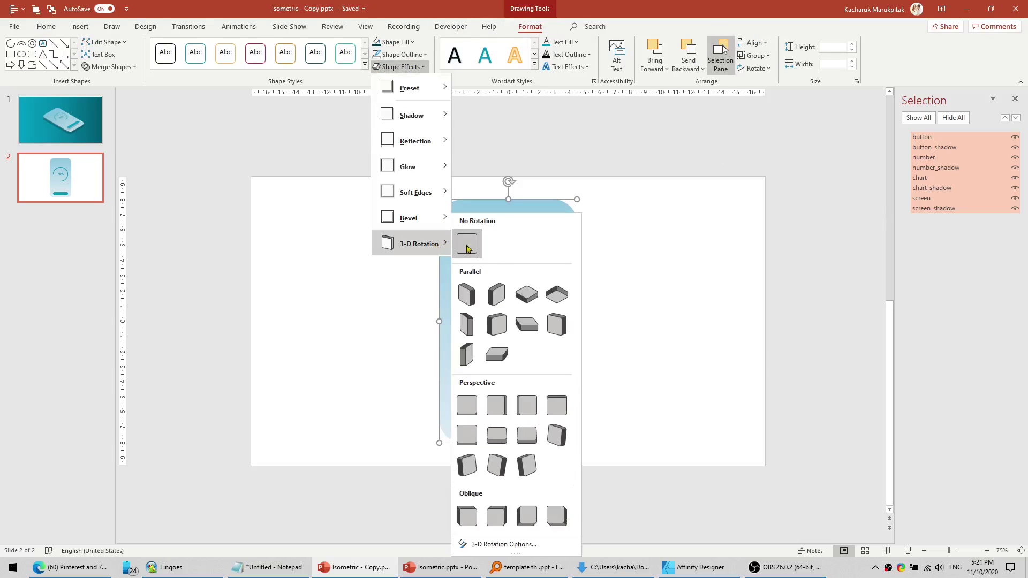
left_click(532, 303)
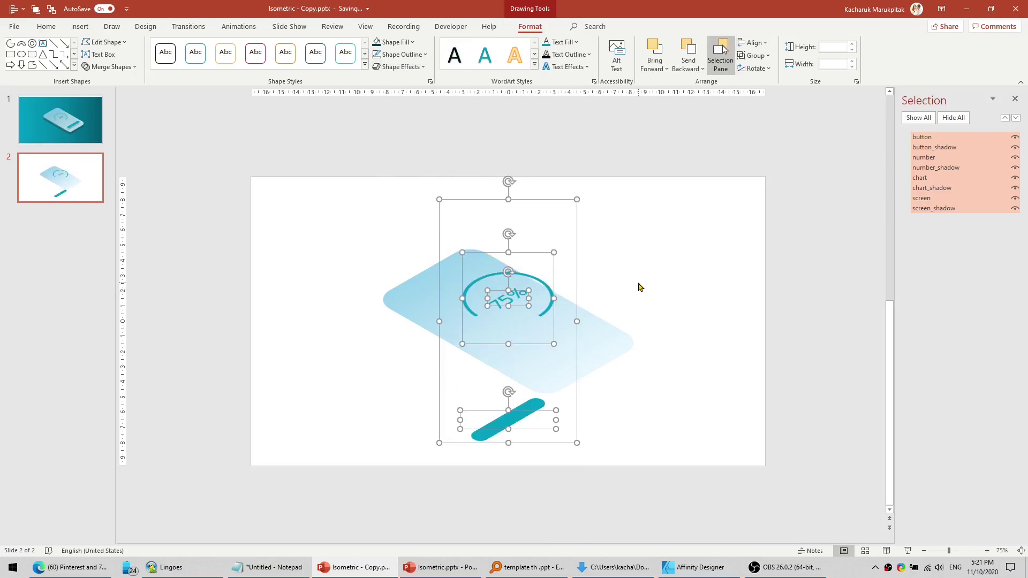
left_click(665, 315)
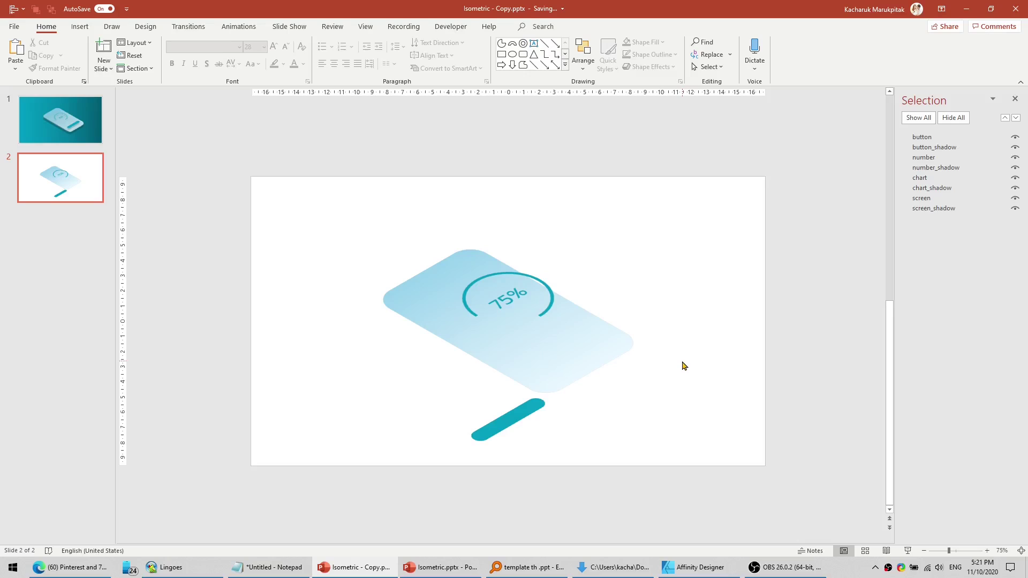
Step: Move the button and button_shadow onto the lower part of the tilted card
left_click(947, 146)
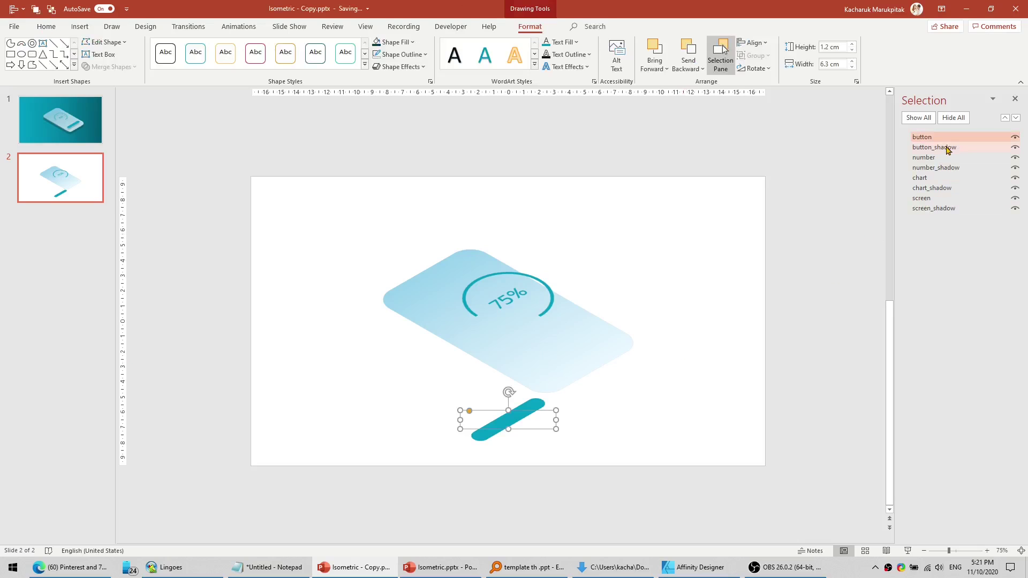
left_click(946, 139, "ctrl")
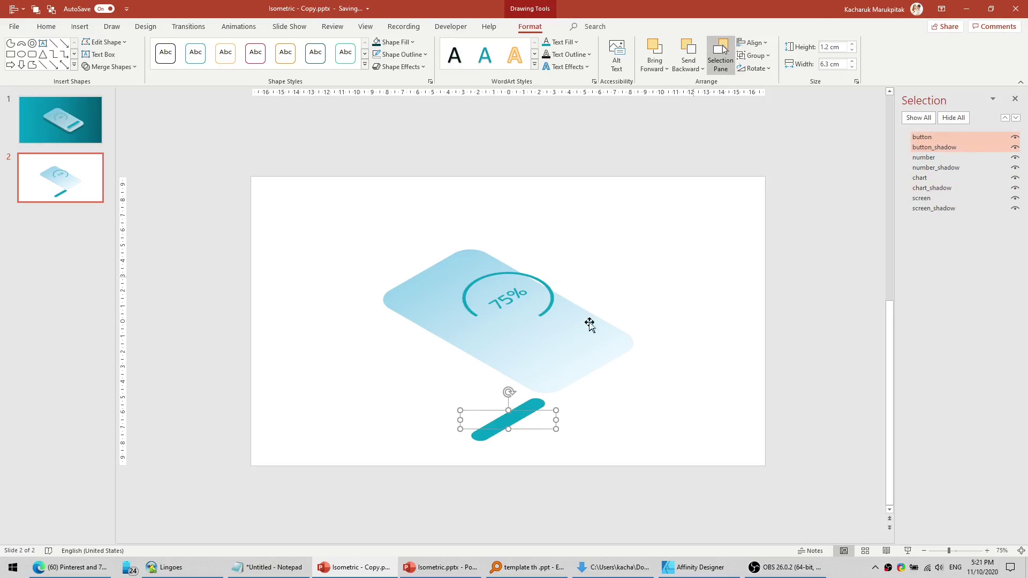
left_click_drag(521, 417, 587, 354)
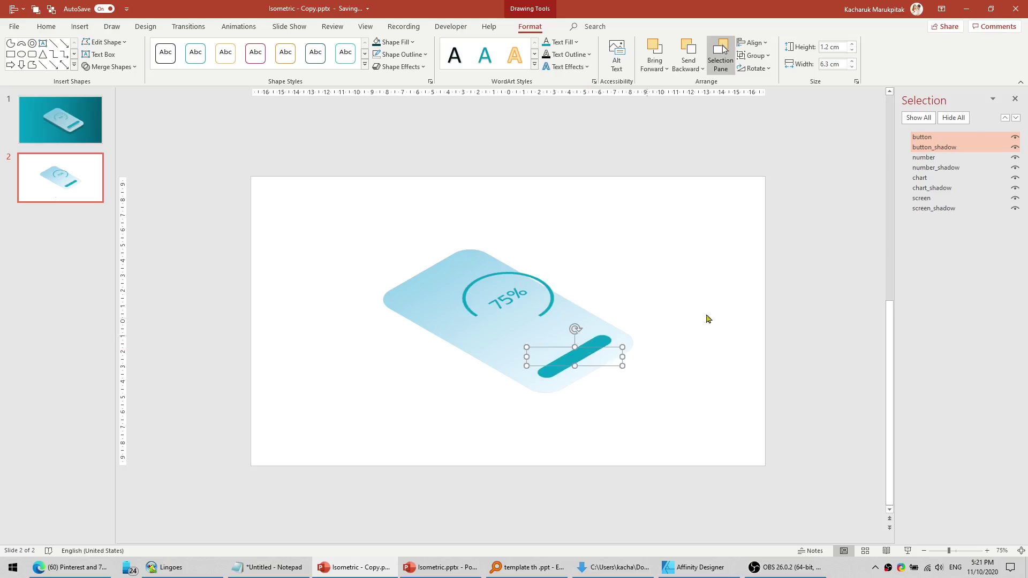
left_click(722, 245)
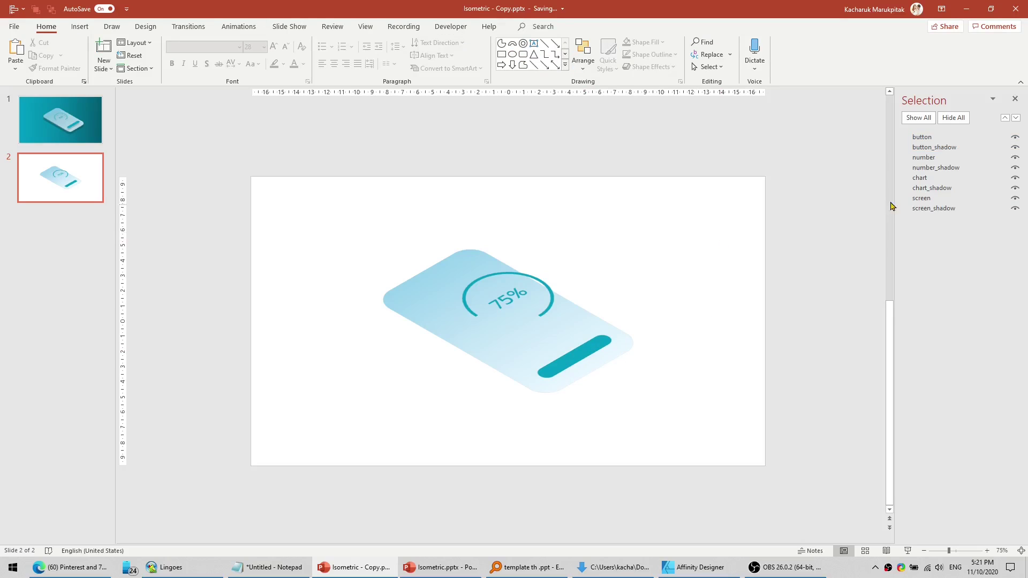
Step: Shift the ring, 75% number and their shadows slightly left on the card
left_click(969, 159)
left_click(968, 170, "ctrl")
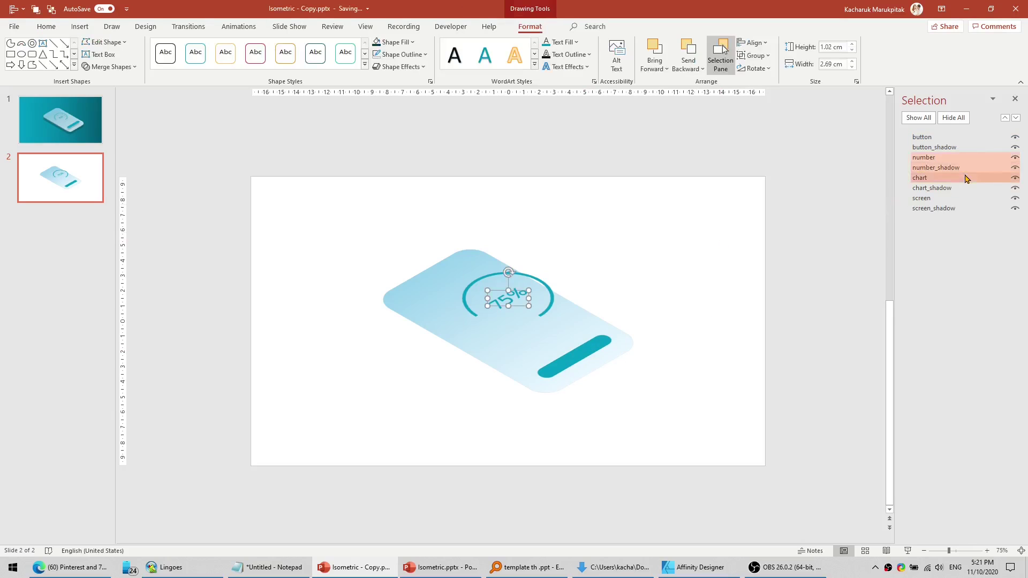
left_click(964, 177, "ctrl")
left_click(967, 189, "ctrl")
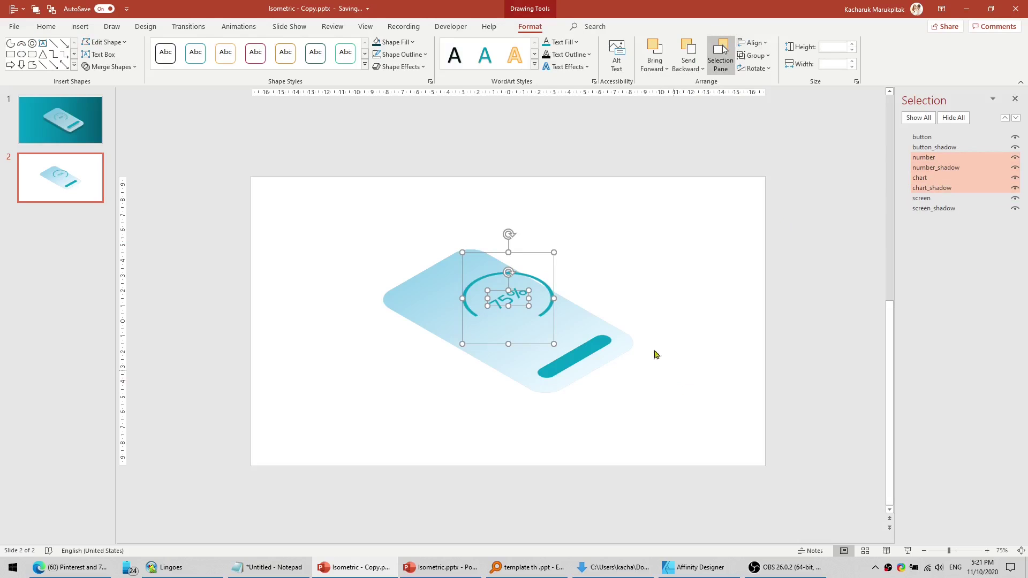
left_click(525, 281)
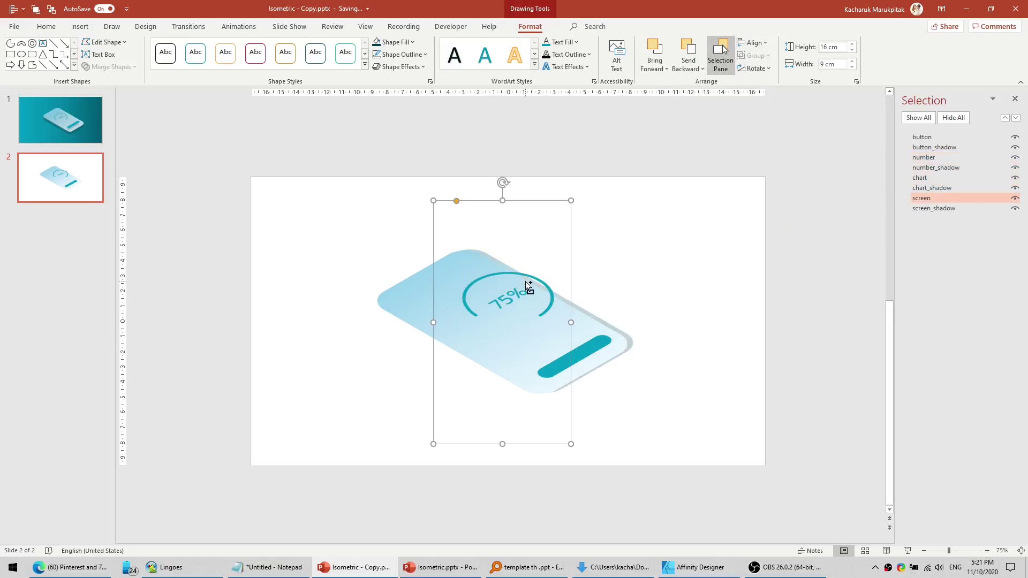
left_click(966, 188)
left_click(967, 178, "ctrl")
left_click(967, 168, "ctrl")
left_click(967, 158, "ctrl")
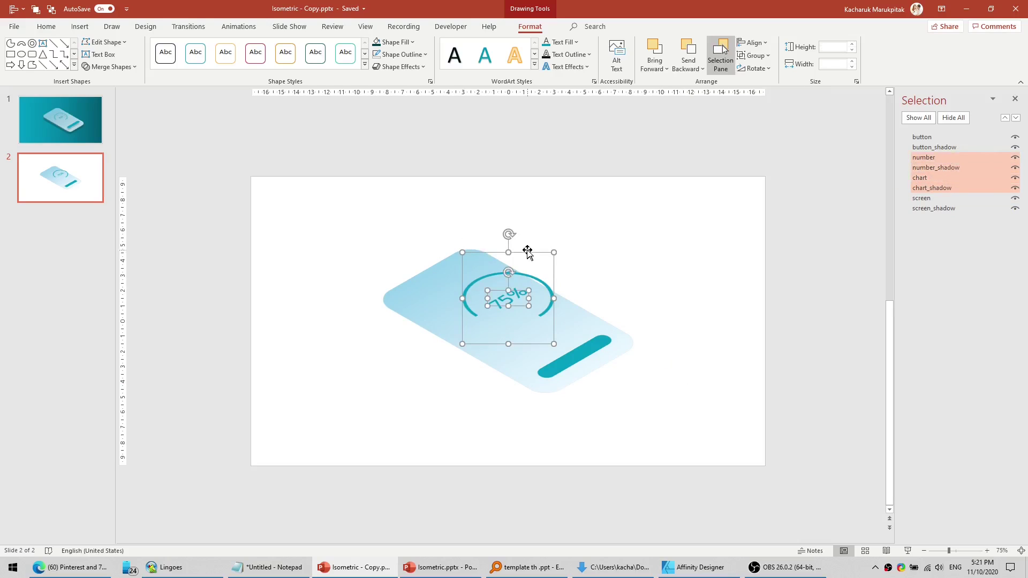
left_click_drag(527, 252, 511, 260)
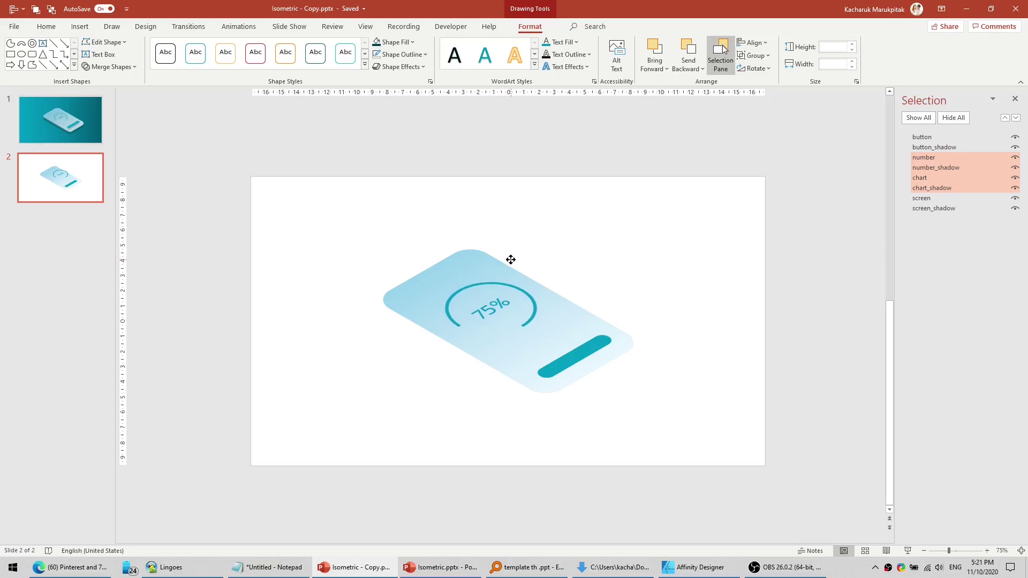
left_click_drag(511, 260, 510, 259)
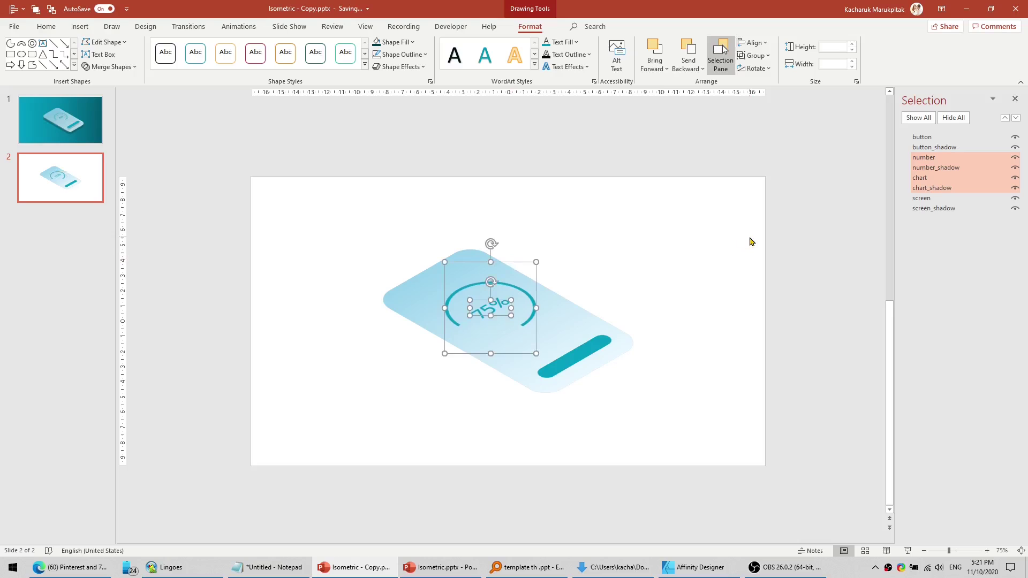
left_click(751, 242)
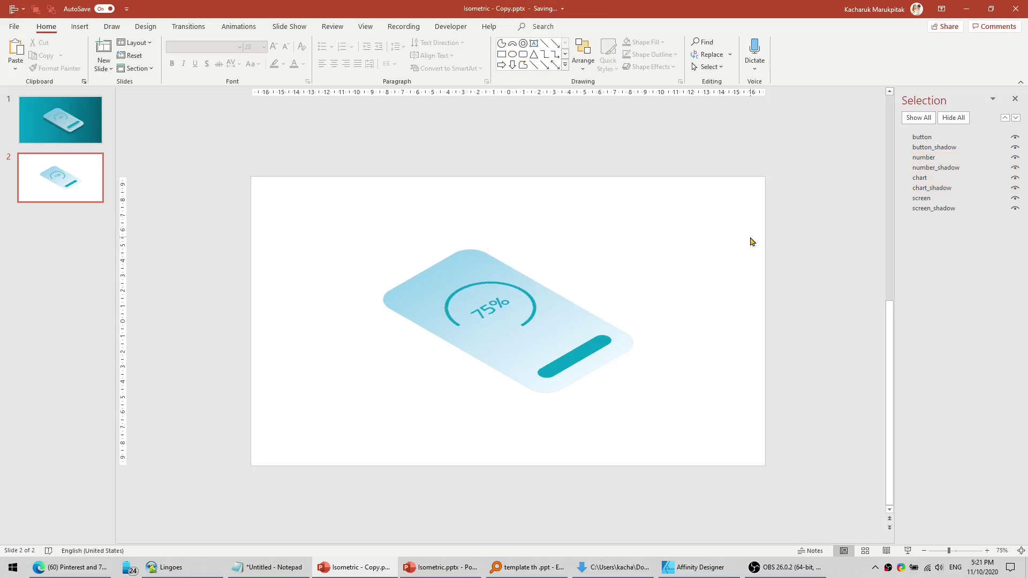
Step: Set screen_shadow's 3-D distance from ground to -40 pt
left_click(971, 214)
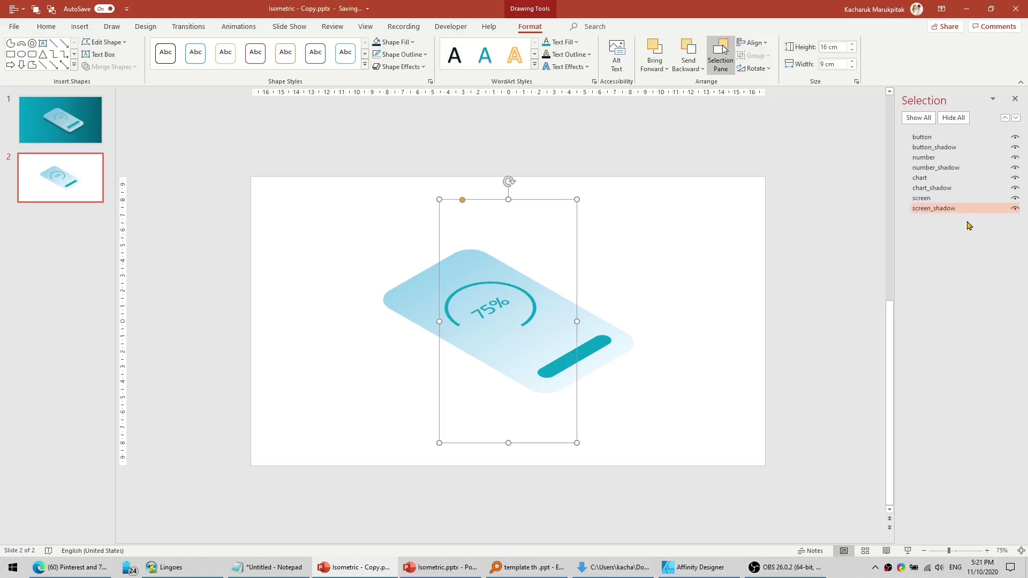
left_click(420, 69)
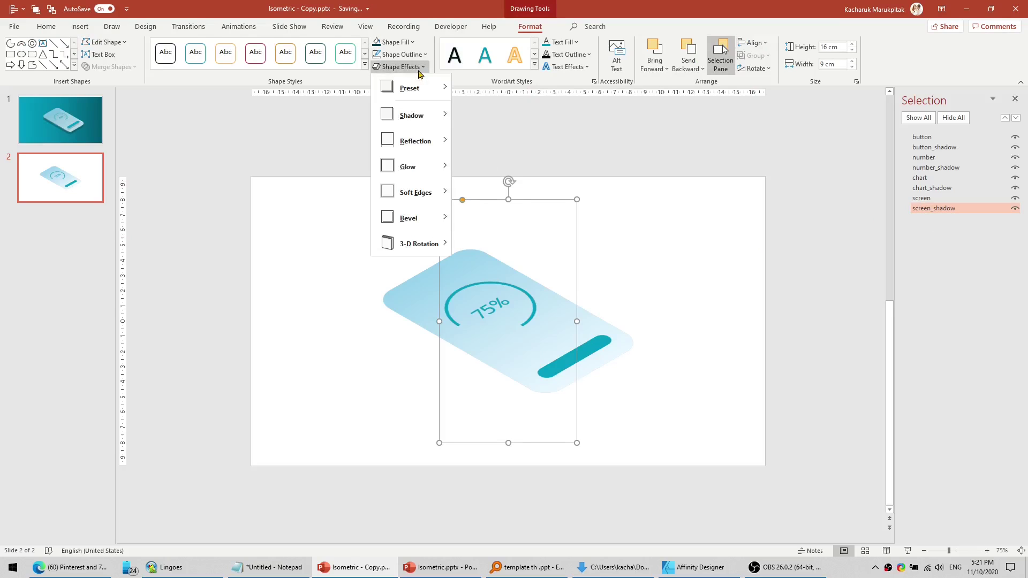
mouse_move(418, 243)
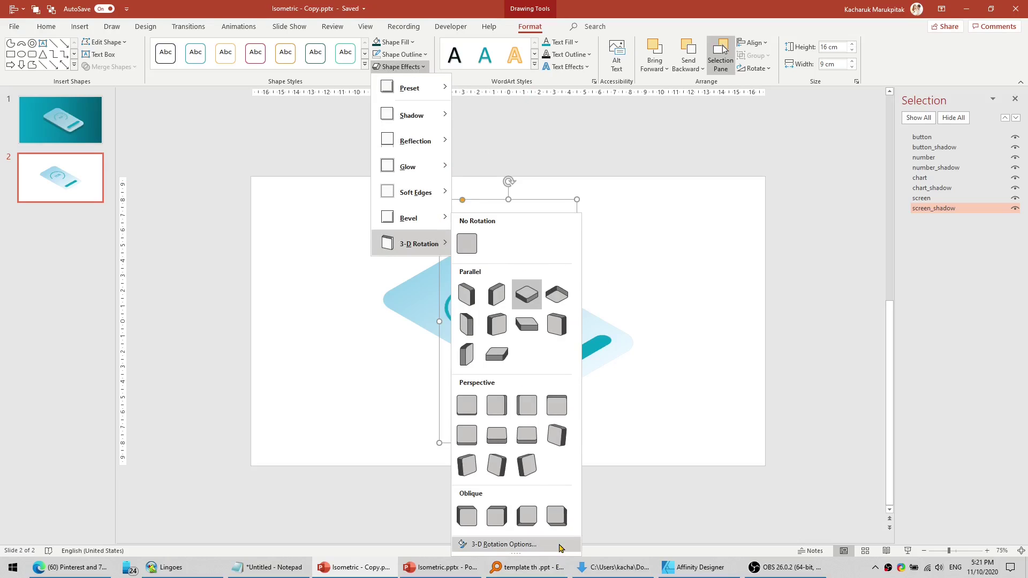
left_click(561, 547)
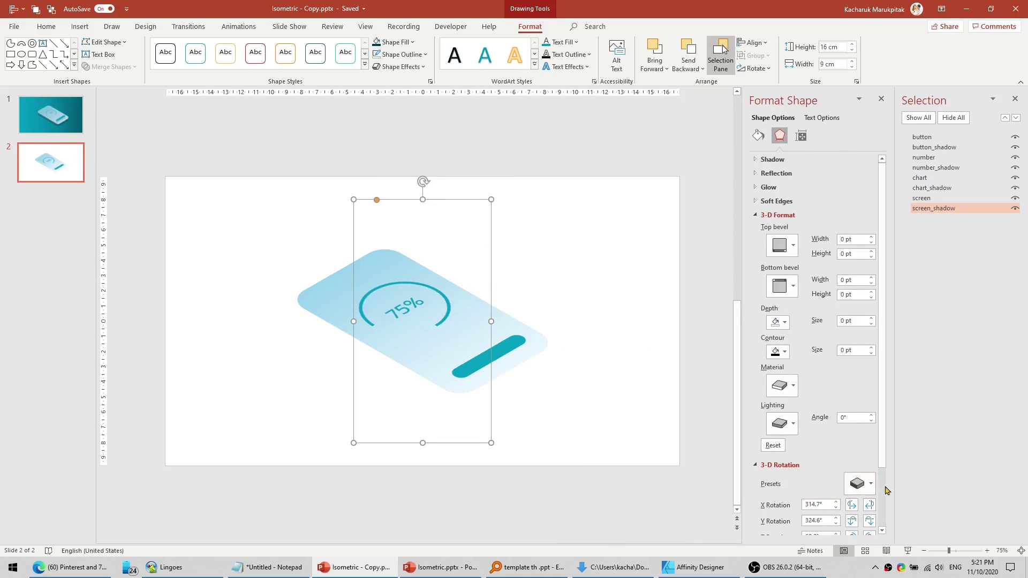
scroll(887, 490, "down", 3)
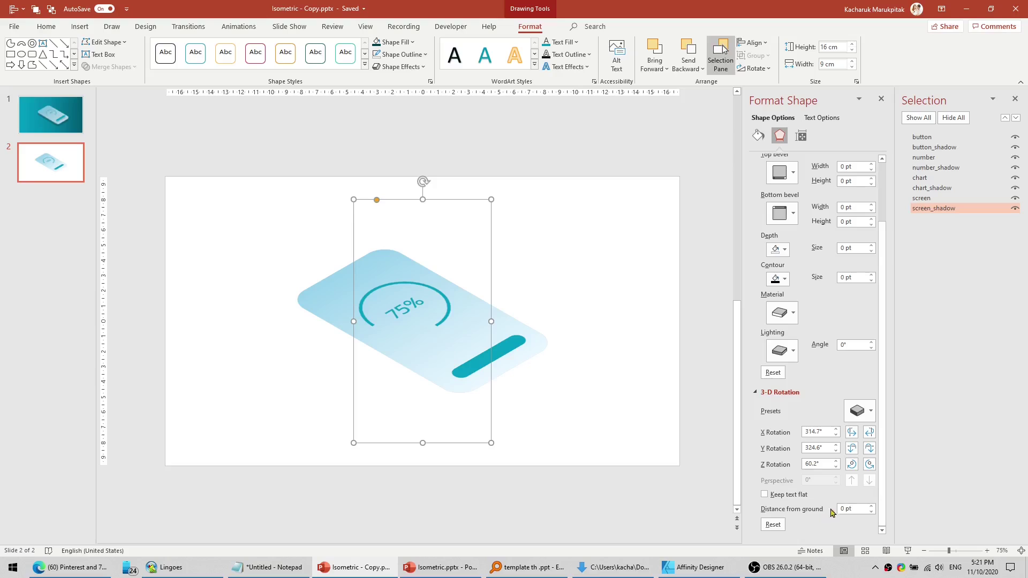
left_click(872, 513)
left_click(871, 512)
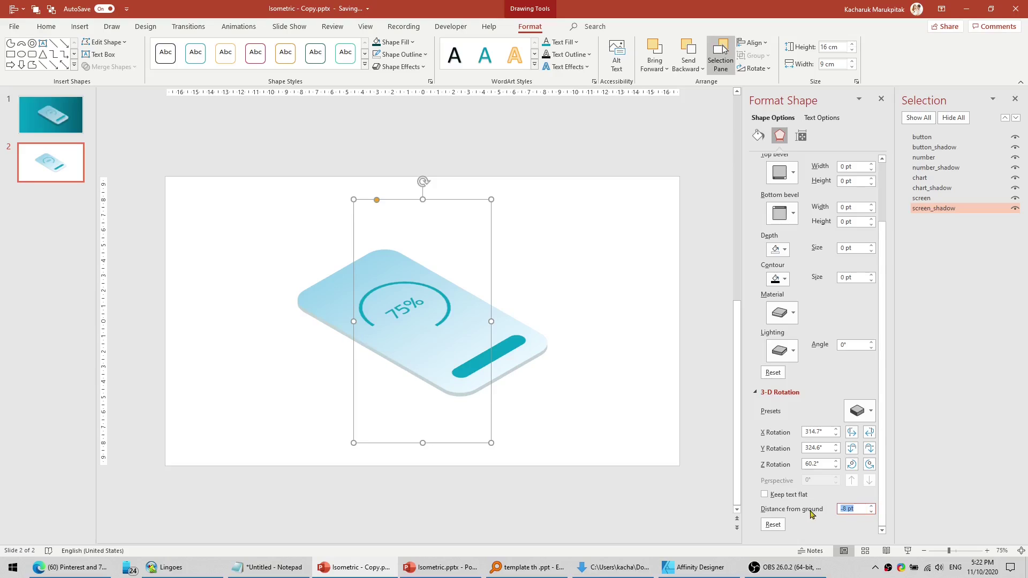
type("-4")
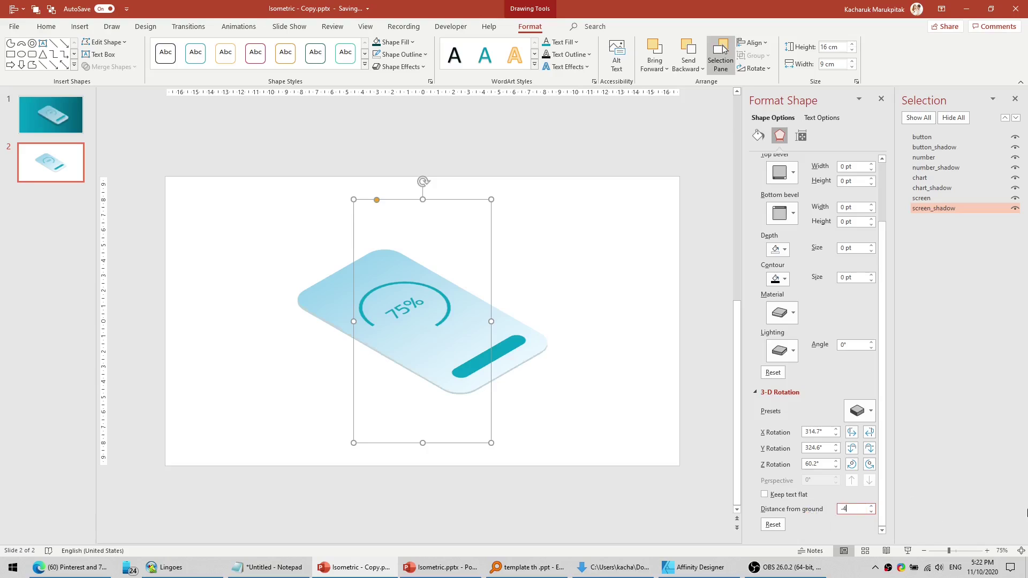
type("0")
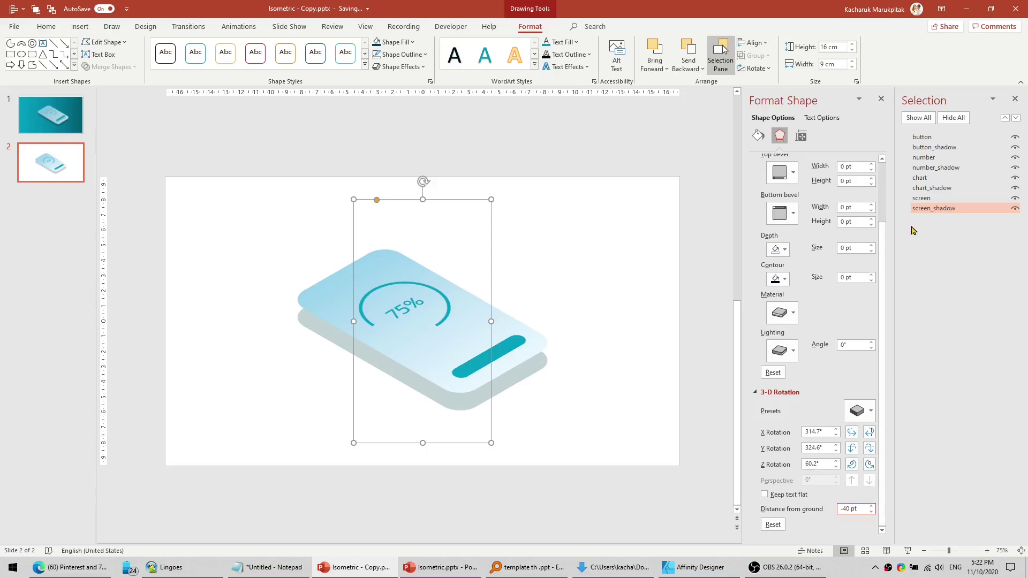
Step: Raise the ring, 75% number and button 20 pt from ground
left_click(936, 193)
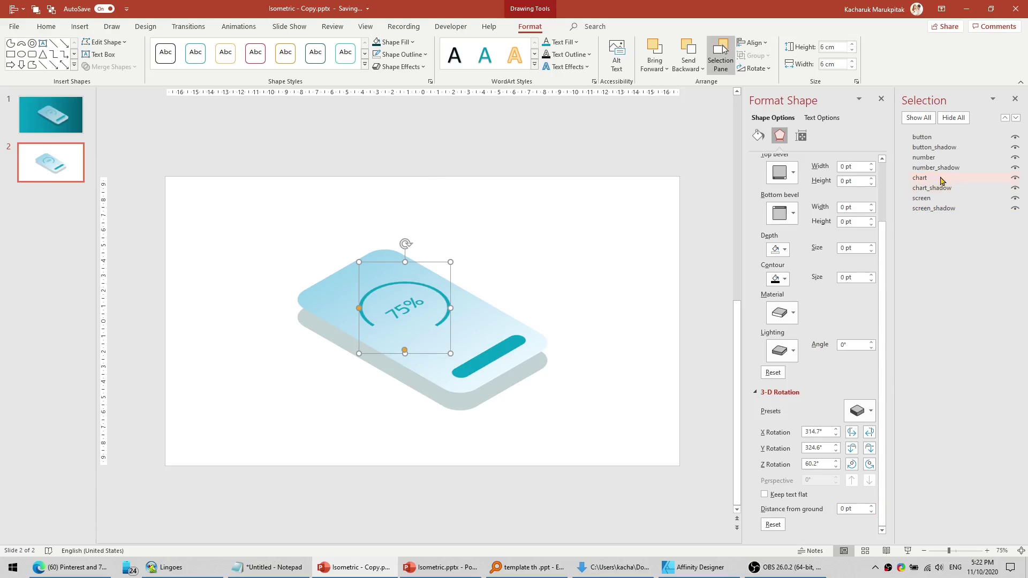
double_click(947, 177)
key("Return")
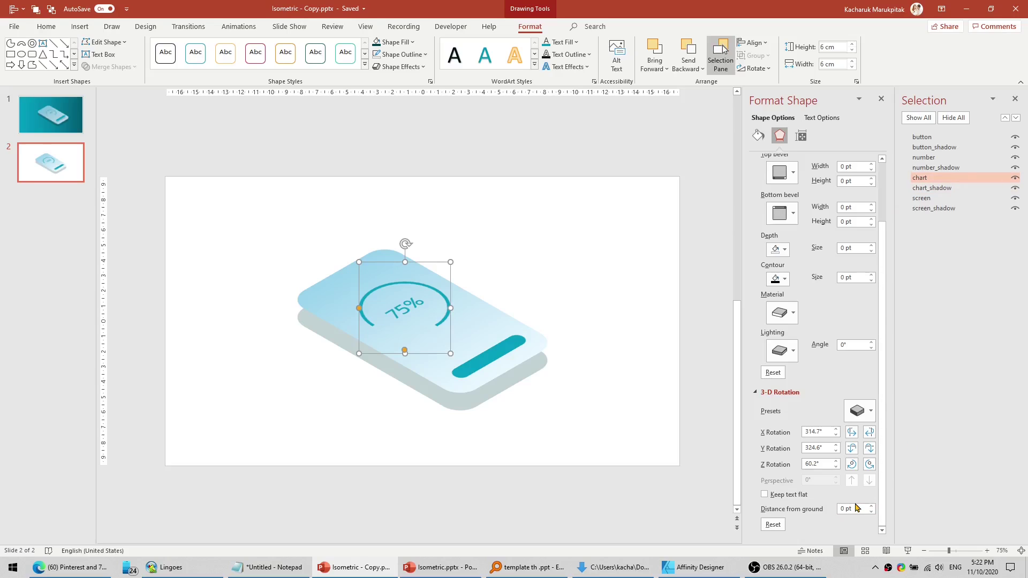
left_click(855, 509)
type("20")
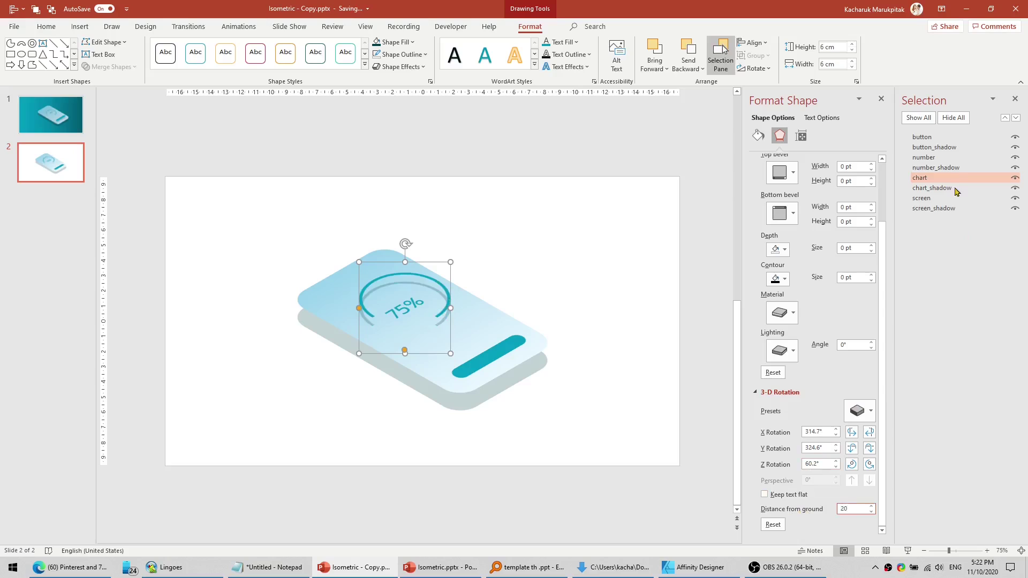
left_click(925, 157)
left_click(851, 509)
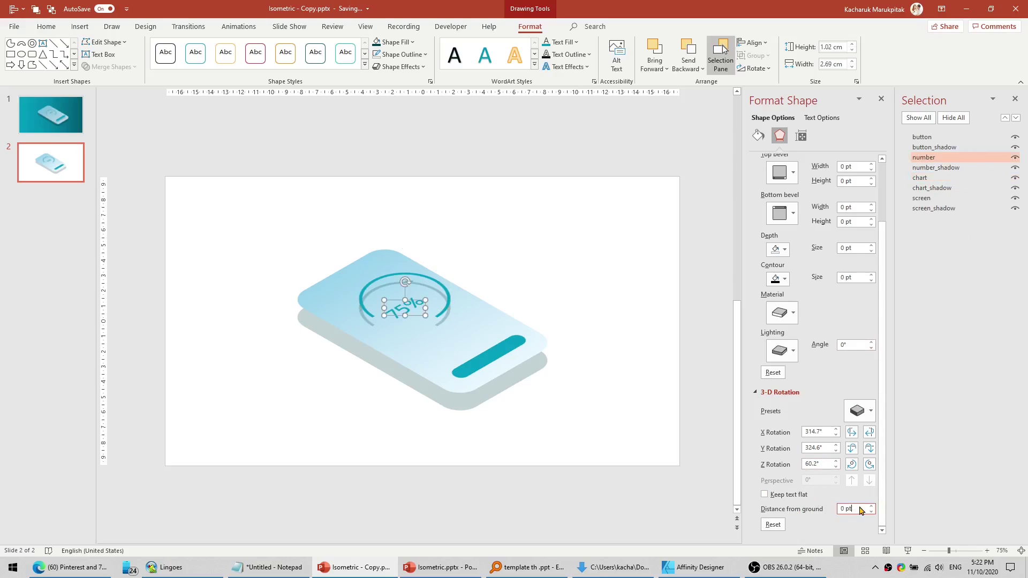
type("20")
left_click(954, 138)
left_click(856, 509)
type("20")
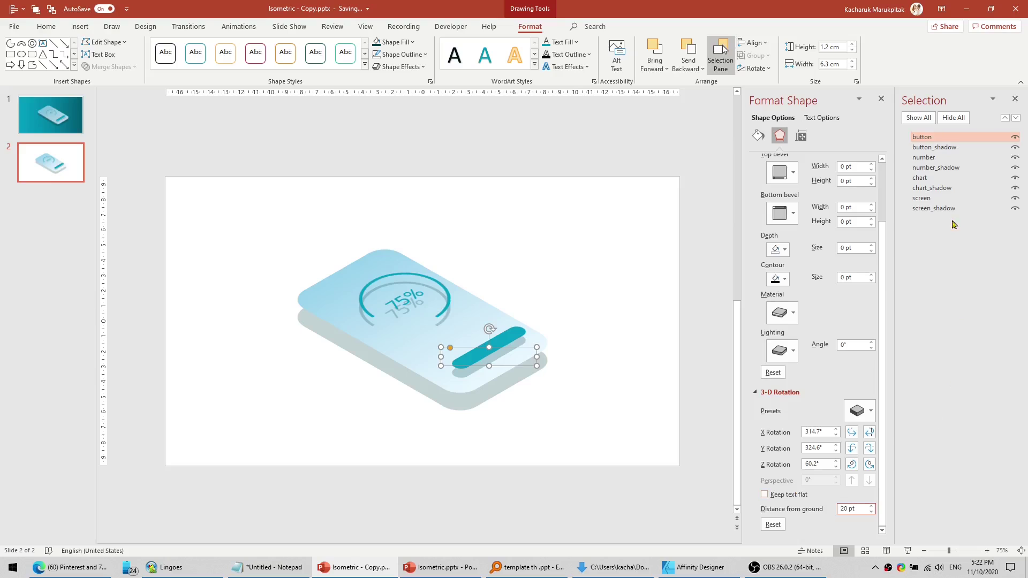
left_click(957, 201)
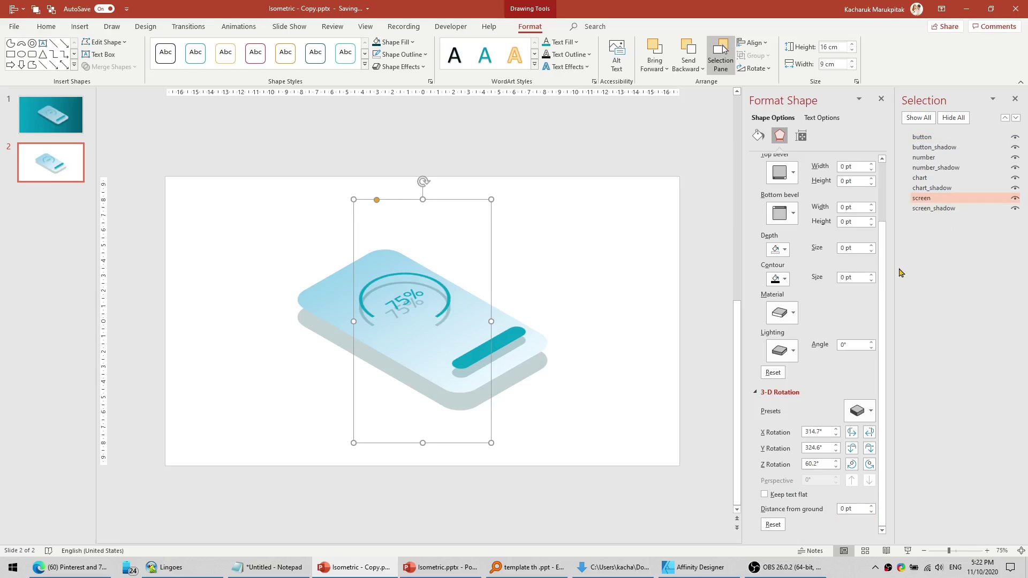
Step: Give the screen shape a 10 pt 3-D depth
left_click_drag(884, 245, 889, 167)
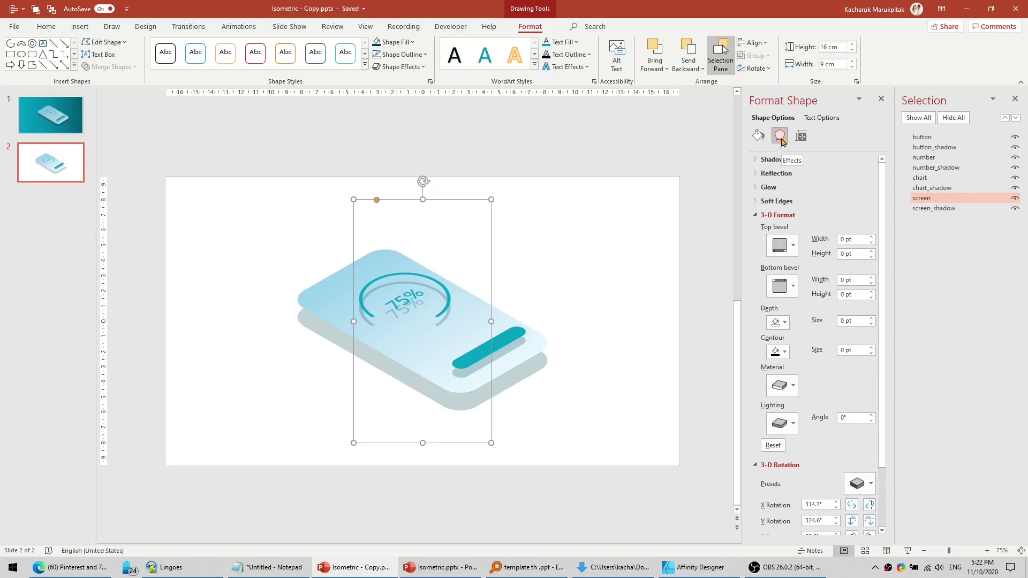
left_click(399, 66)
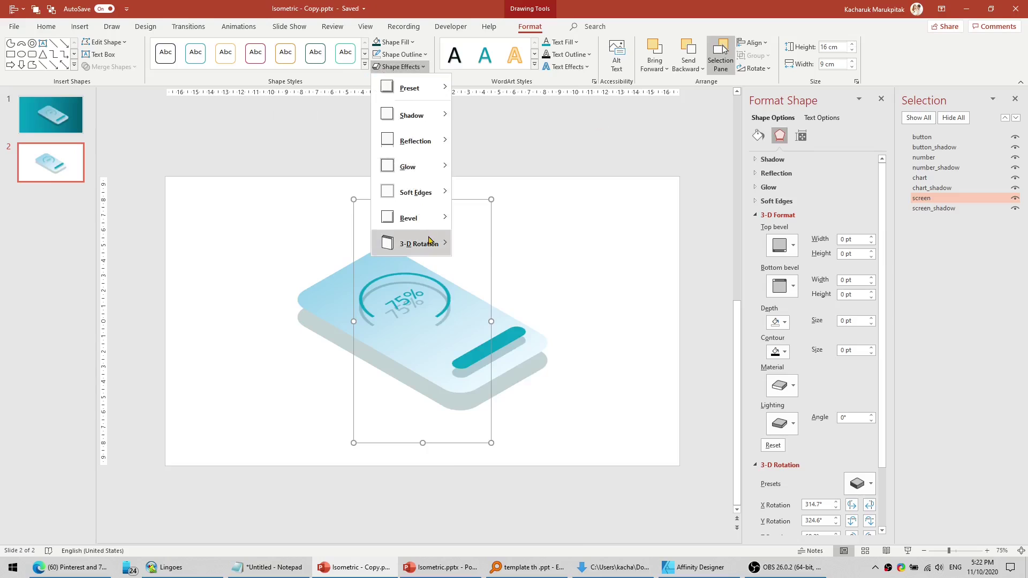
mouse_move(419, 243)
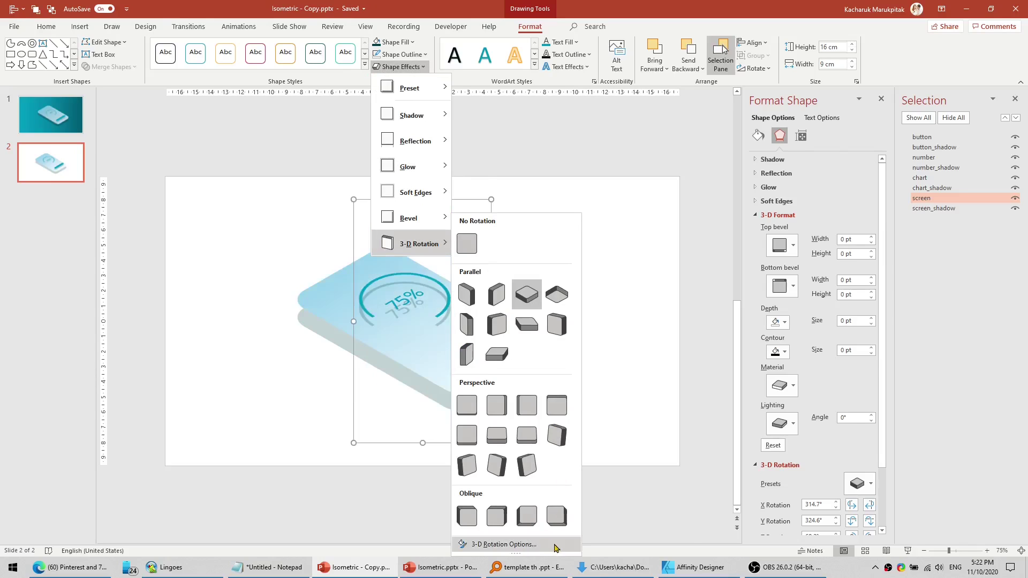
left_click(503, 545)
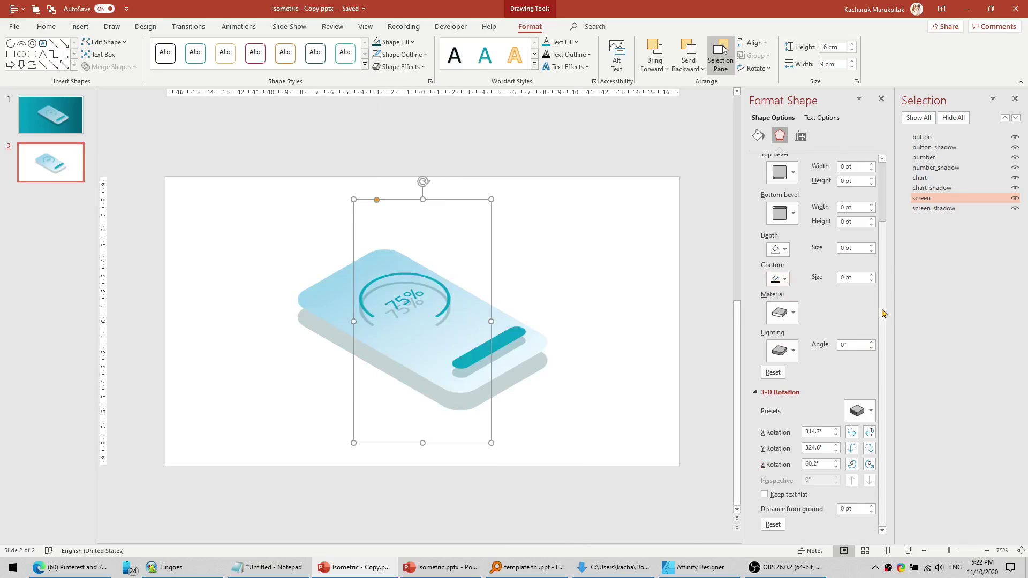
scroll(883, 311, "up", 2)
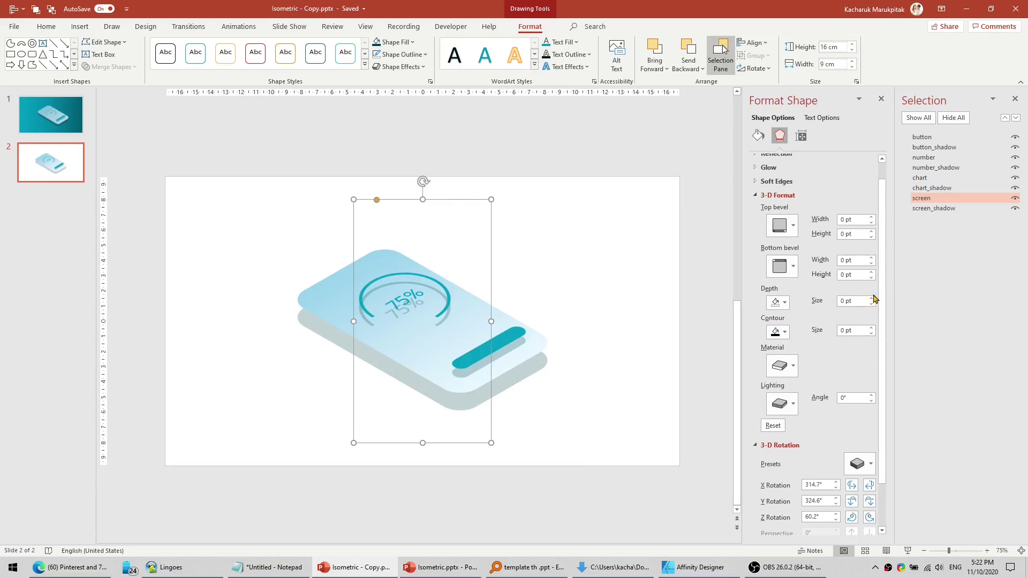
left_click(872, 299)
left_click(872, 298)
left_click(872, 299)
left_click(872, 299)
left_click(871, 299)
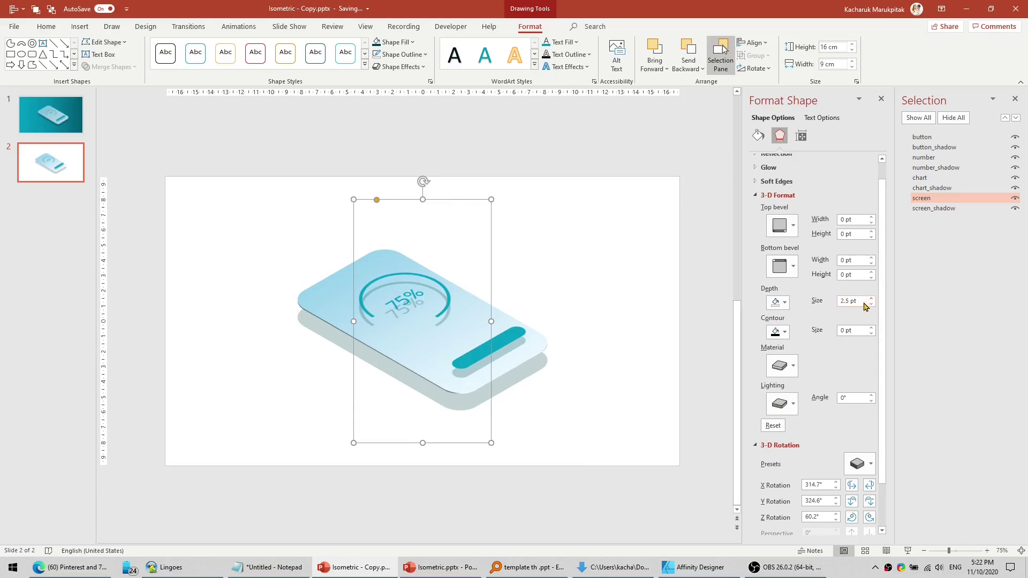
left_click(861, 302)
type("10")
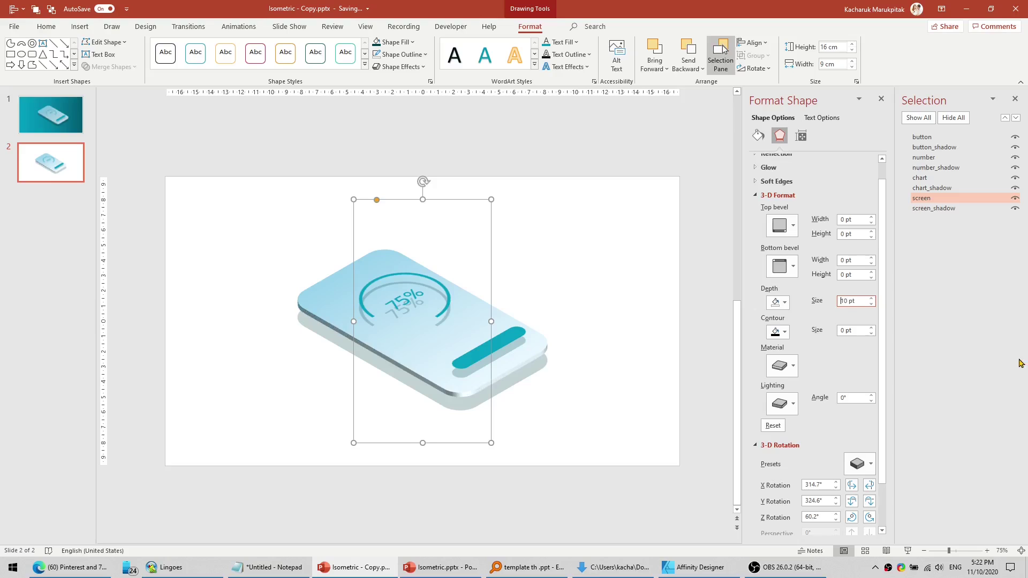
Step: Apply a Standard material to the screen's 3-D surface
scroll(857, 461, "down", 3)
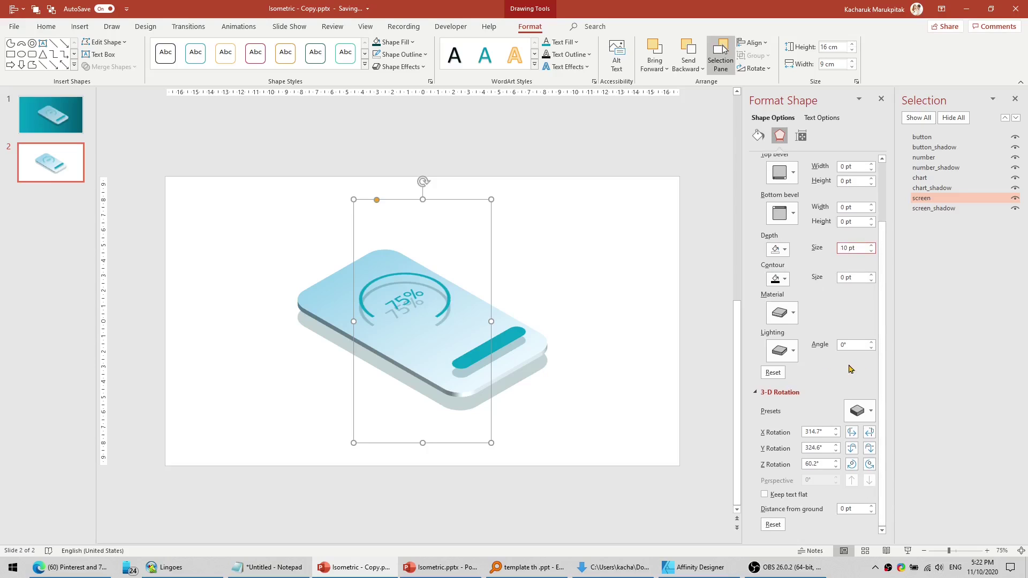
left_click(783, 313)
left_click(775, 351)
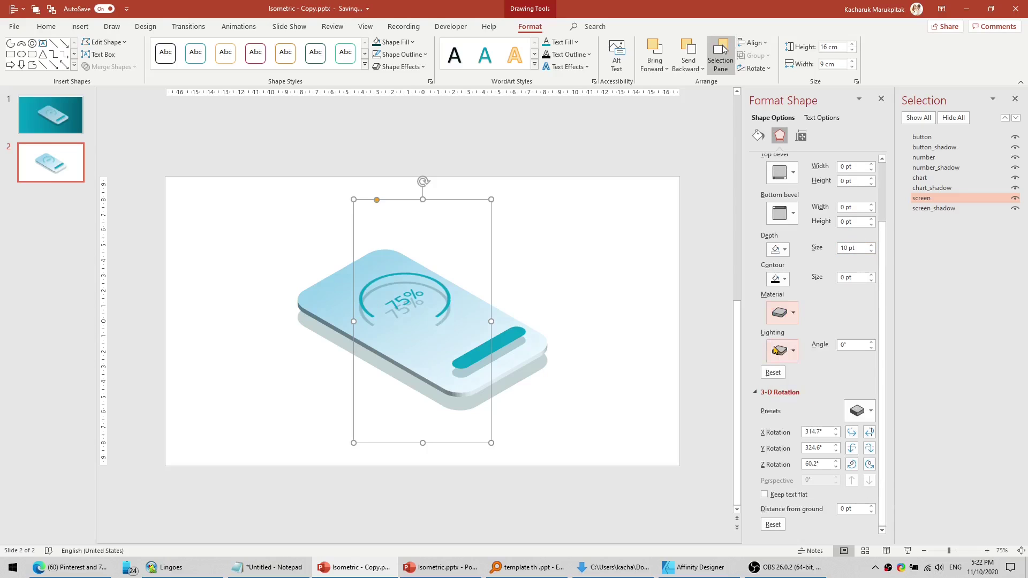
left_click(797, 319)
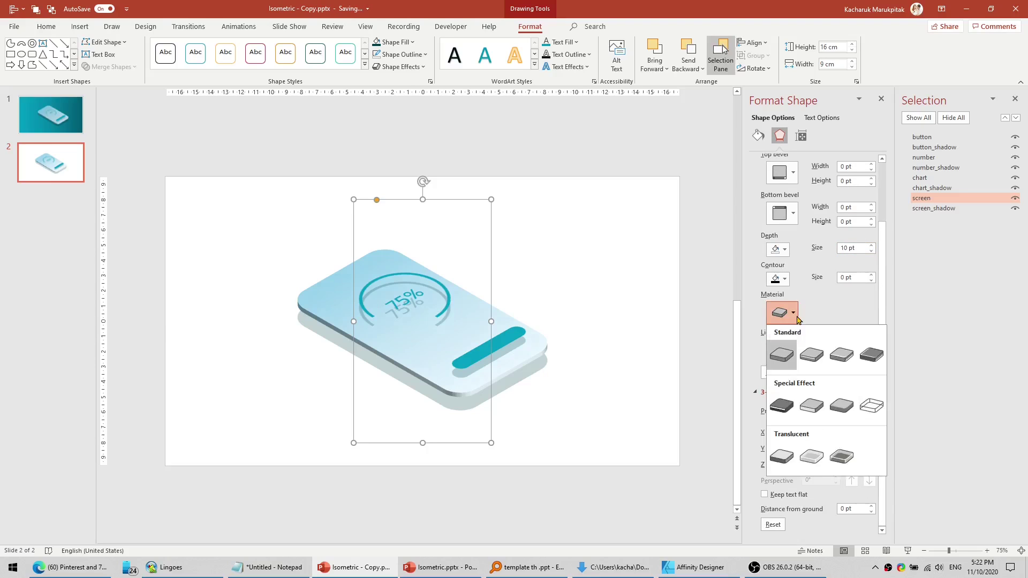
left_click(840, 353)
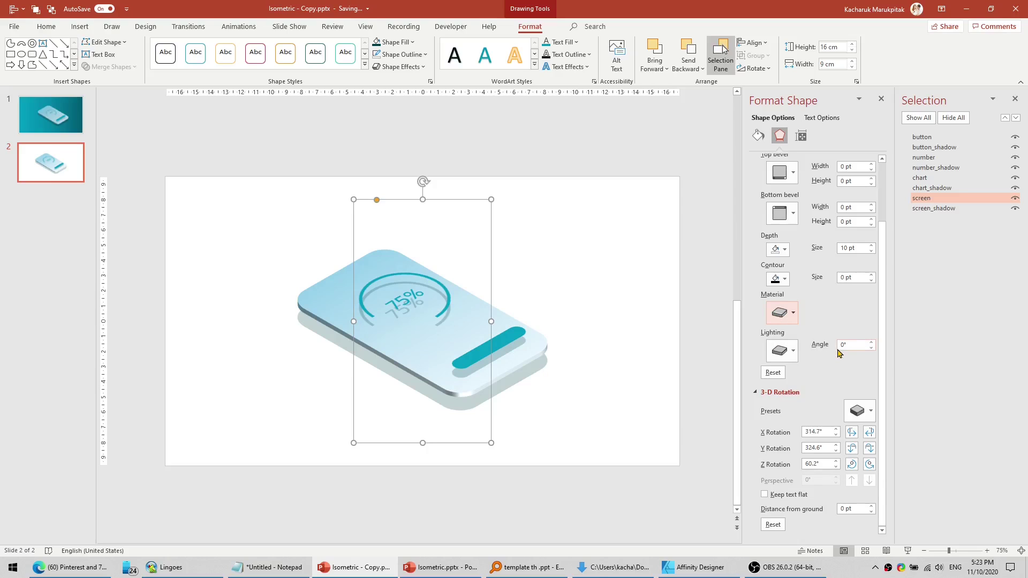
left_click(795, 320)
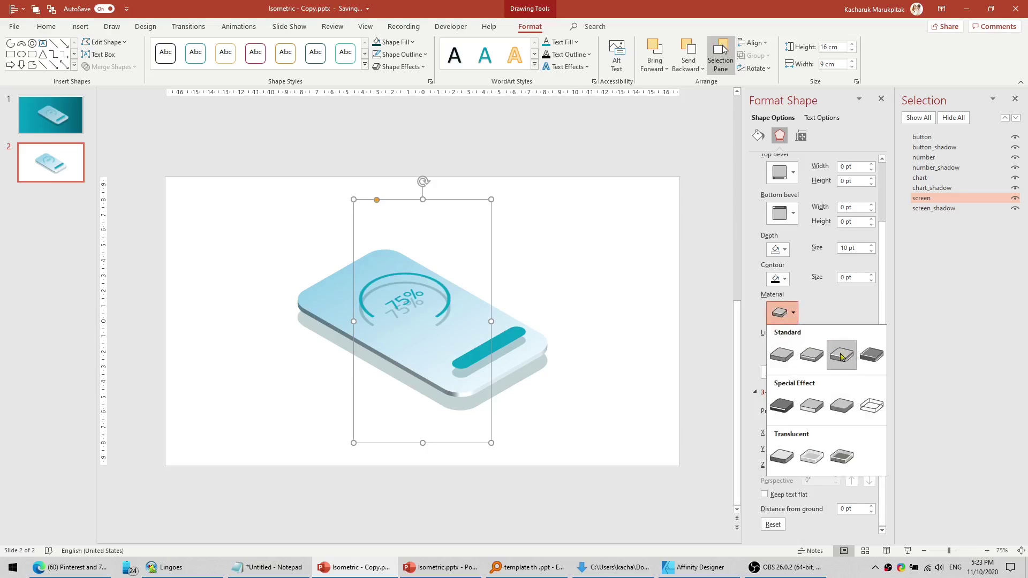
left_click(782, 355)
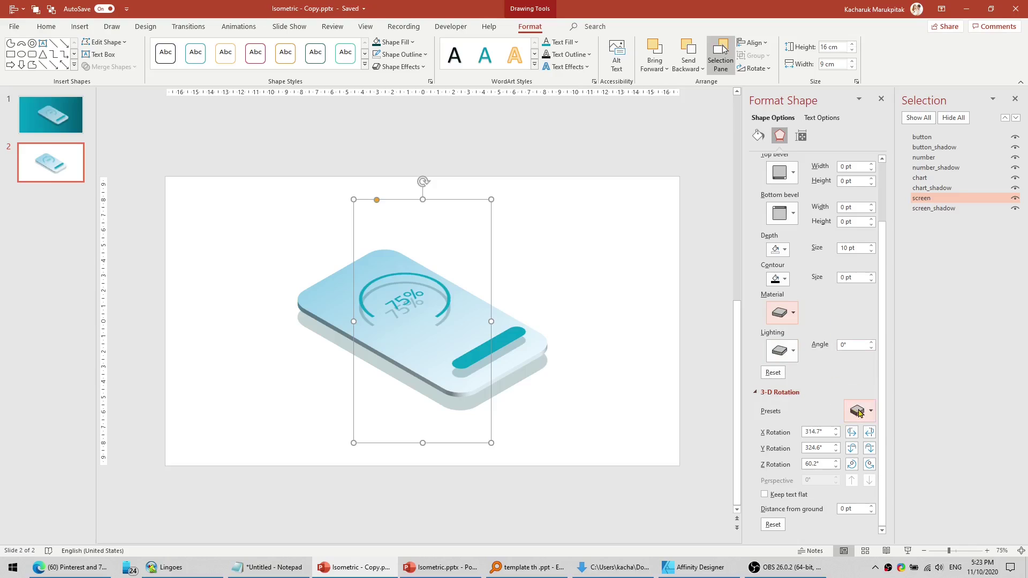
Step: Apply the Two Point special lighting preset to the screen
left_click(791, 352)
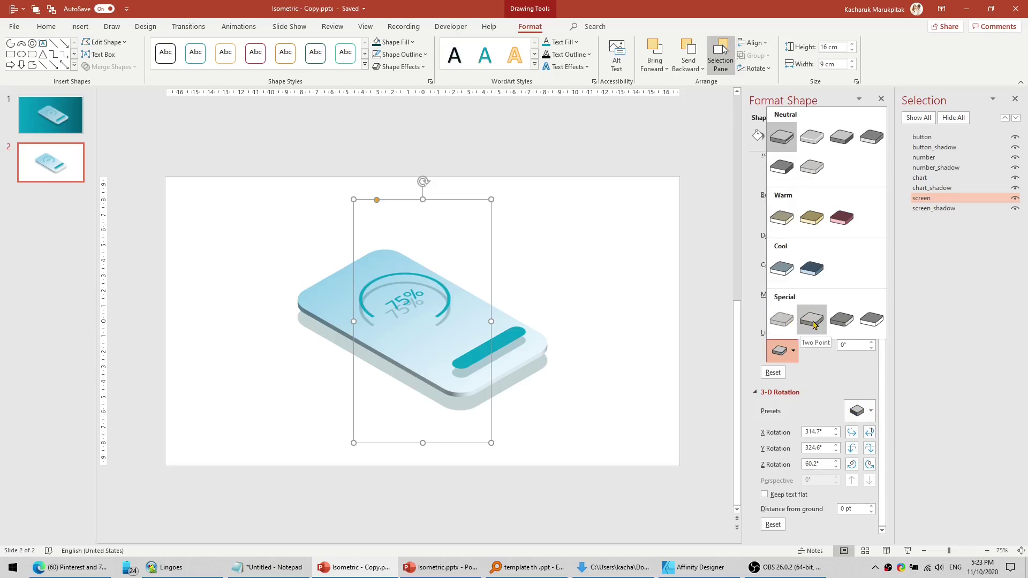
left_click(840, 321)
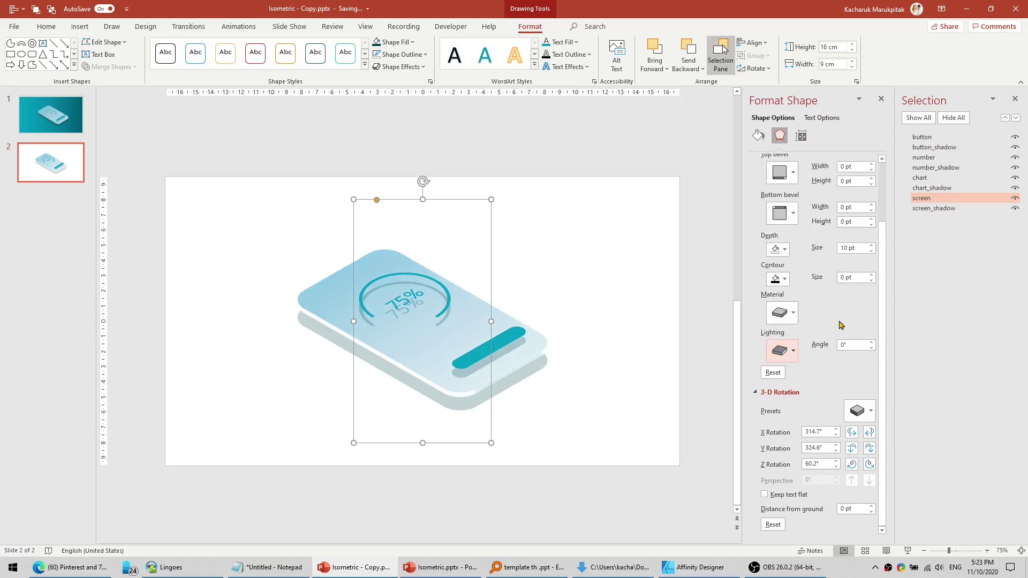
left_click(781, 350)
left_click(813, 324)
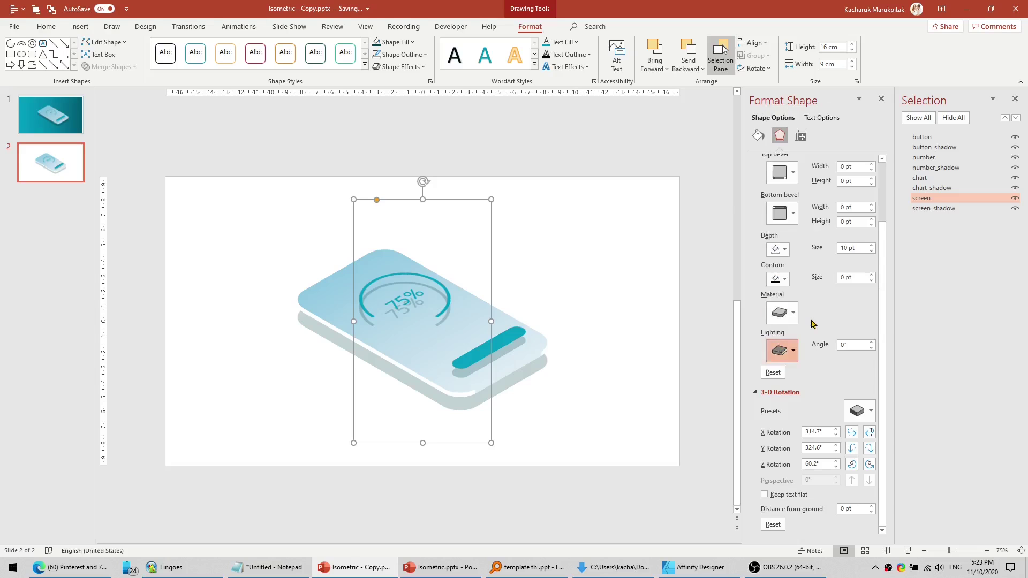
left_click(781, 350)
left_click(862, 328)
left_click(781, 351)
left_click(637, 232)
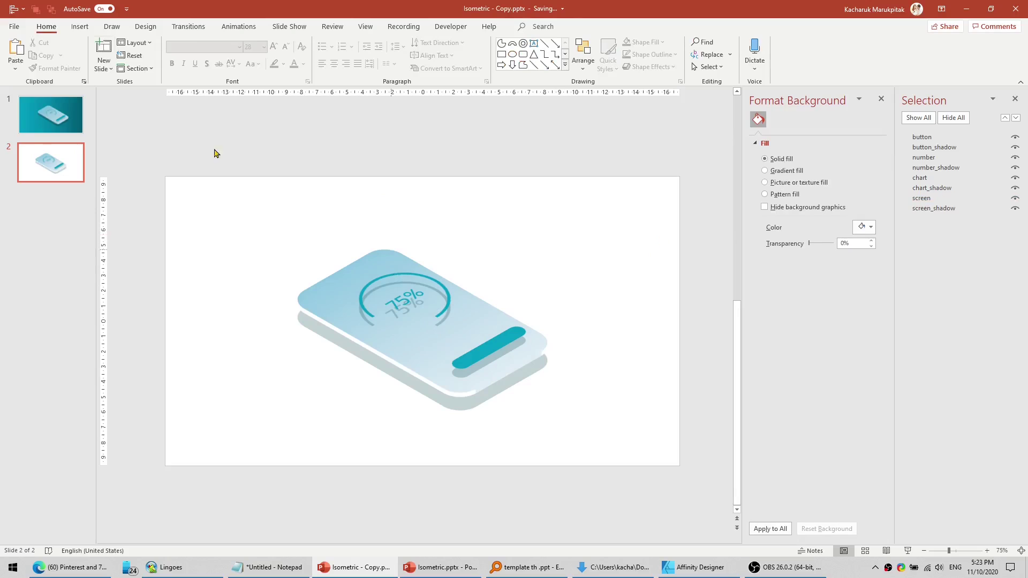
Step: Draw a slide-sized rectangle filled with a dark teal linear gradient
left_click(80, 27)
left_click(198, 53)
left_click(256, 98)
mouse_move(165, 177)
left_mouse_down()
mouse_move(561, 505)
mouse_move(680, 466)
left_mouse_up()
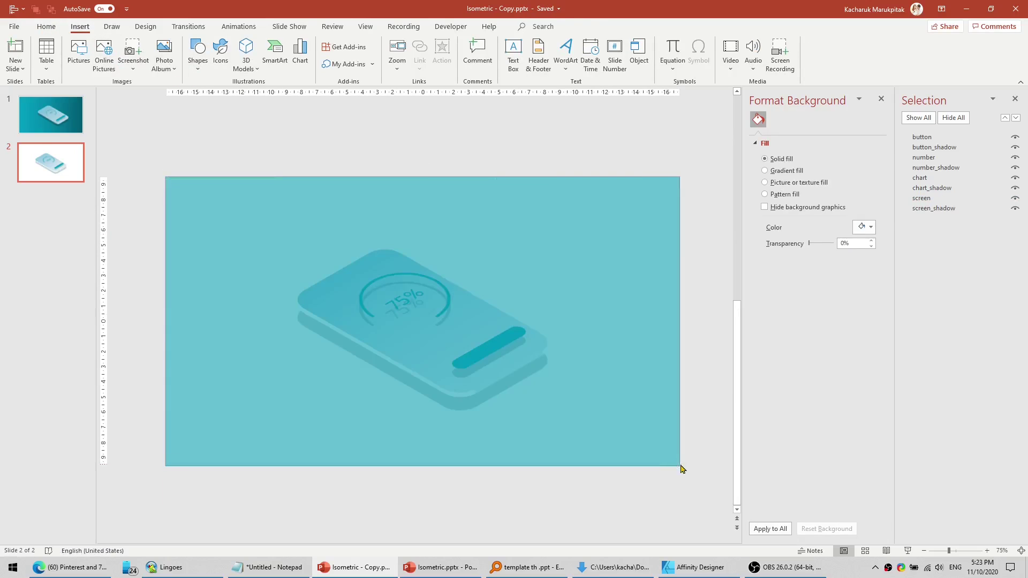
left_click(393, 42)
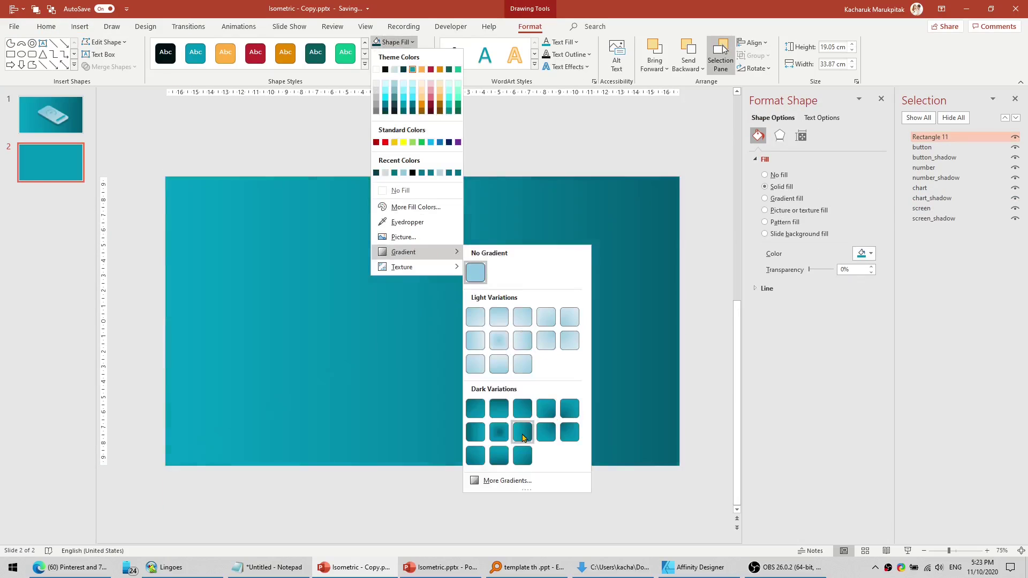
left_click(524, 428)
Step: Send the rectangle to the back and rename it 'background'
key("ctrl+shift+bracketleft")
double_click(959, 219)
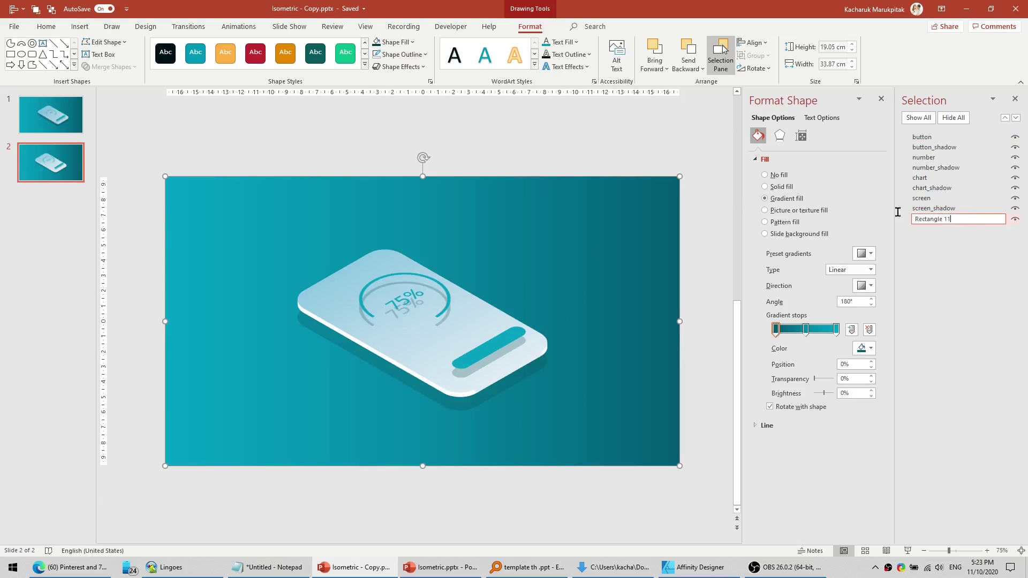
type("b")
key("Return")
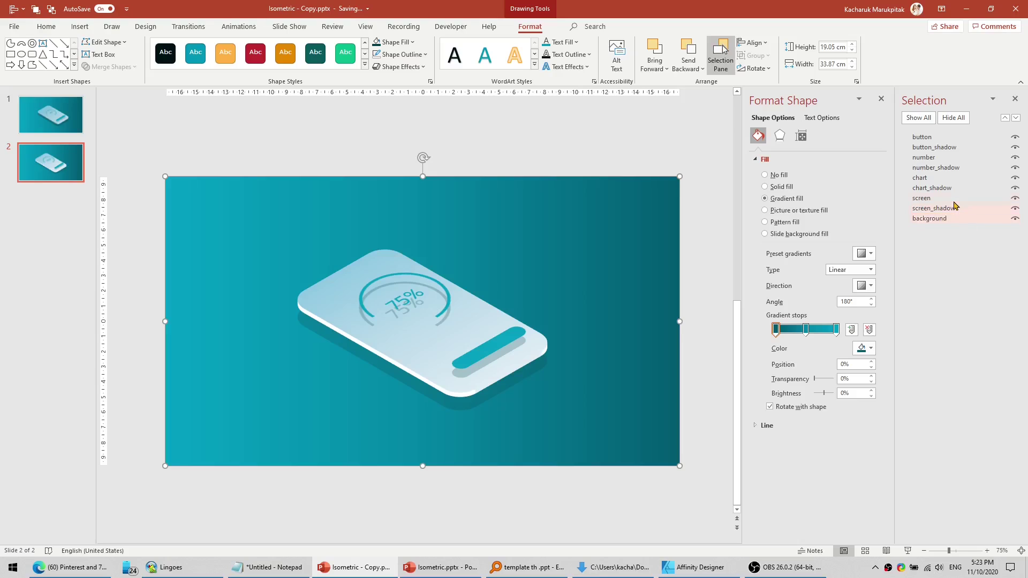
left_click(955, 200)
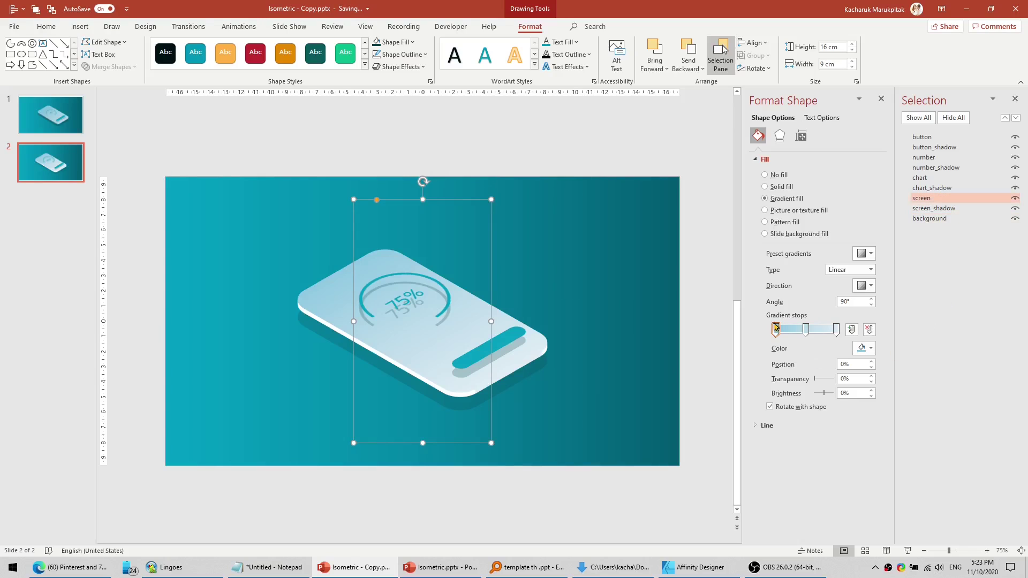
Step: Set the screen's left, middle and right gradient stops to 15% transparency
double_click(855, 379)
type("10")
double_click(857, 379)
type("15")
left_click(806, 330)
double_click(854, 379)
type("15")
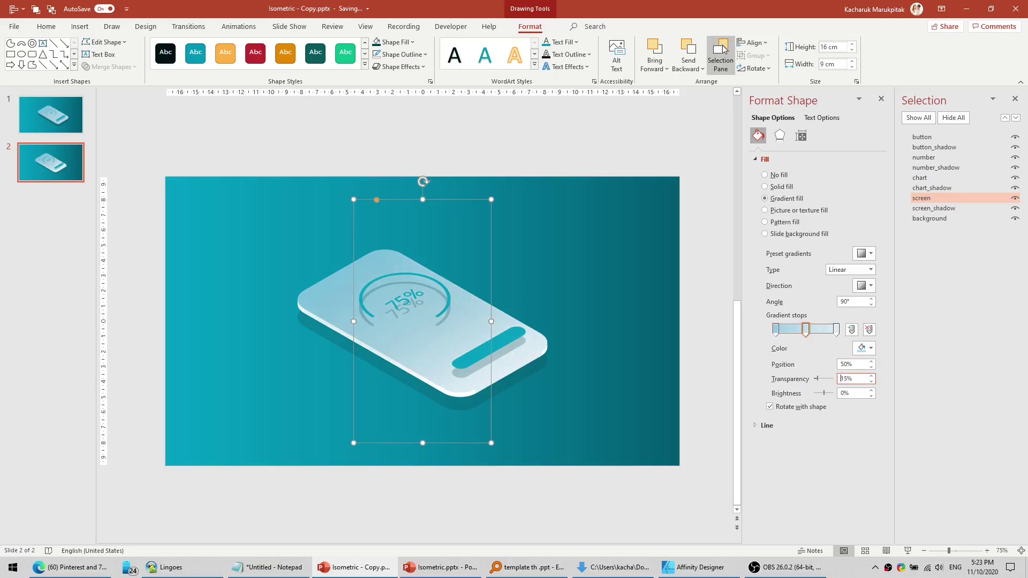
left_click(837, 329)
double_click(855, 379)
type("15")
left_click(535, 154)
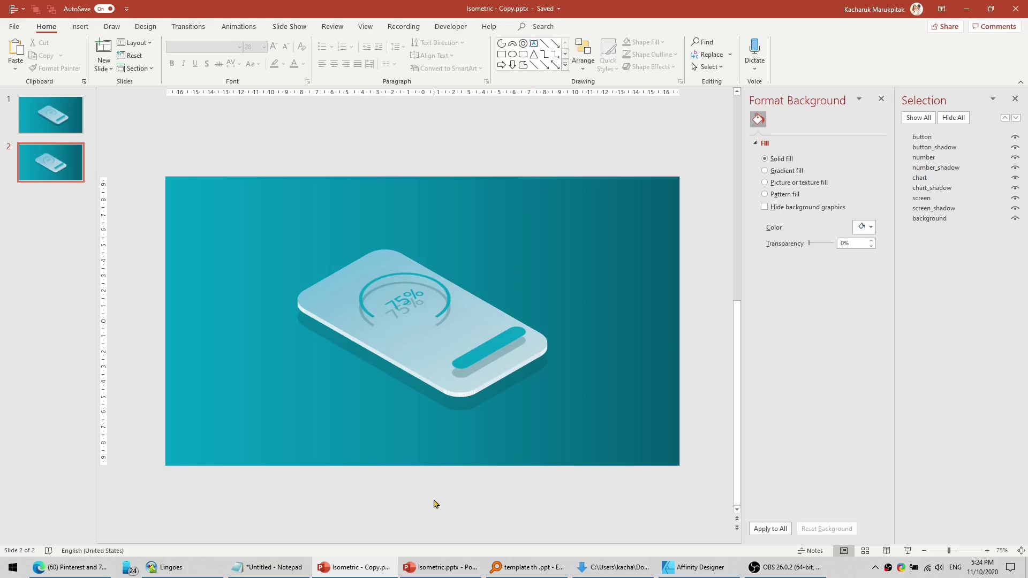
Step: Shift the button and its shadow slightly left on the screen
left_click_drag(434, 504, 581, 309)
scroll(489, 304, "up", 1)
left_click_drag(490, 360, 489, 360)
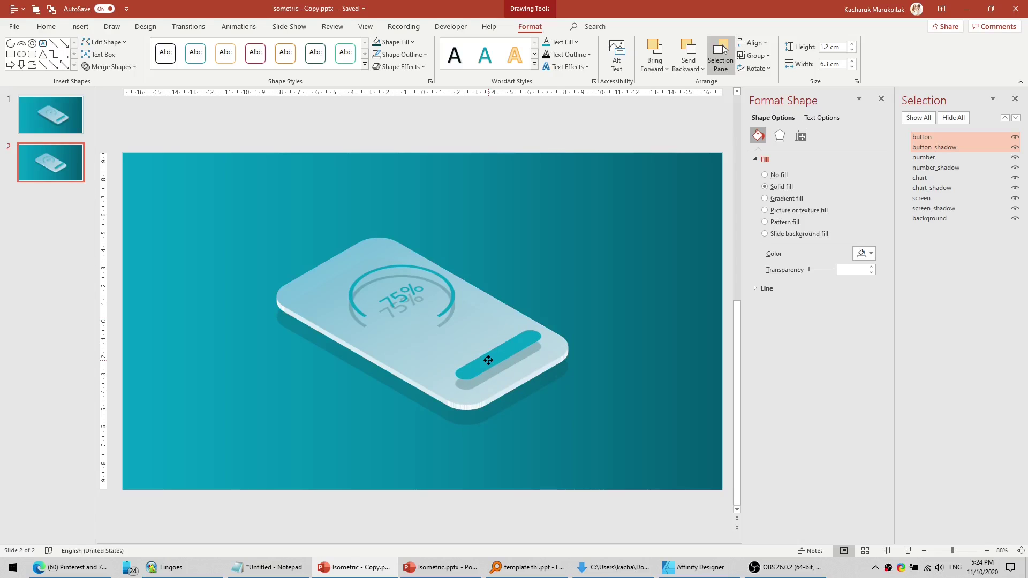
left_click_drag(297, 126, 474, 333)
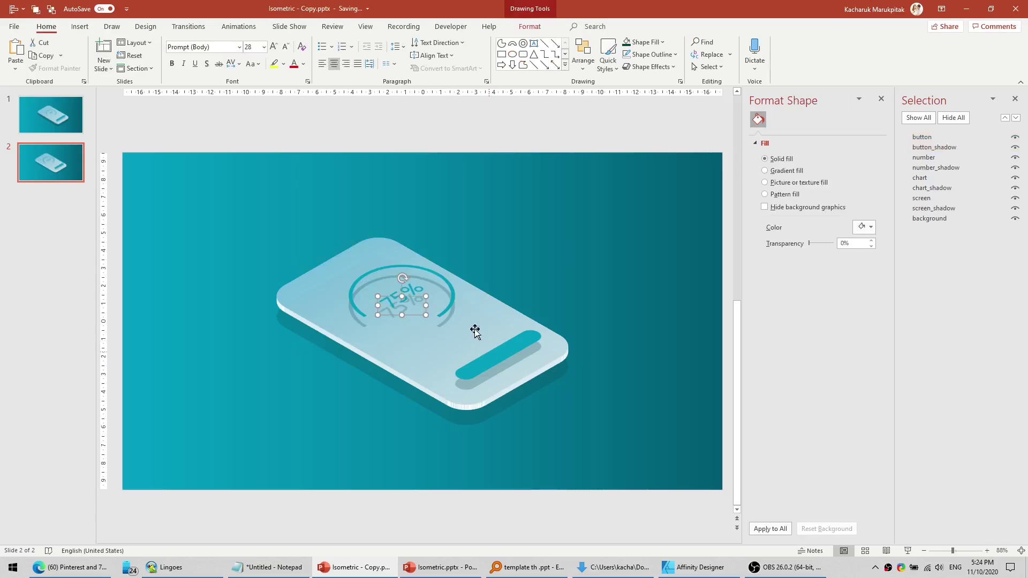
left_click(261, 132)
Step: Nudge the ring, 75% number and their shadows left and down with arrow keys
left_click_drag(228, 116, 509, 381)
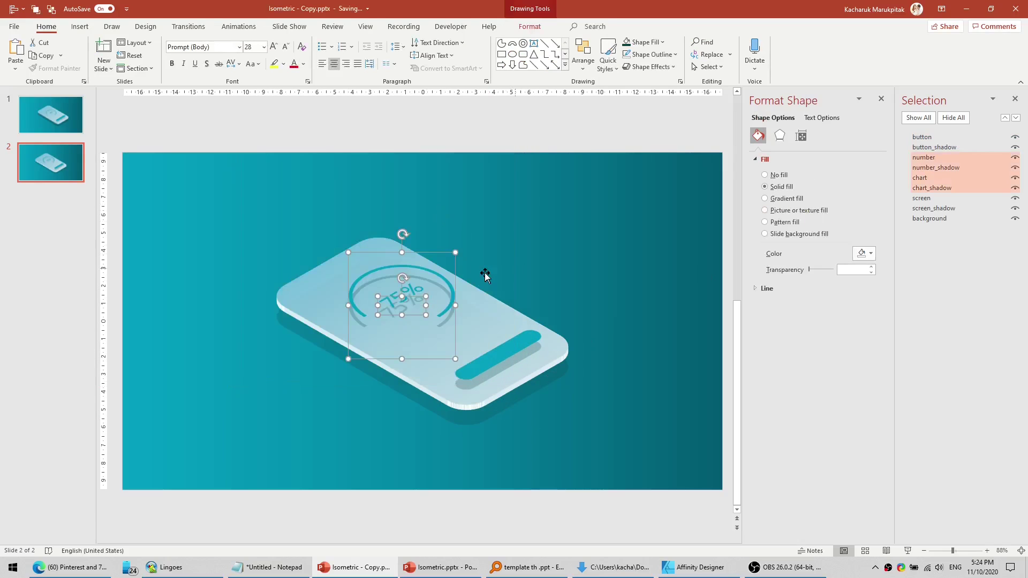
key("Left")
key("Down")
key("Left")
key("Down")
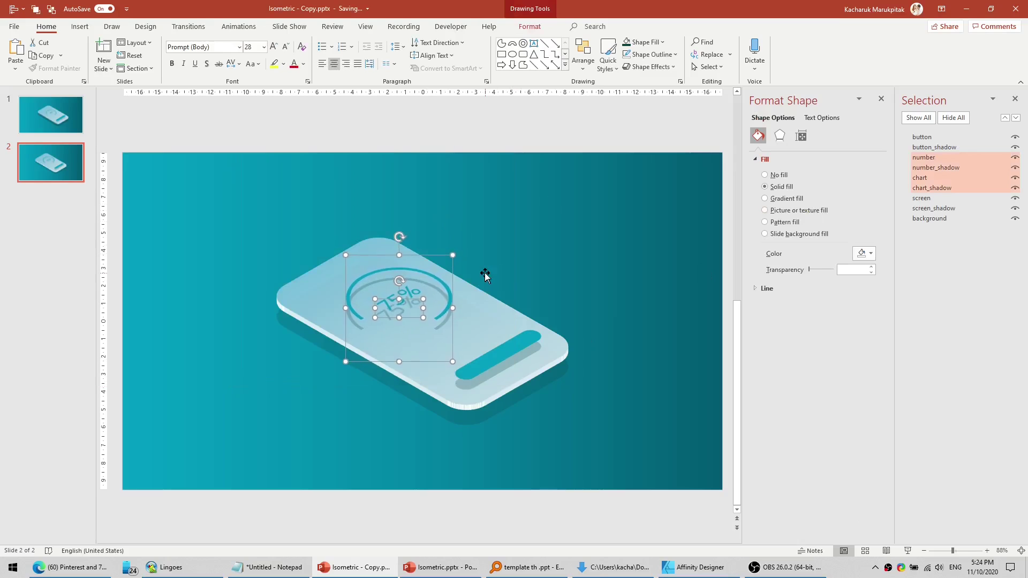
left_click(551, 131)
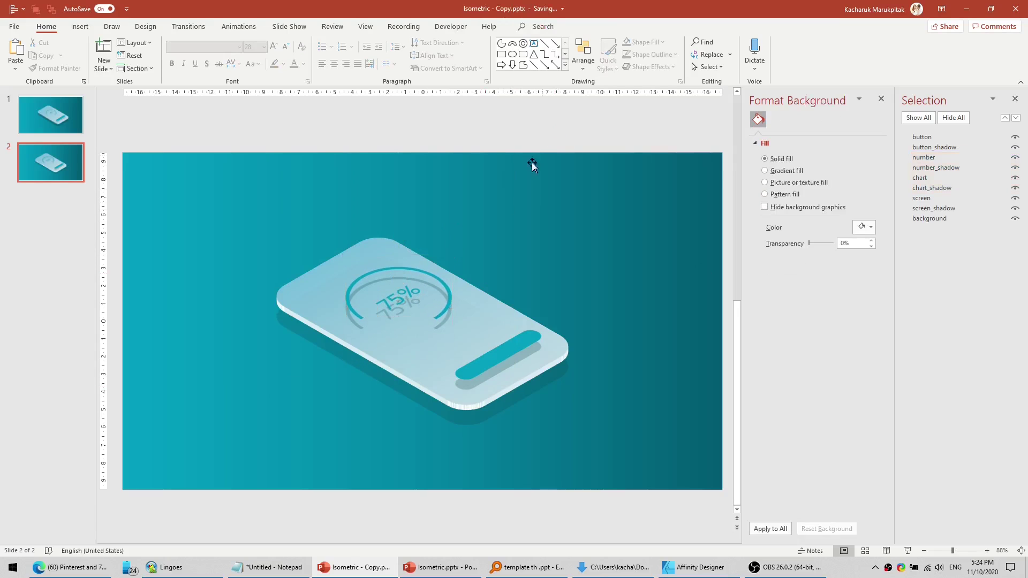
Step: Shift the ring and number group slightly up-right into its final position
scroll(468, 251, "down", 1)
scroll(467, 249, "down", 1)
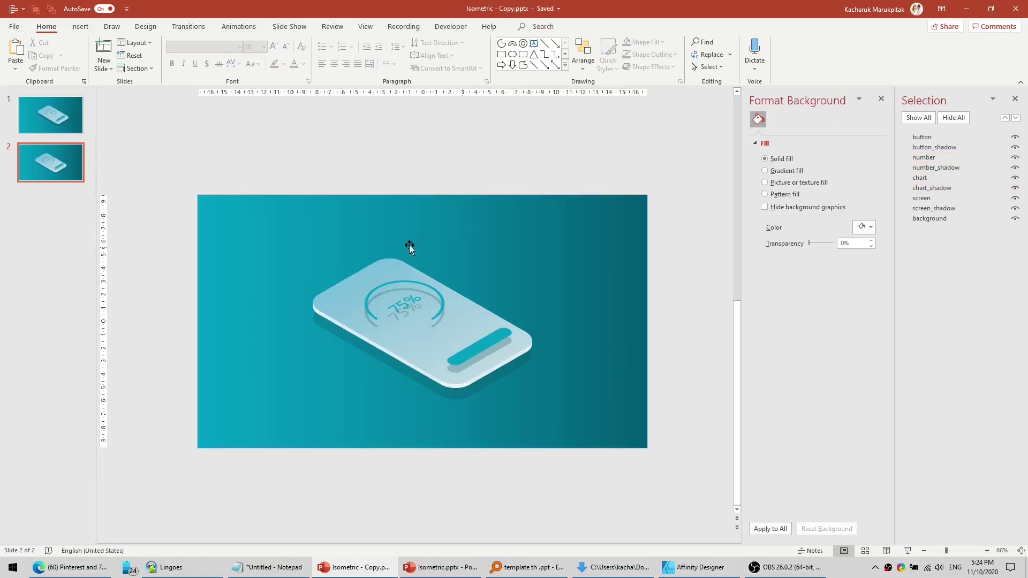
left_click_drag(300, 143, 484, 391)
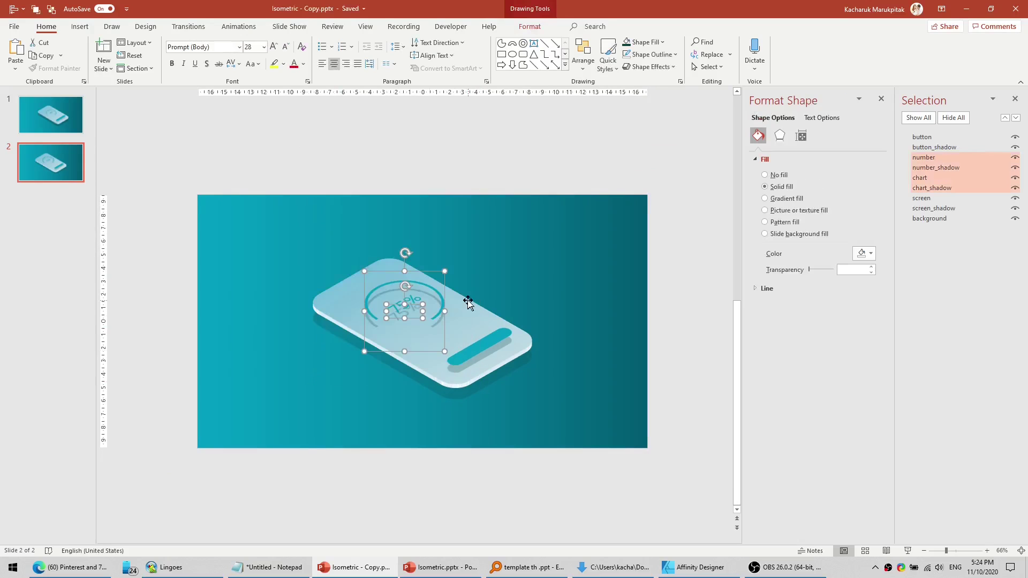
scroll(348, 273, "up", 2)
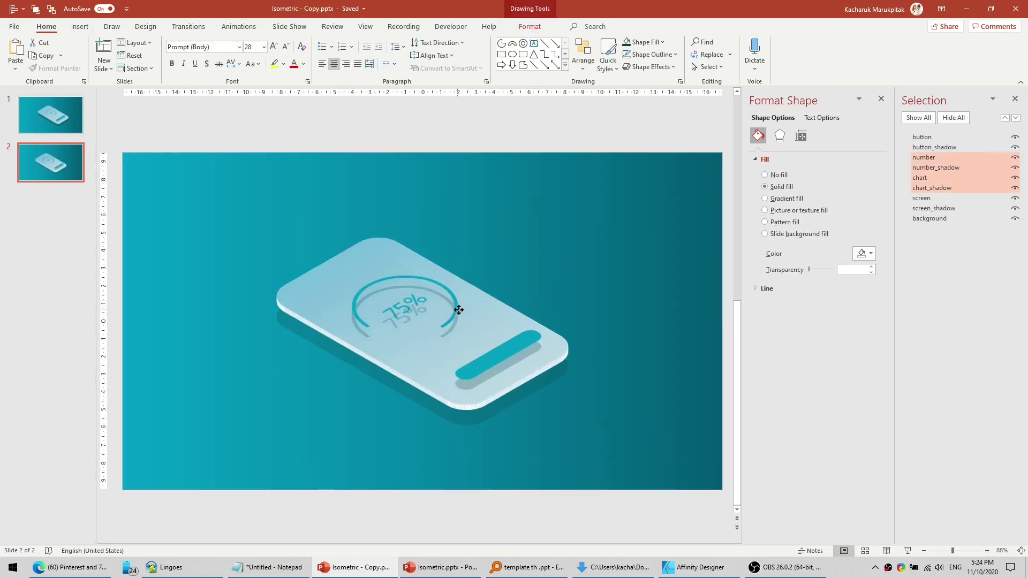
left_click_drag(461, 309, 458, 307)
left_click(546, 142)
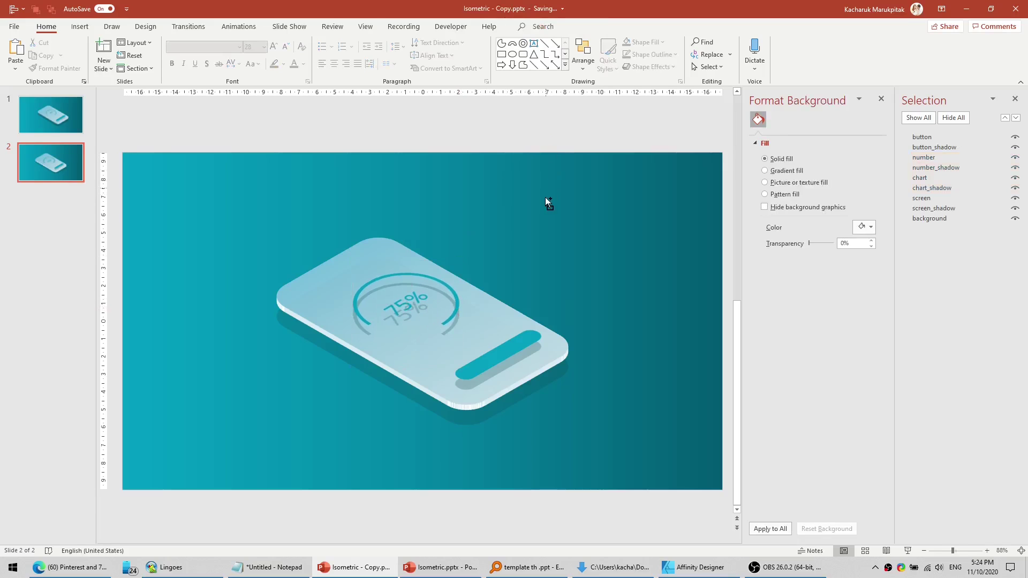
scroll(545, 197, "down", 1)
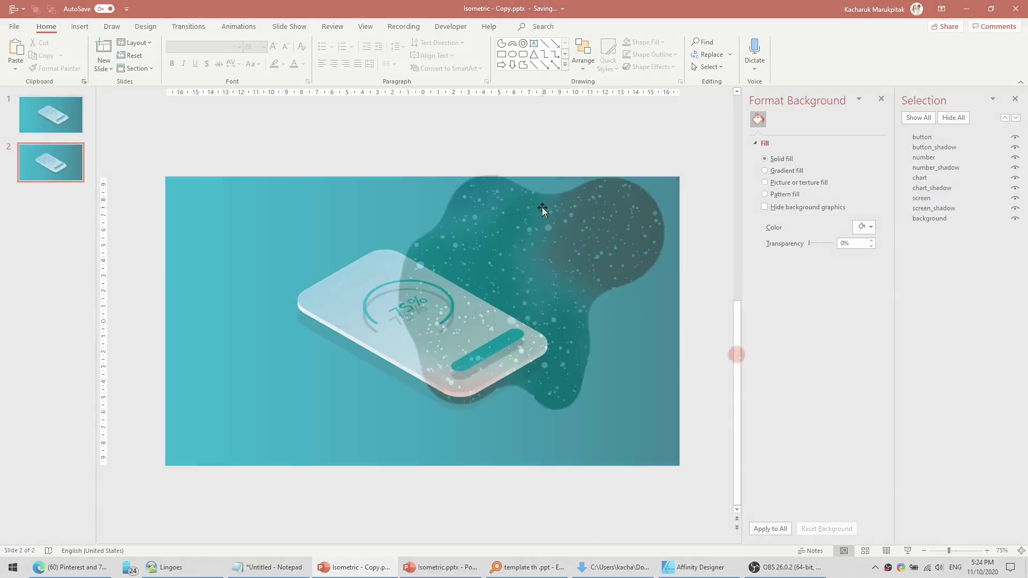